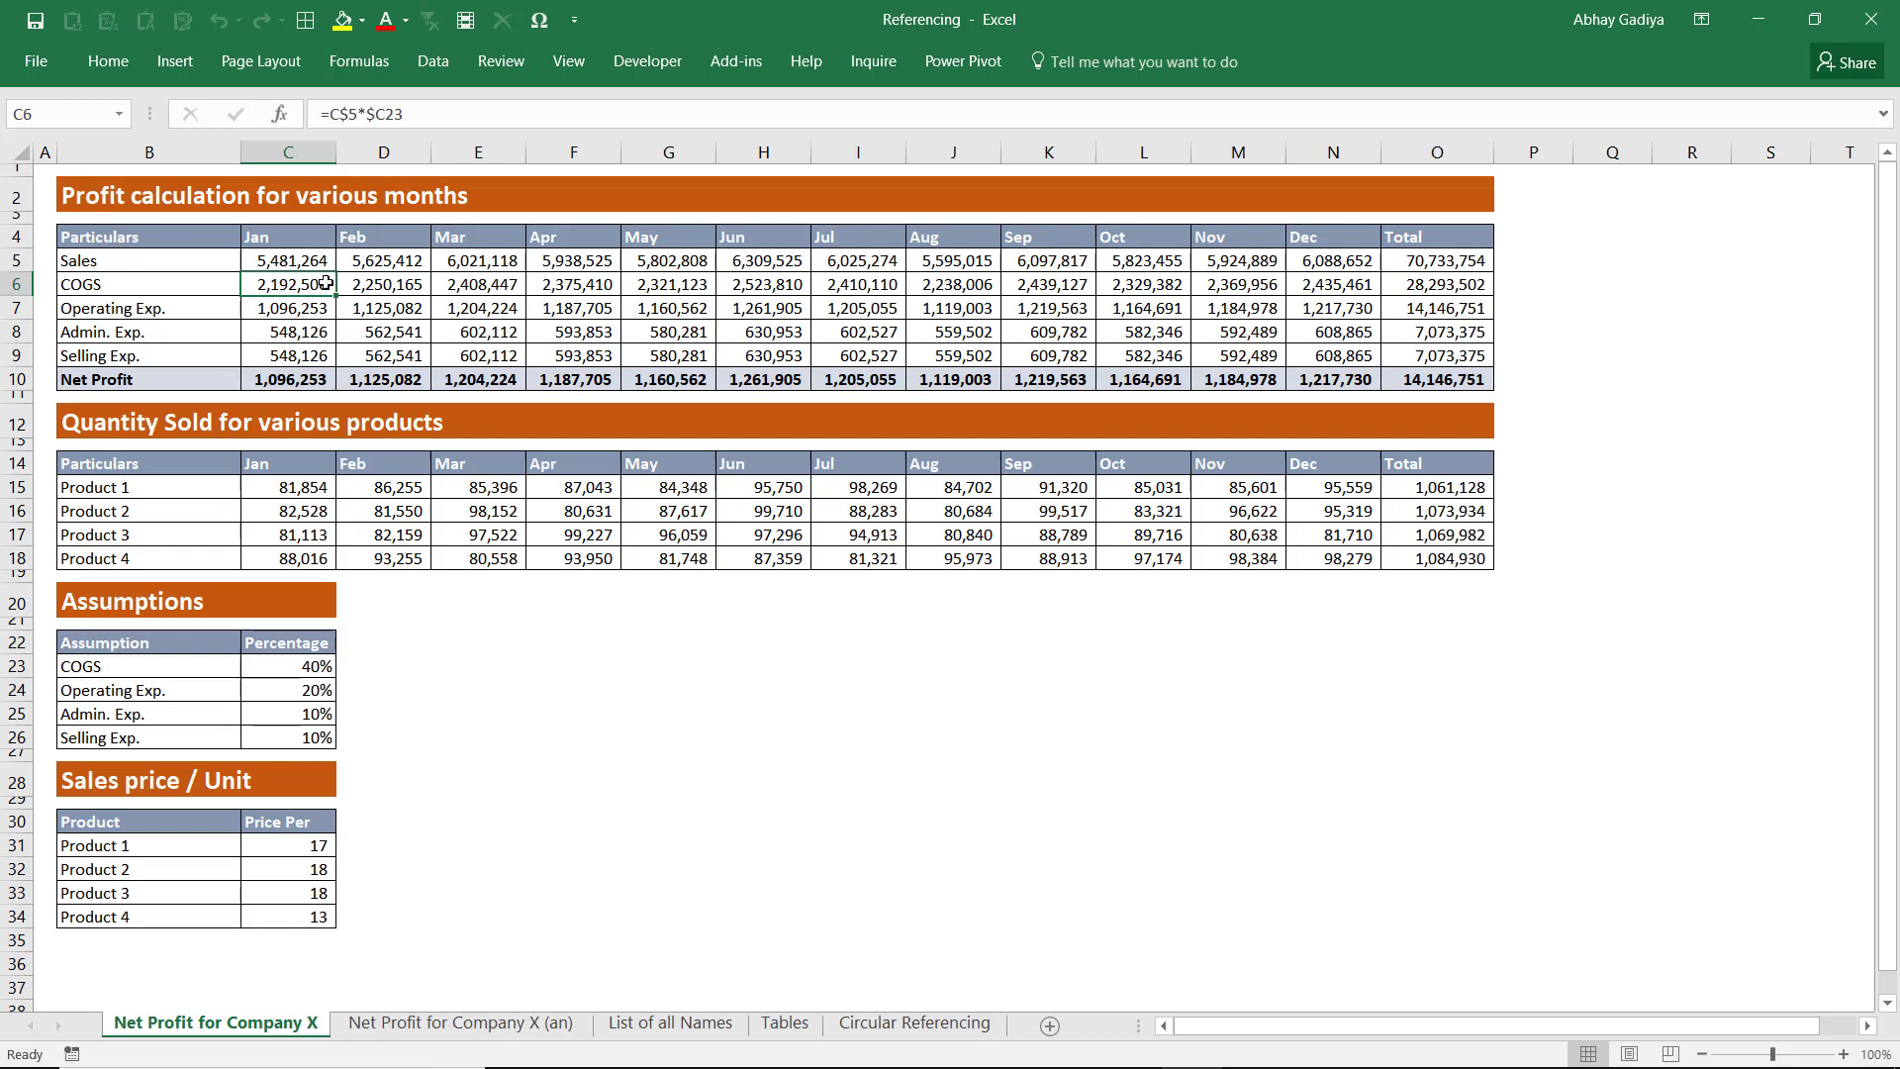
Step: Display the sheet's formulas, examine the January Admin. Exp. formula in C8, and return to showing values
key(ctrl+grave)
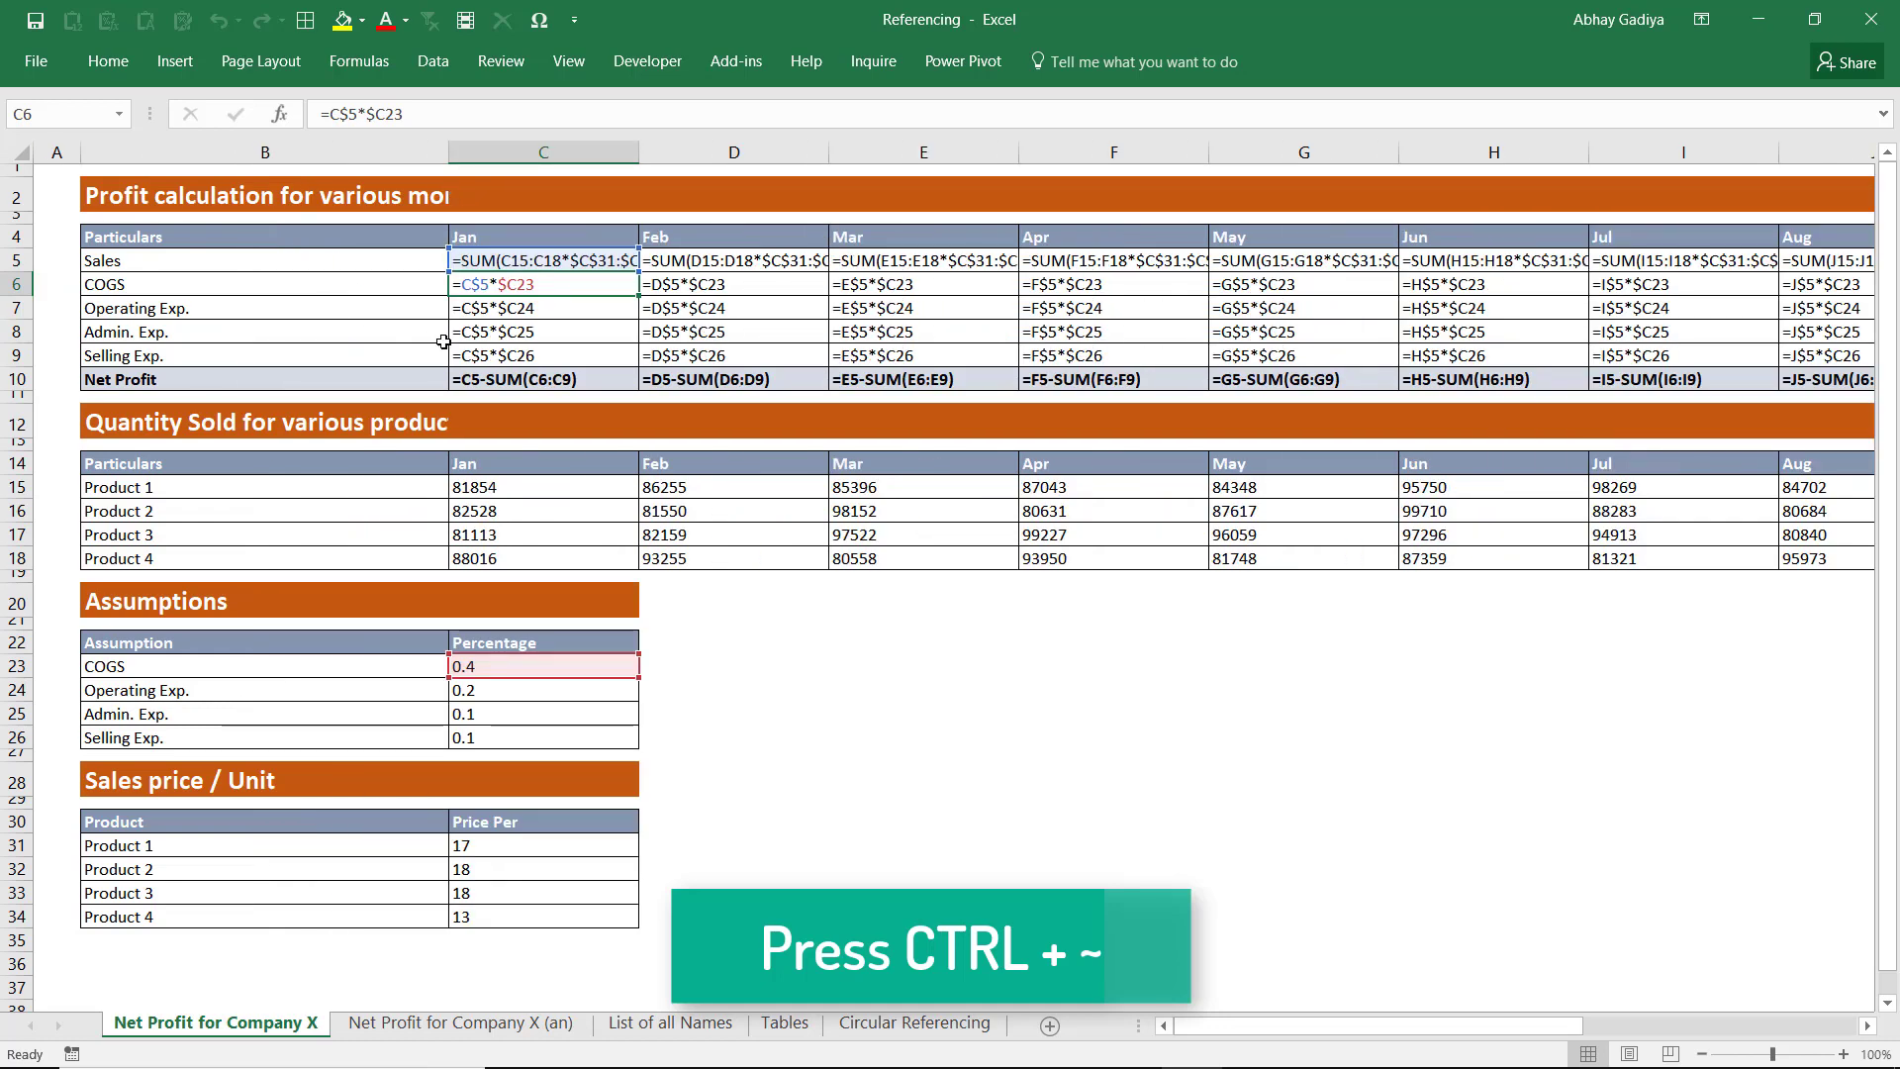
click(546, 325)
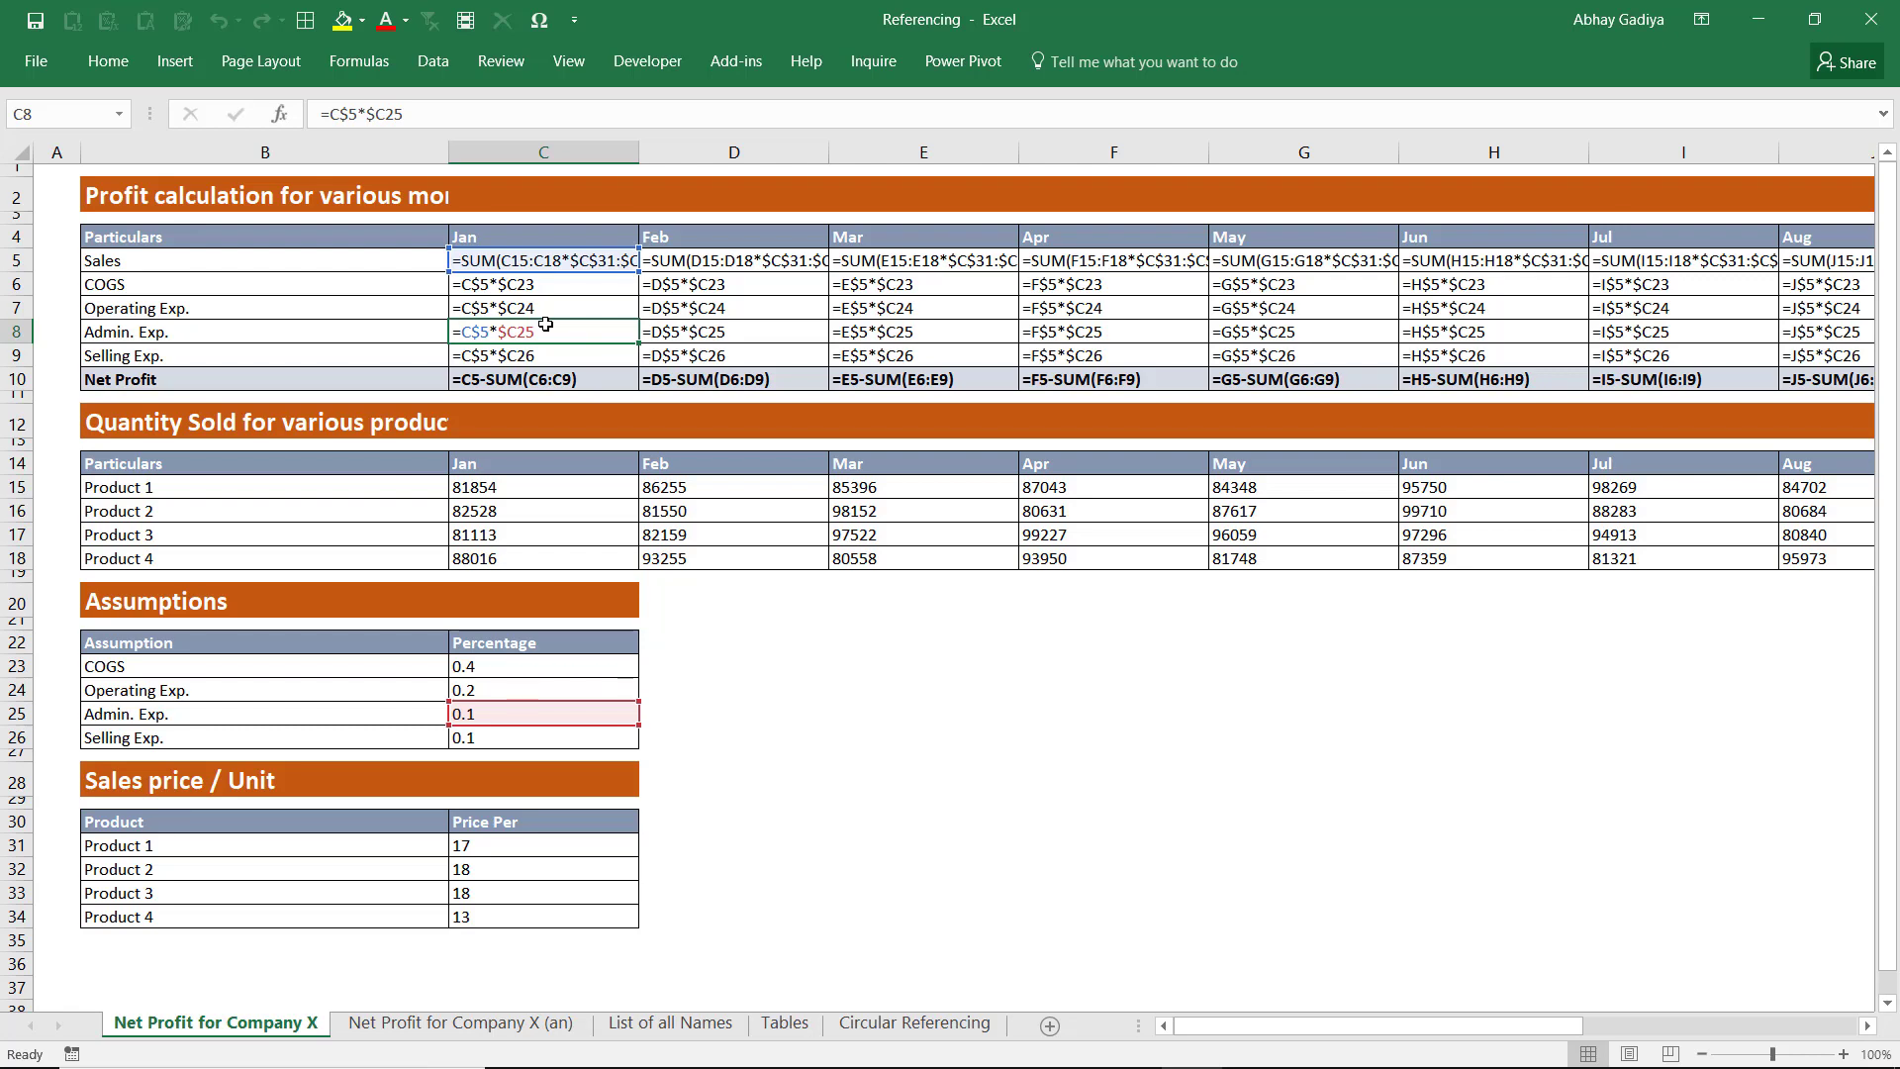
key(ctrl+grave)
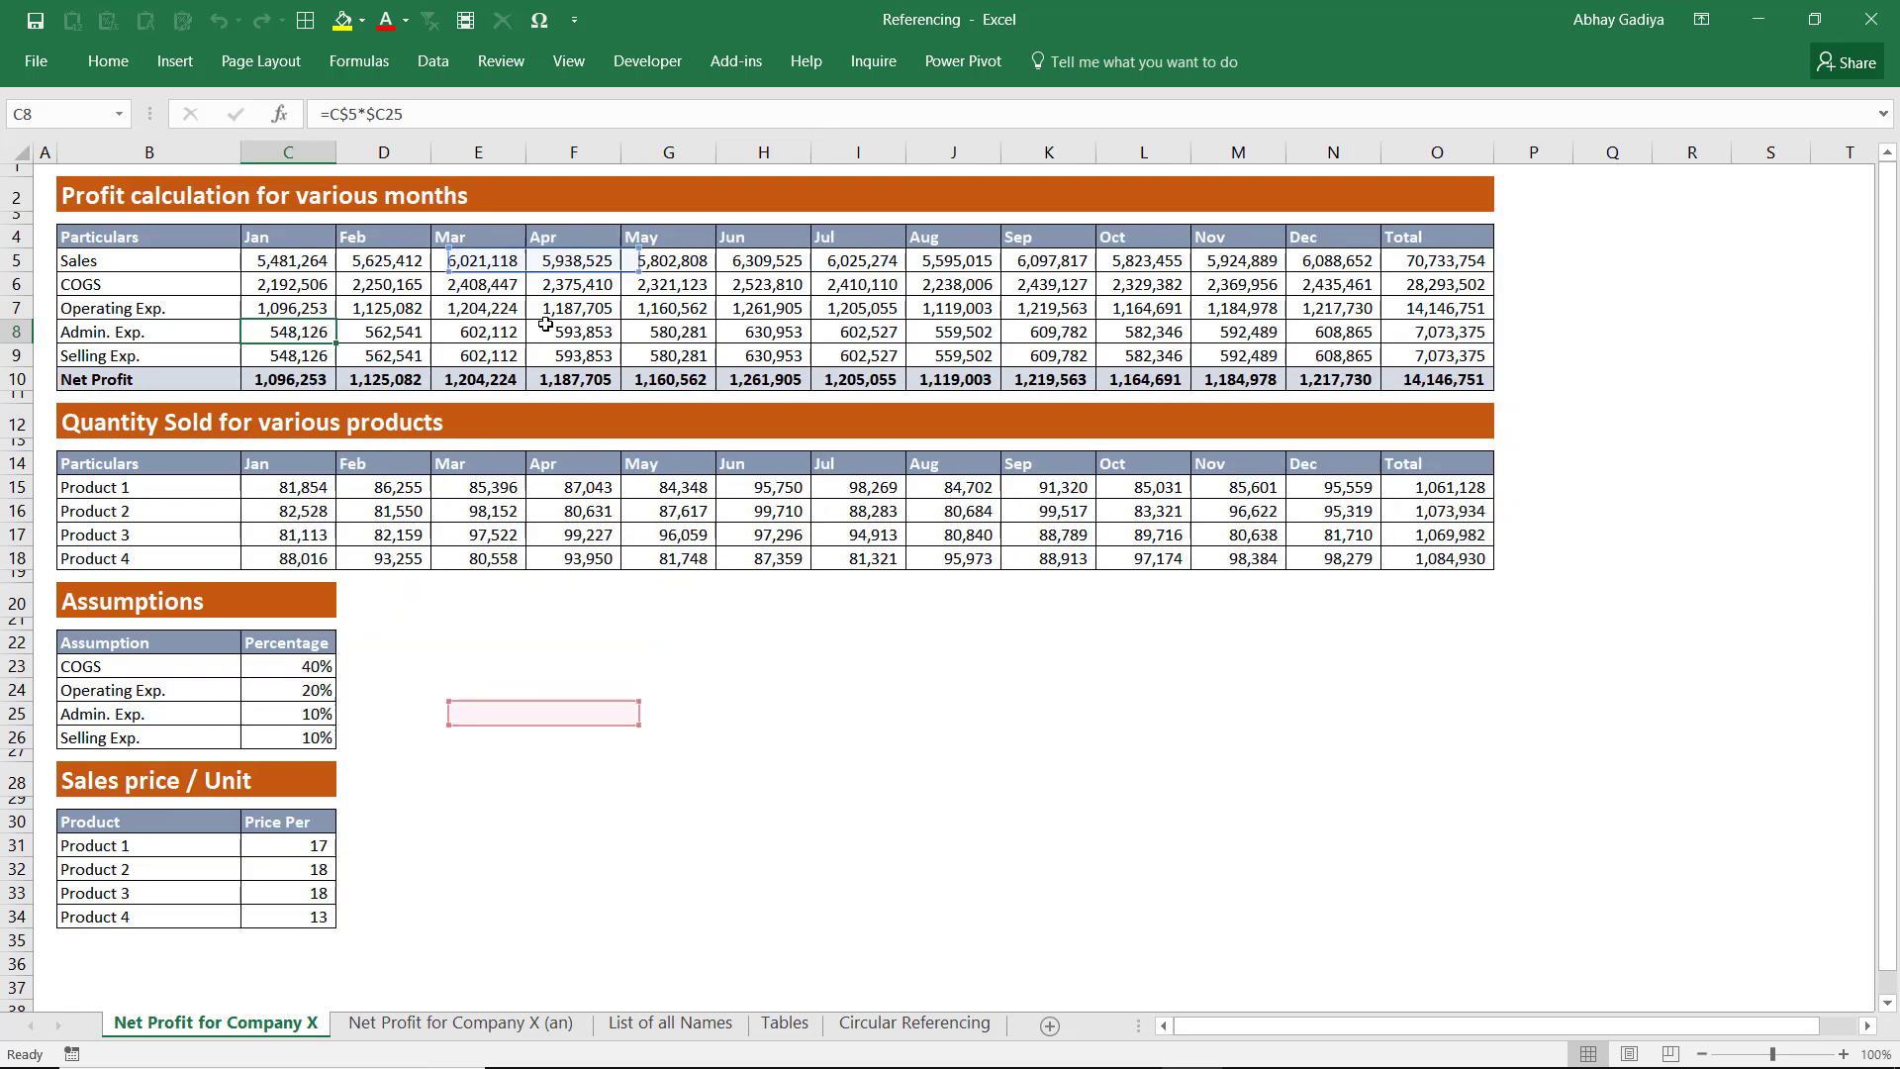
Step: Enable the R1C1 reference style in the workbook's formula options
click(38, 62)
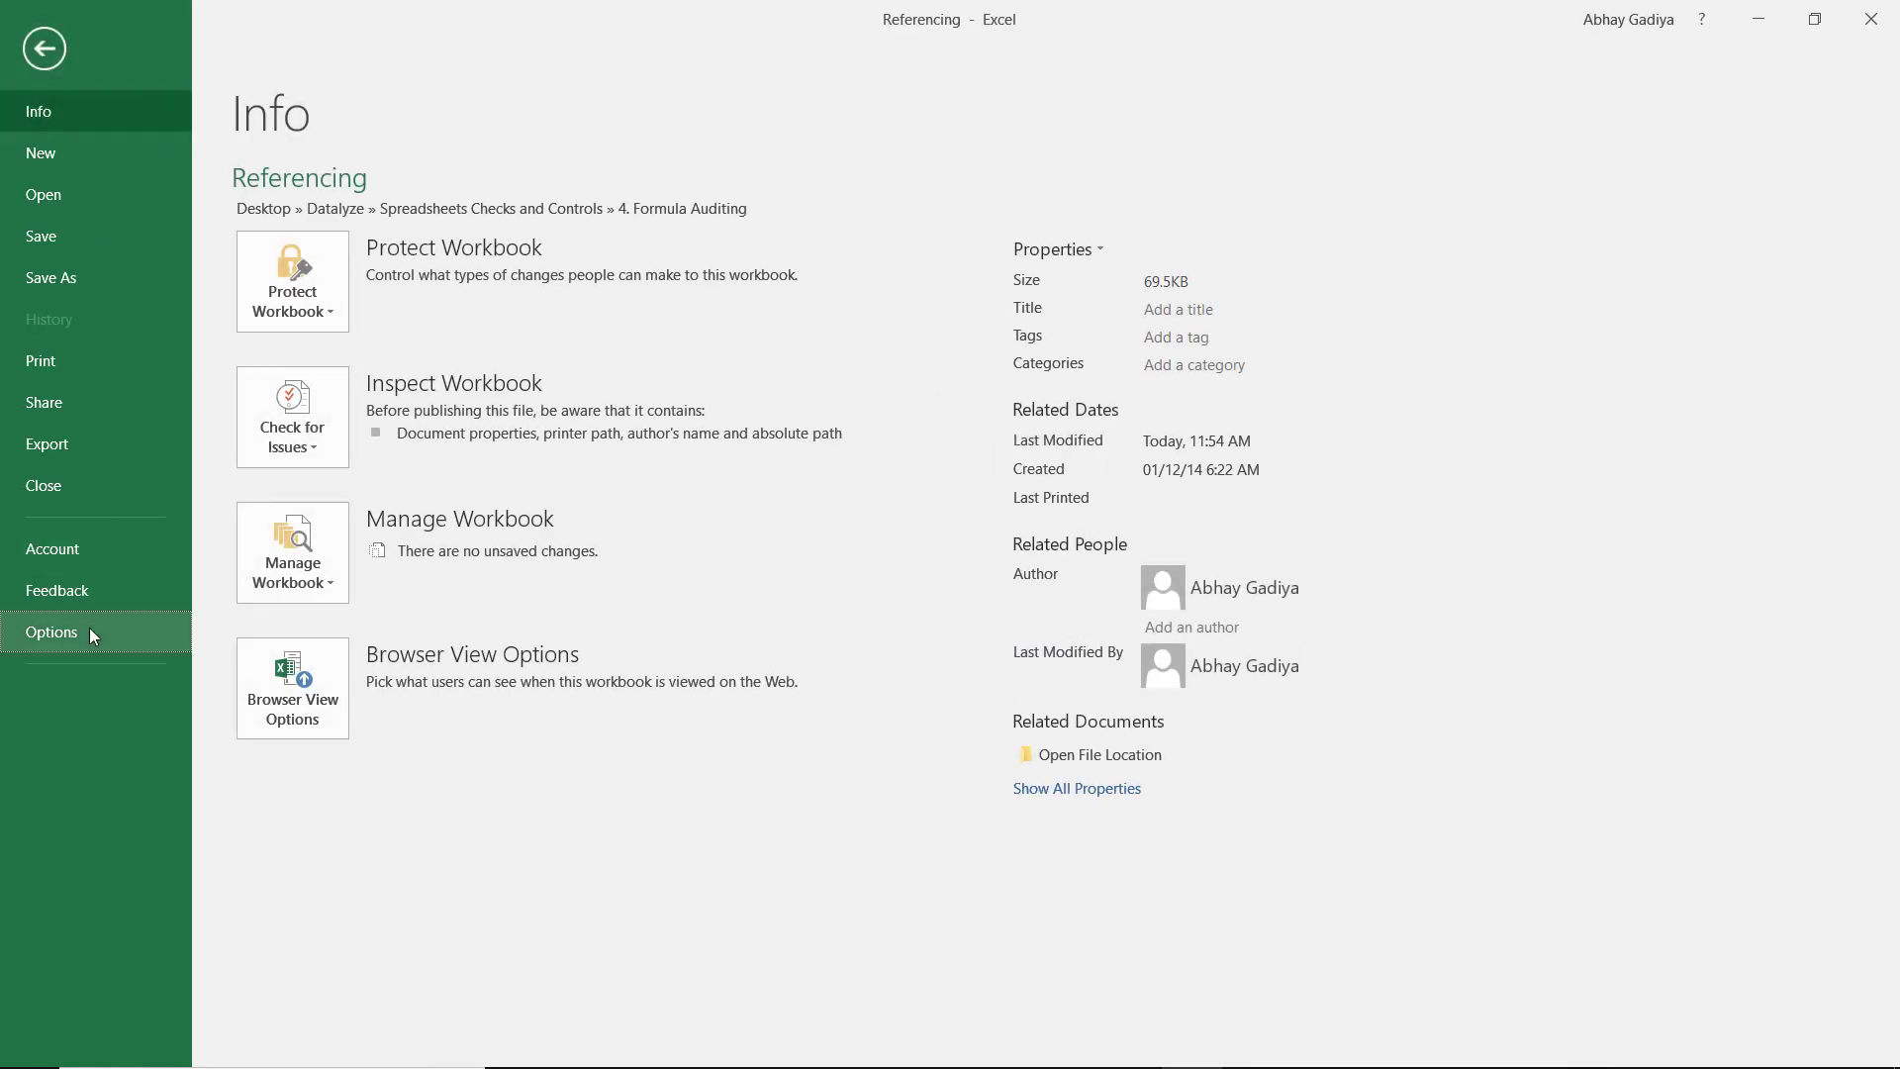
click(89, 633)
click(473, 244)
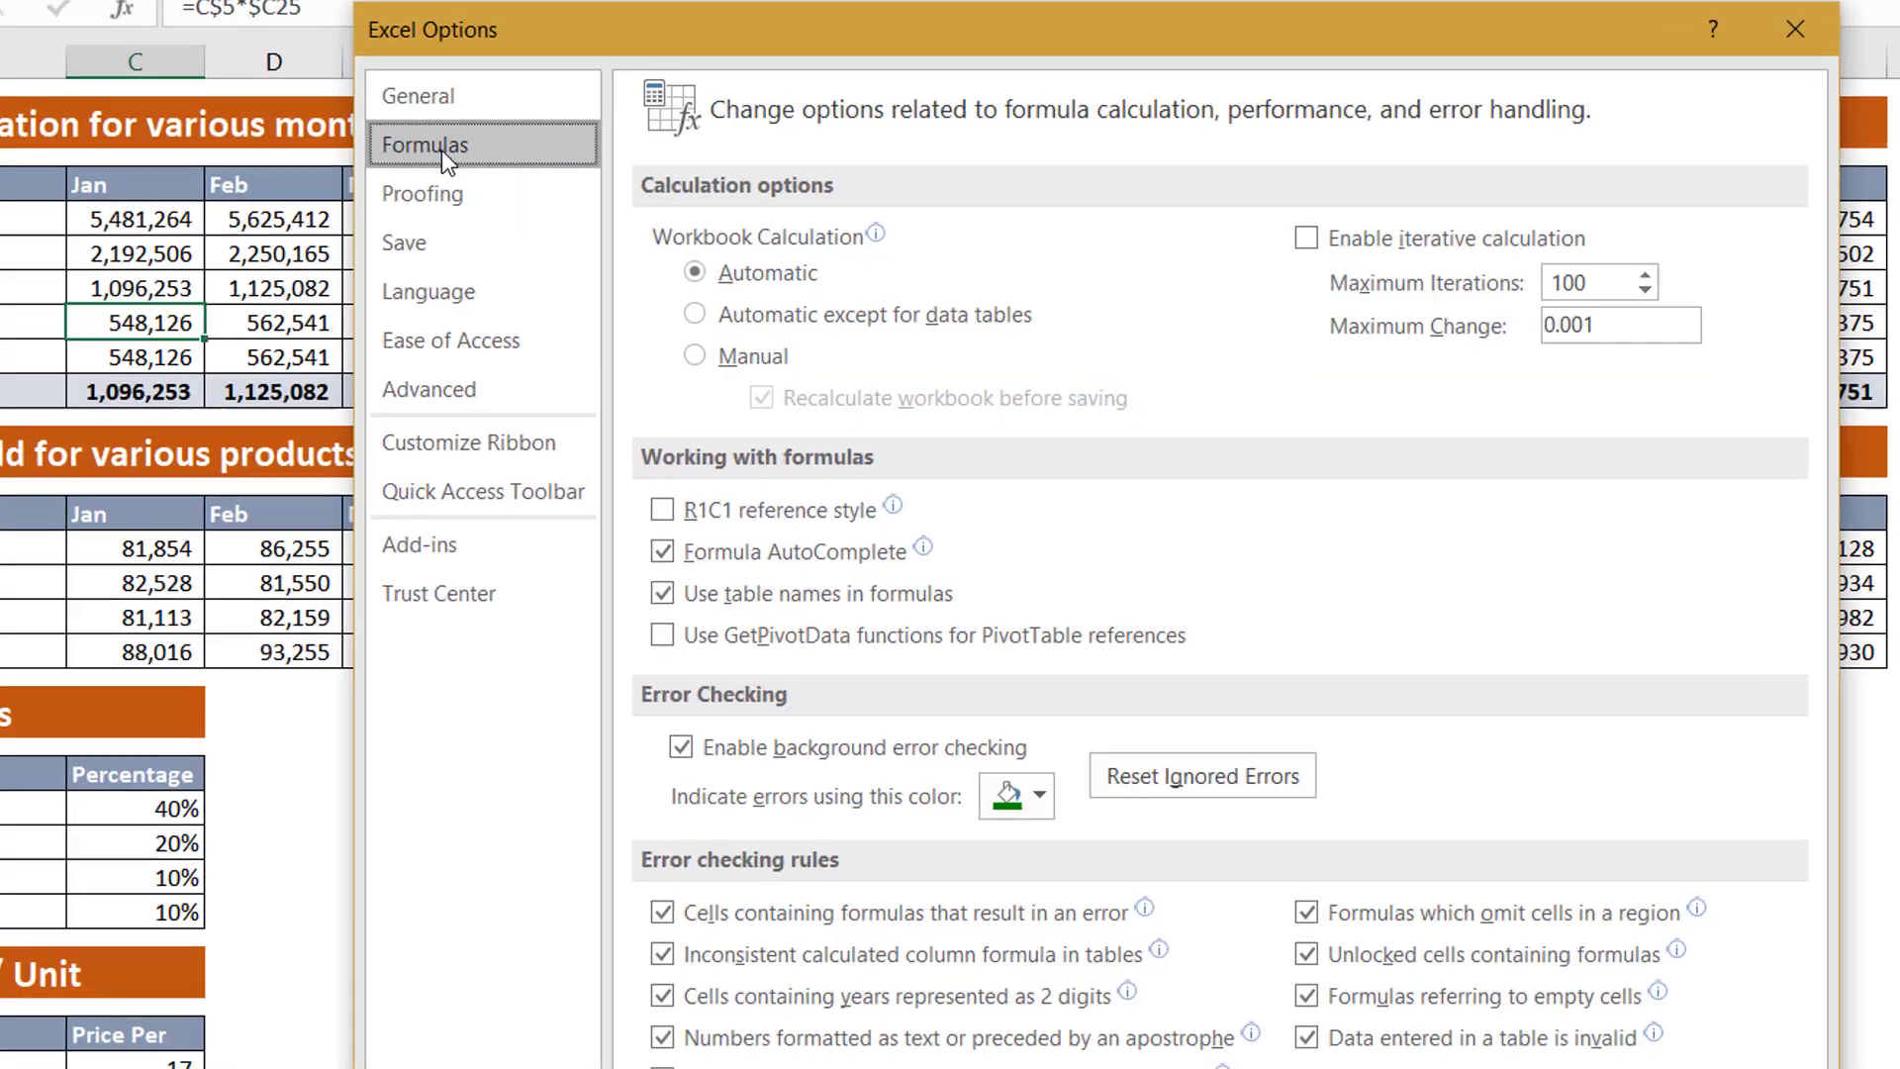
click(758, 516)
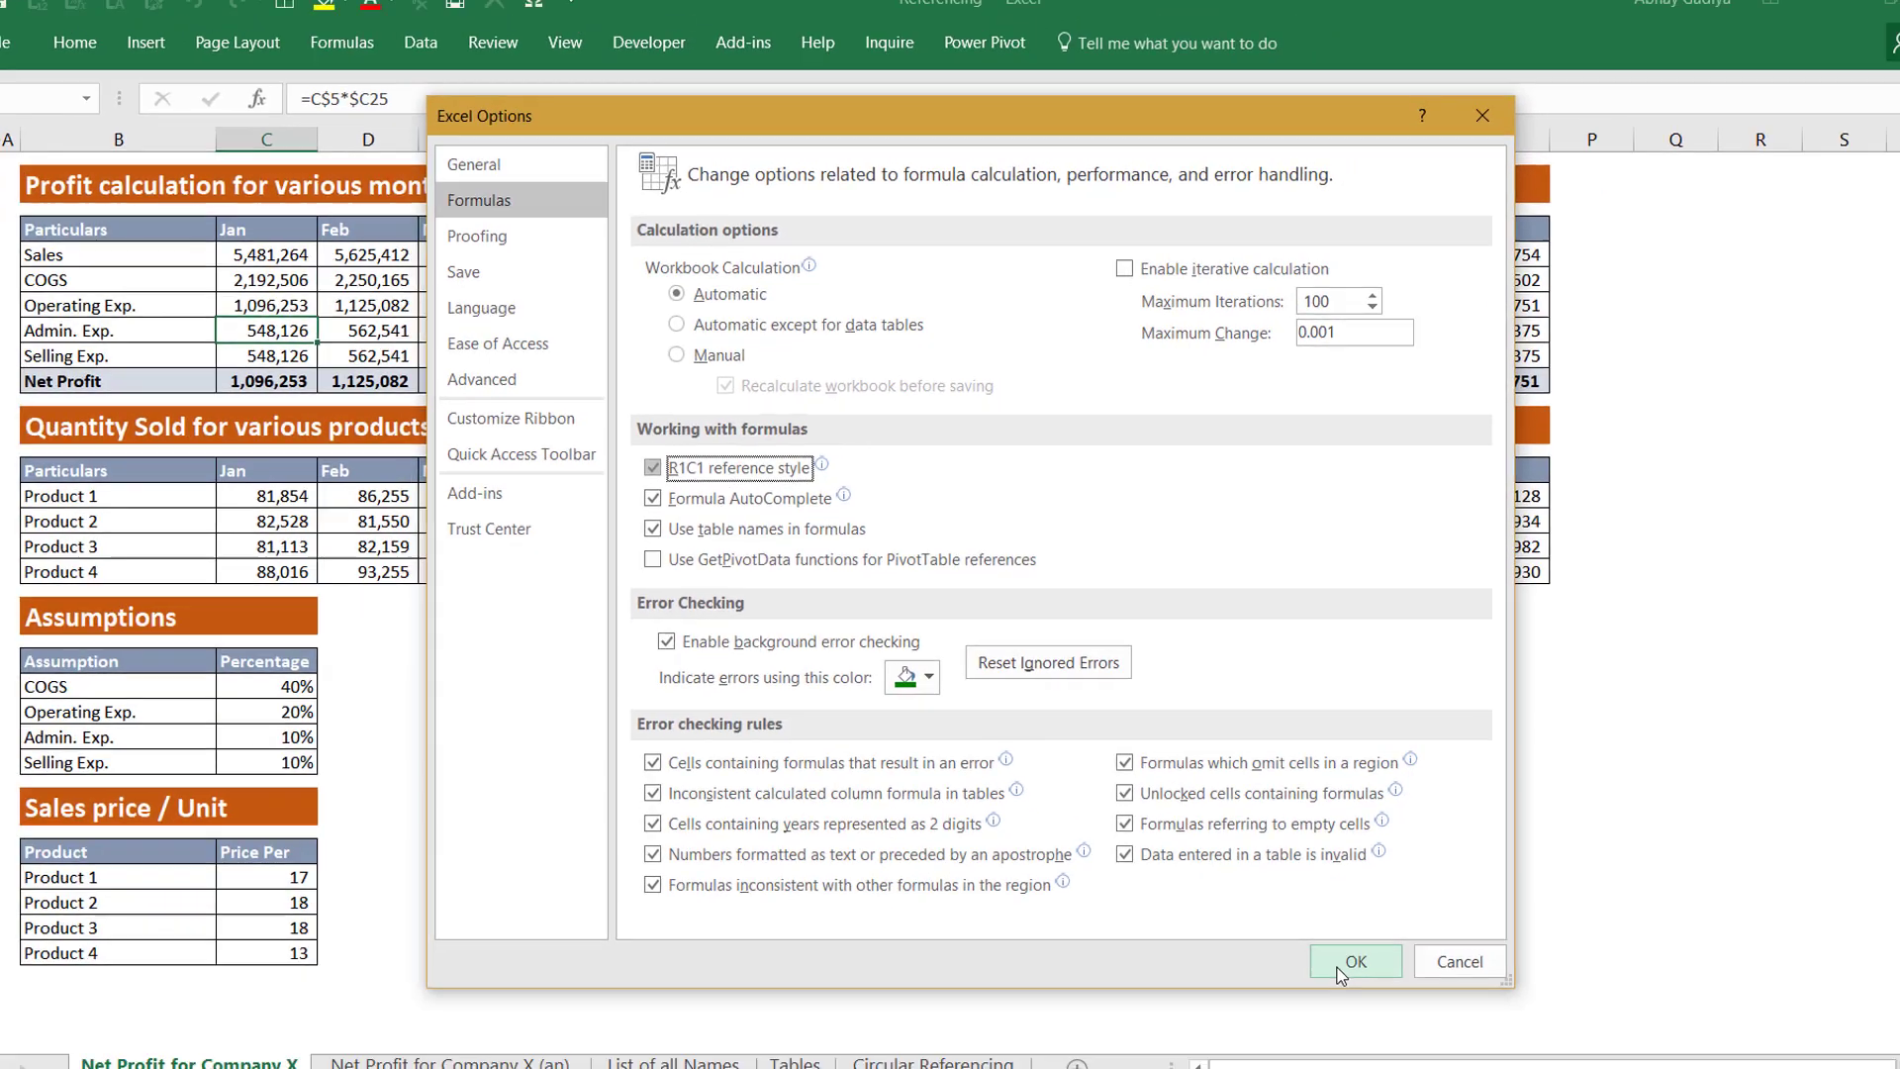
click(1340, 962)
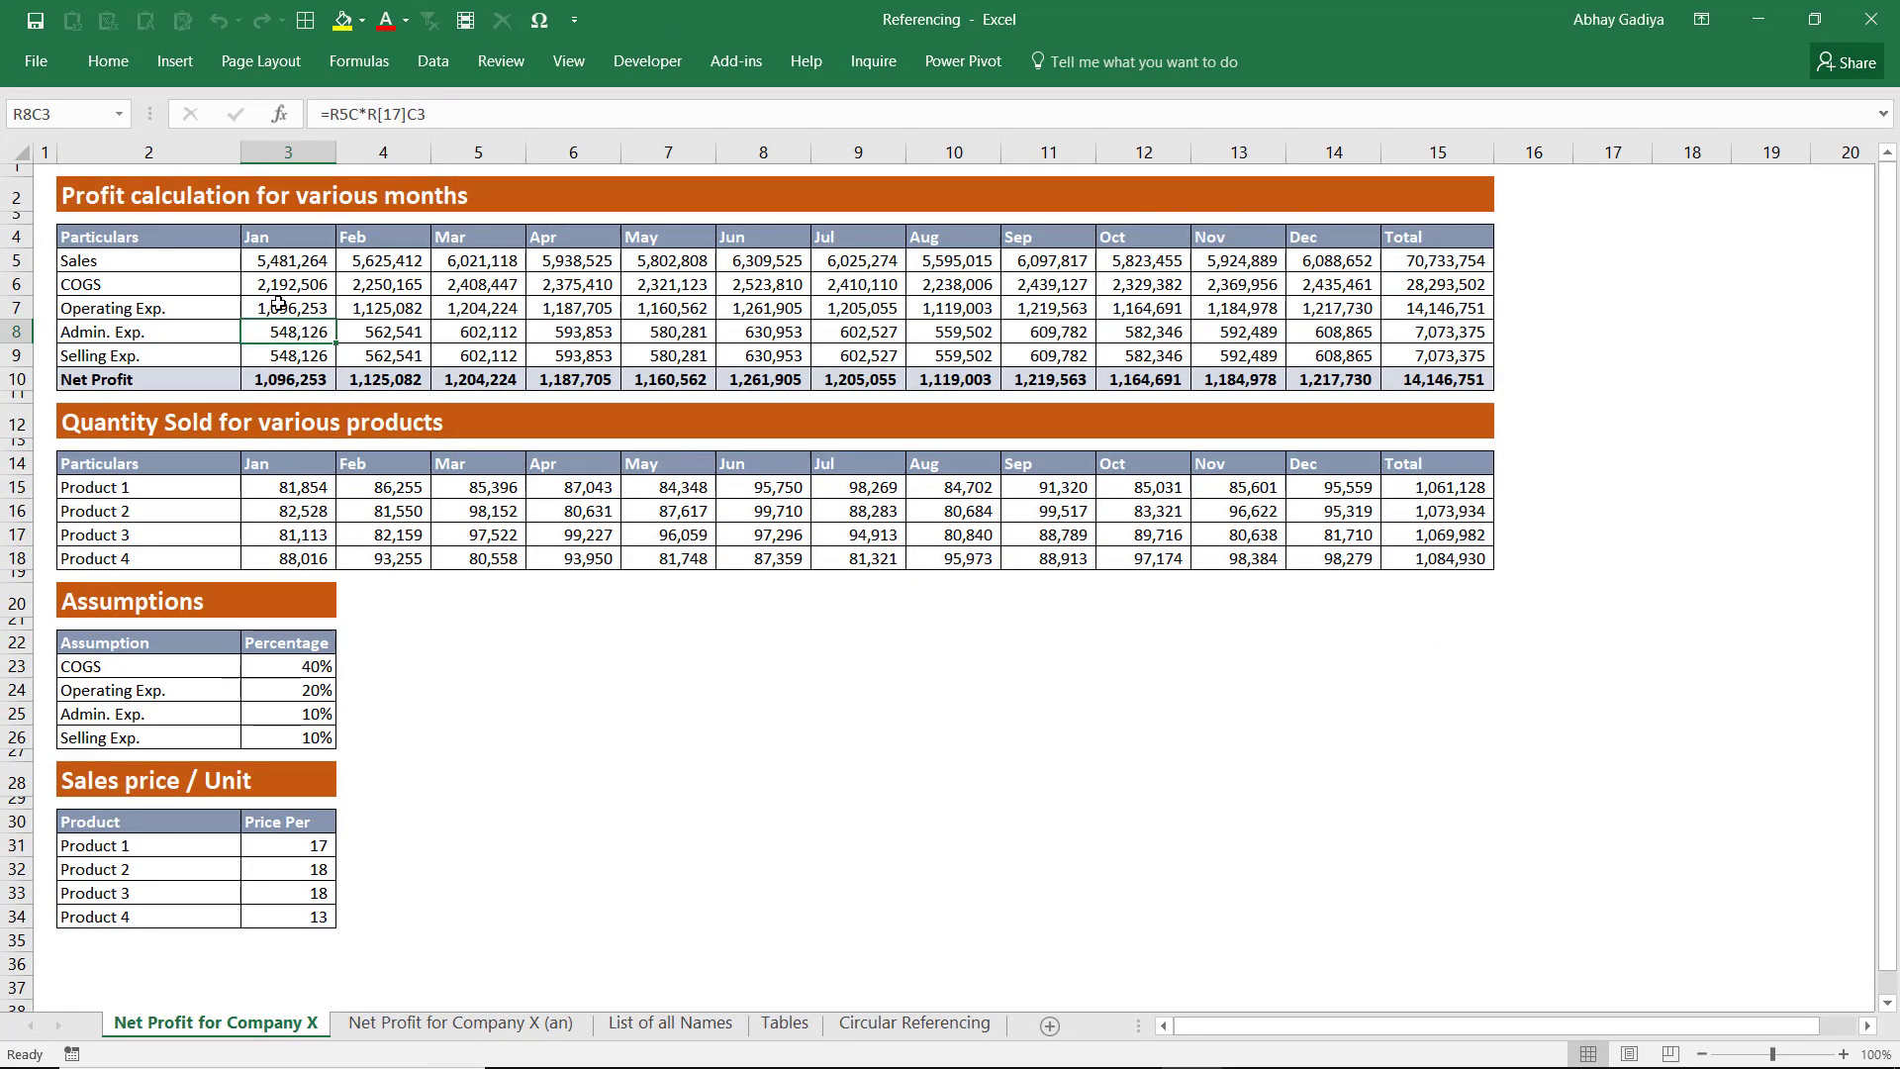
Step: Display the formulas in R1C1 notation, examine the January COGS formula, and return to showing values
key(ctrl+grave)
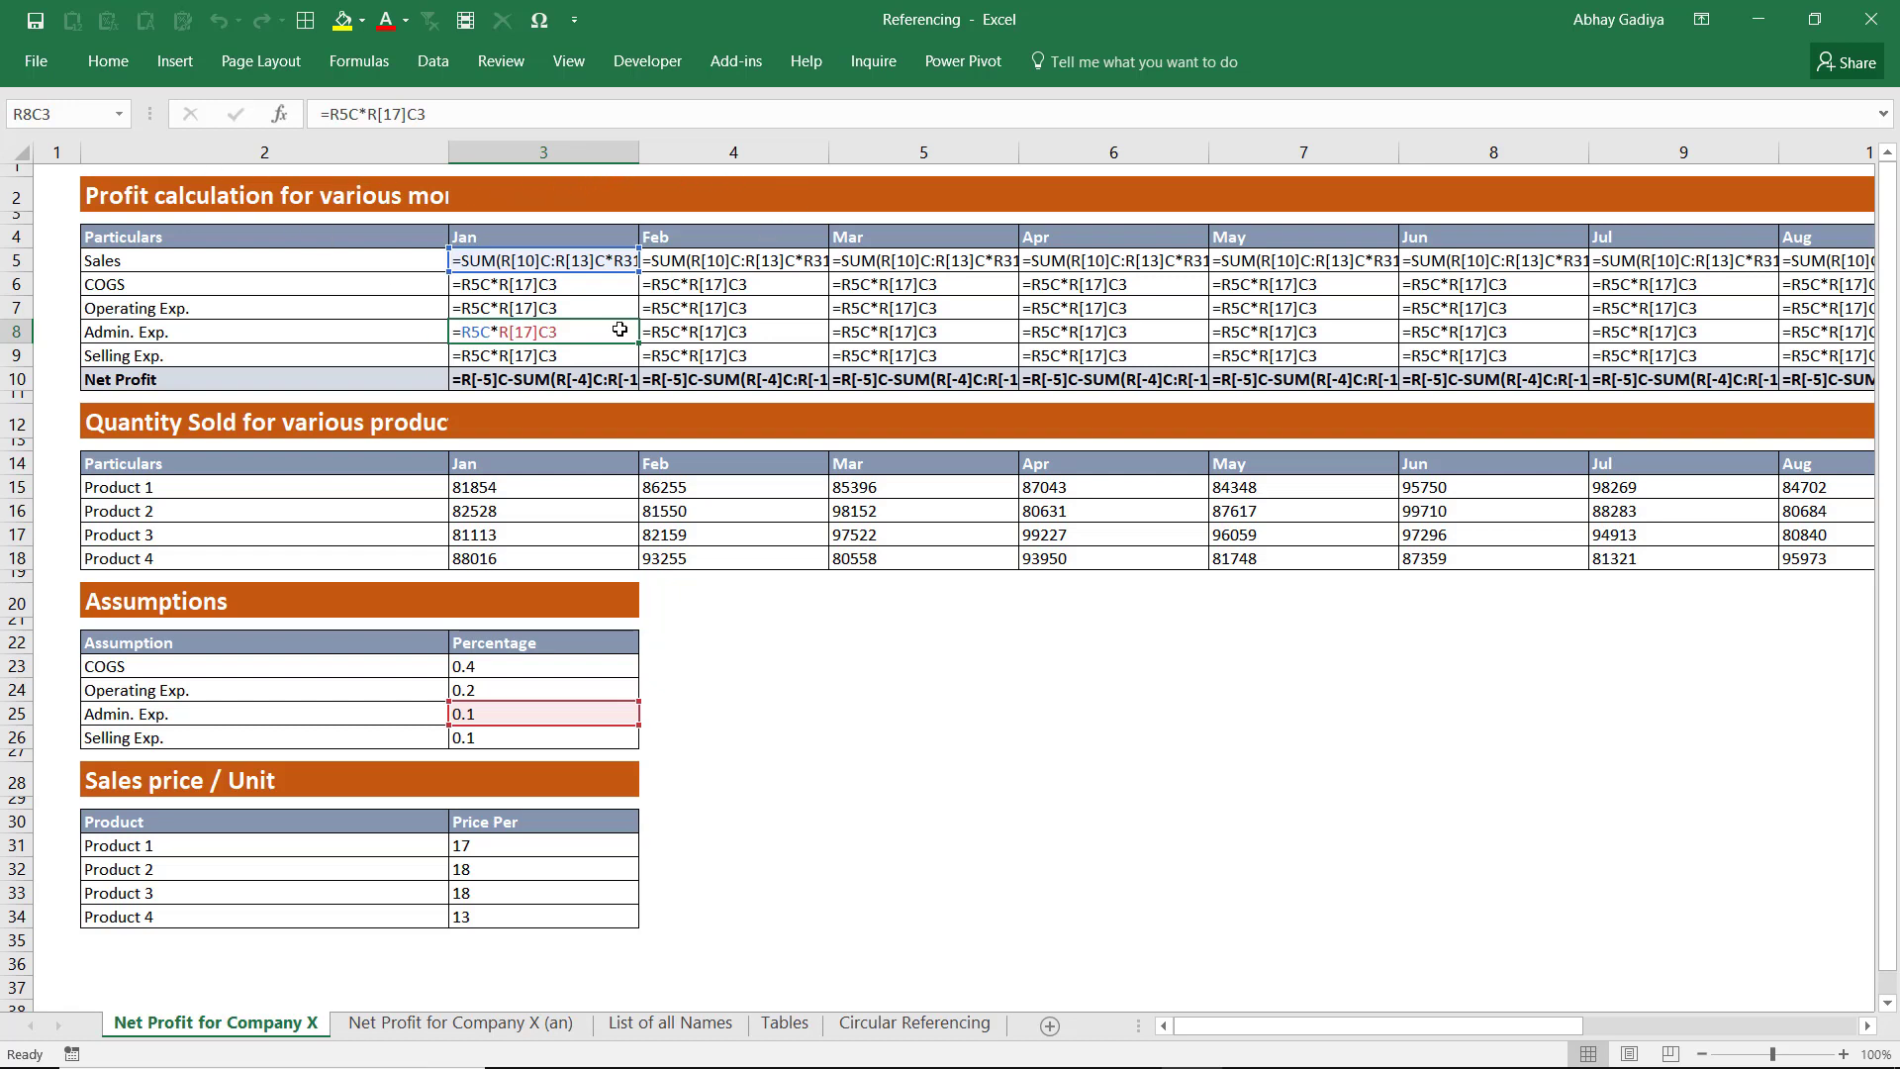
click(556, 287)
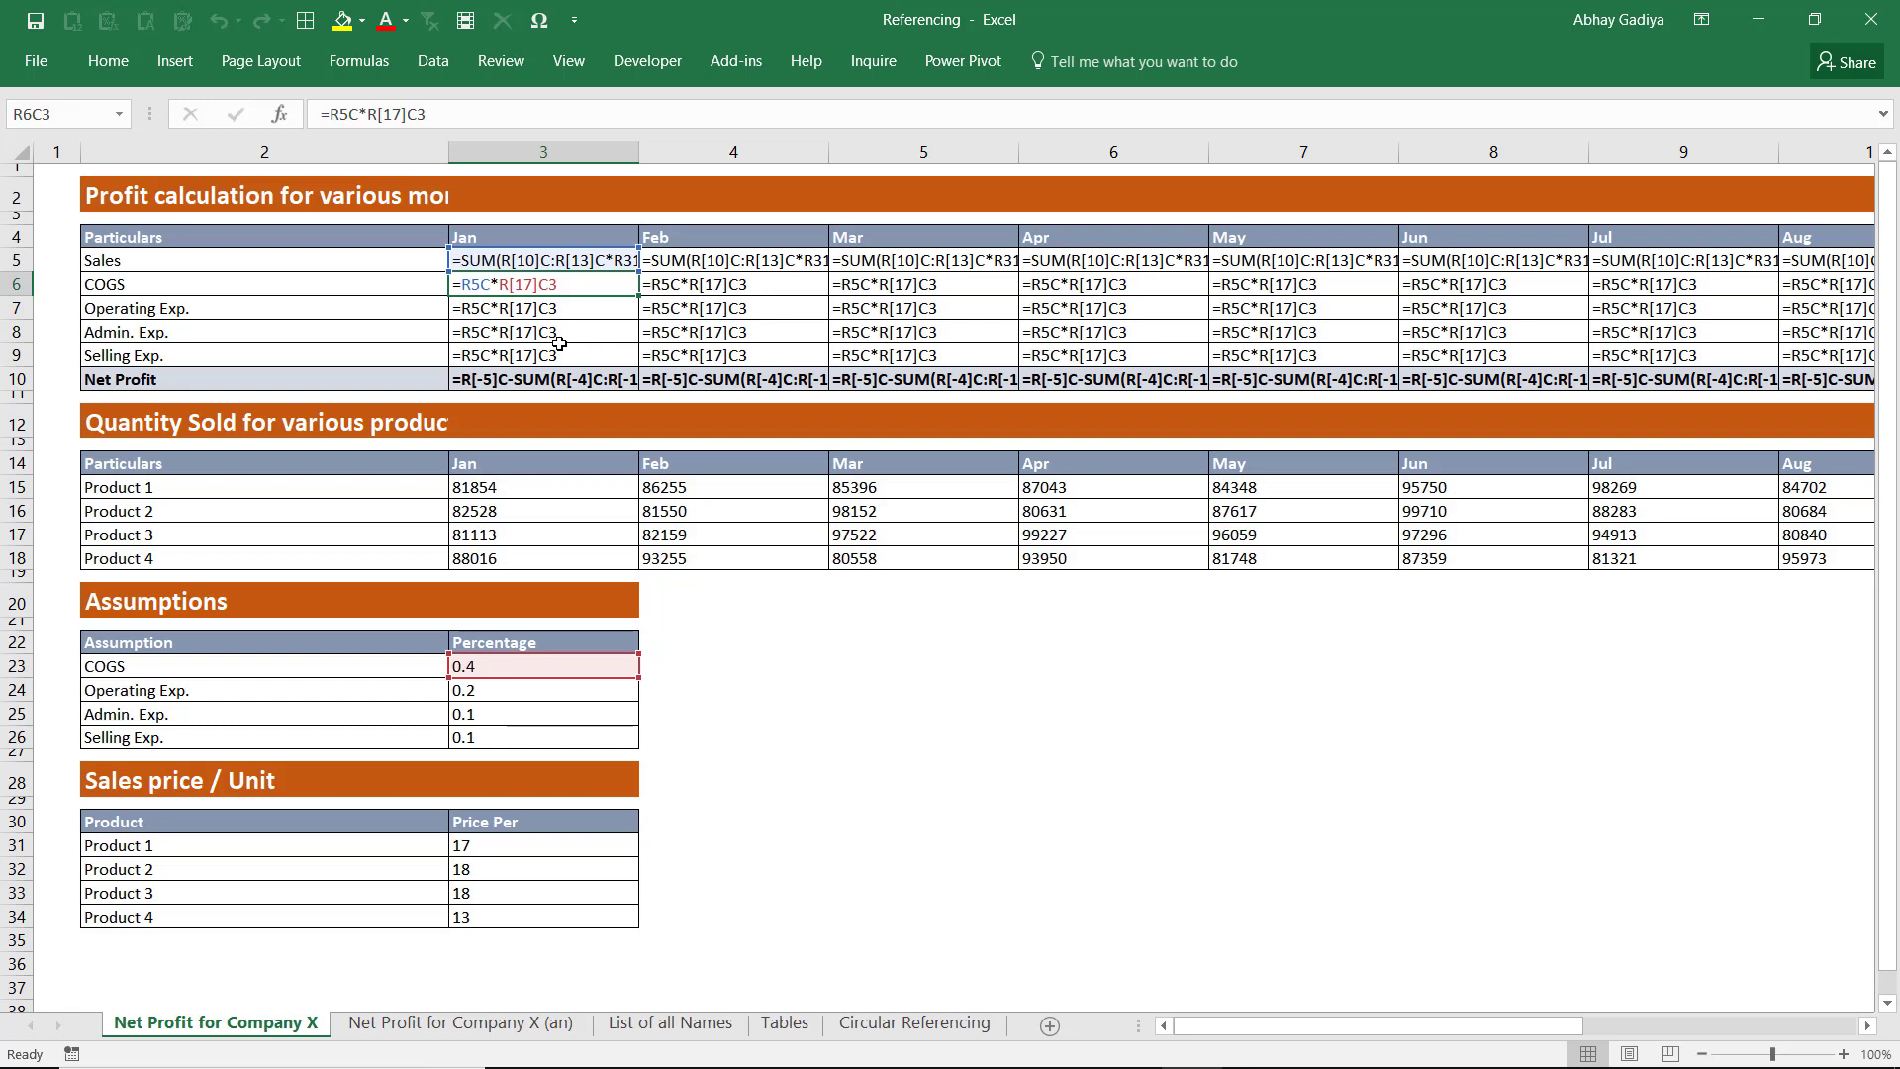
key(ctrl+grave)
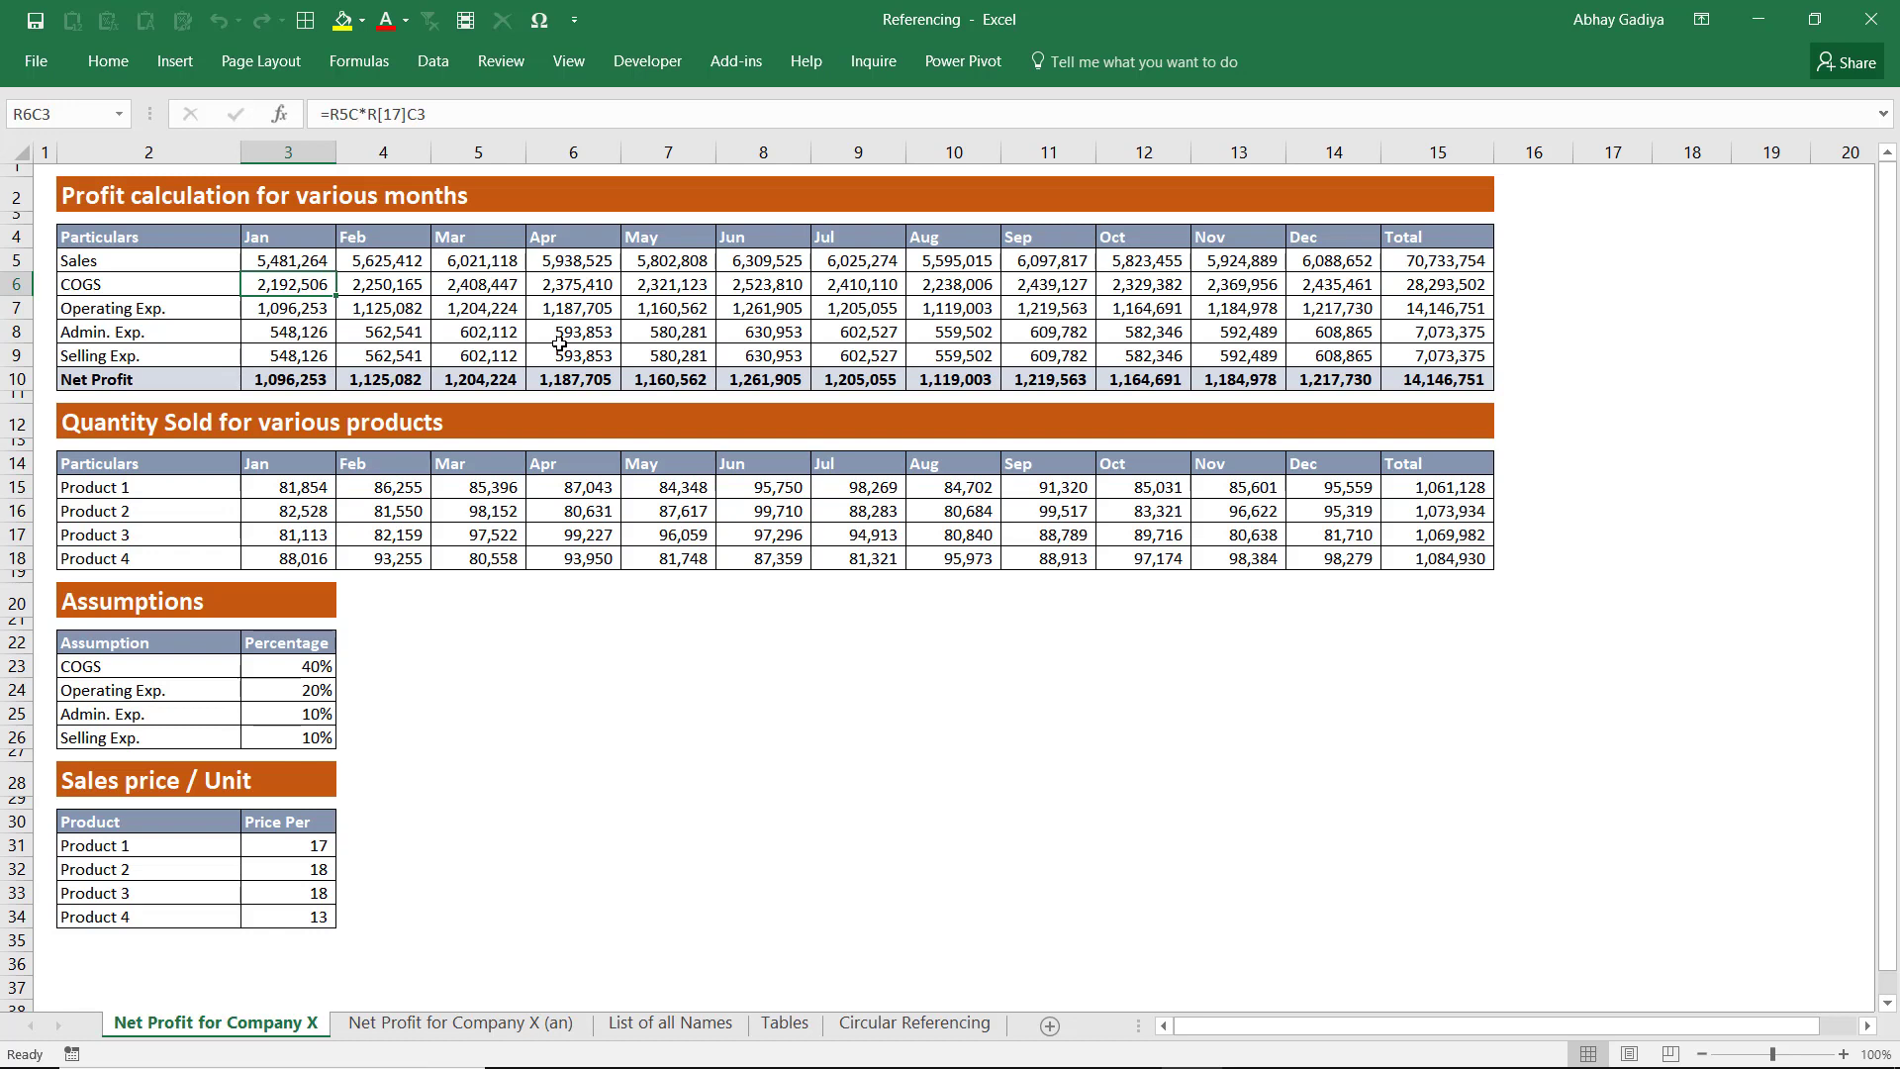
Step: Disable the R1C1 reference style in the formula options to restore lettered columns
click(37, 65)
click(87, 631)
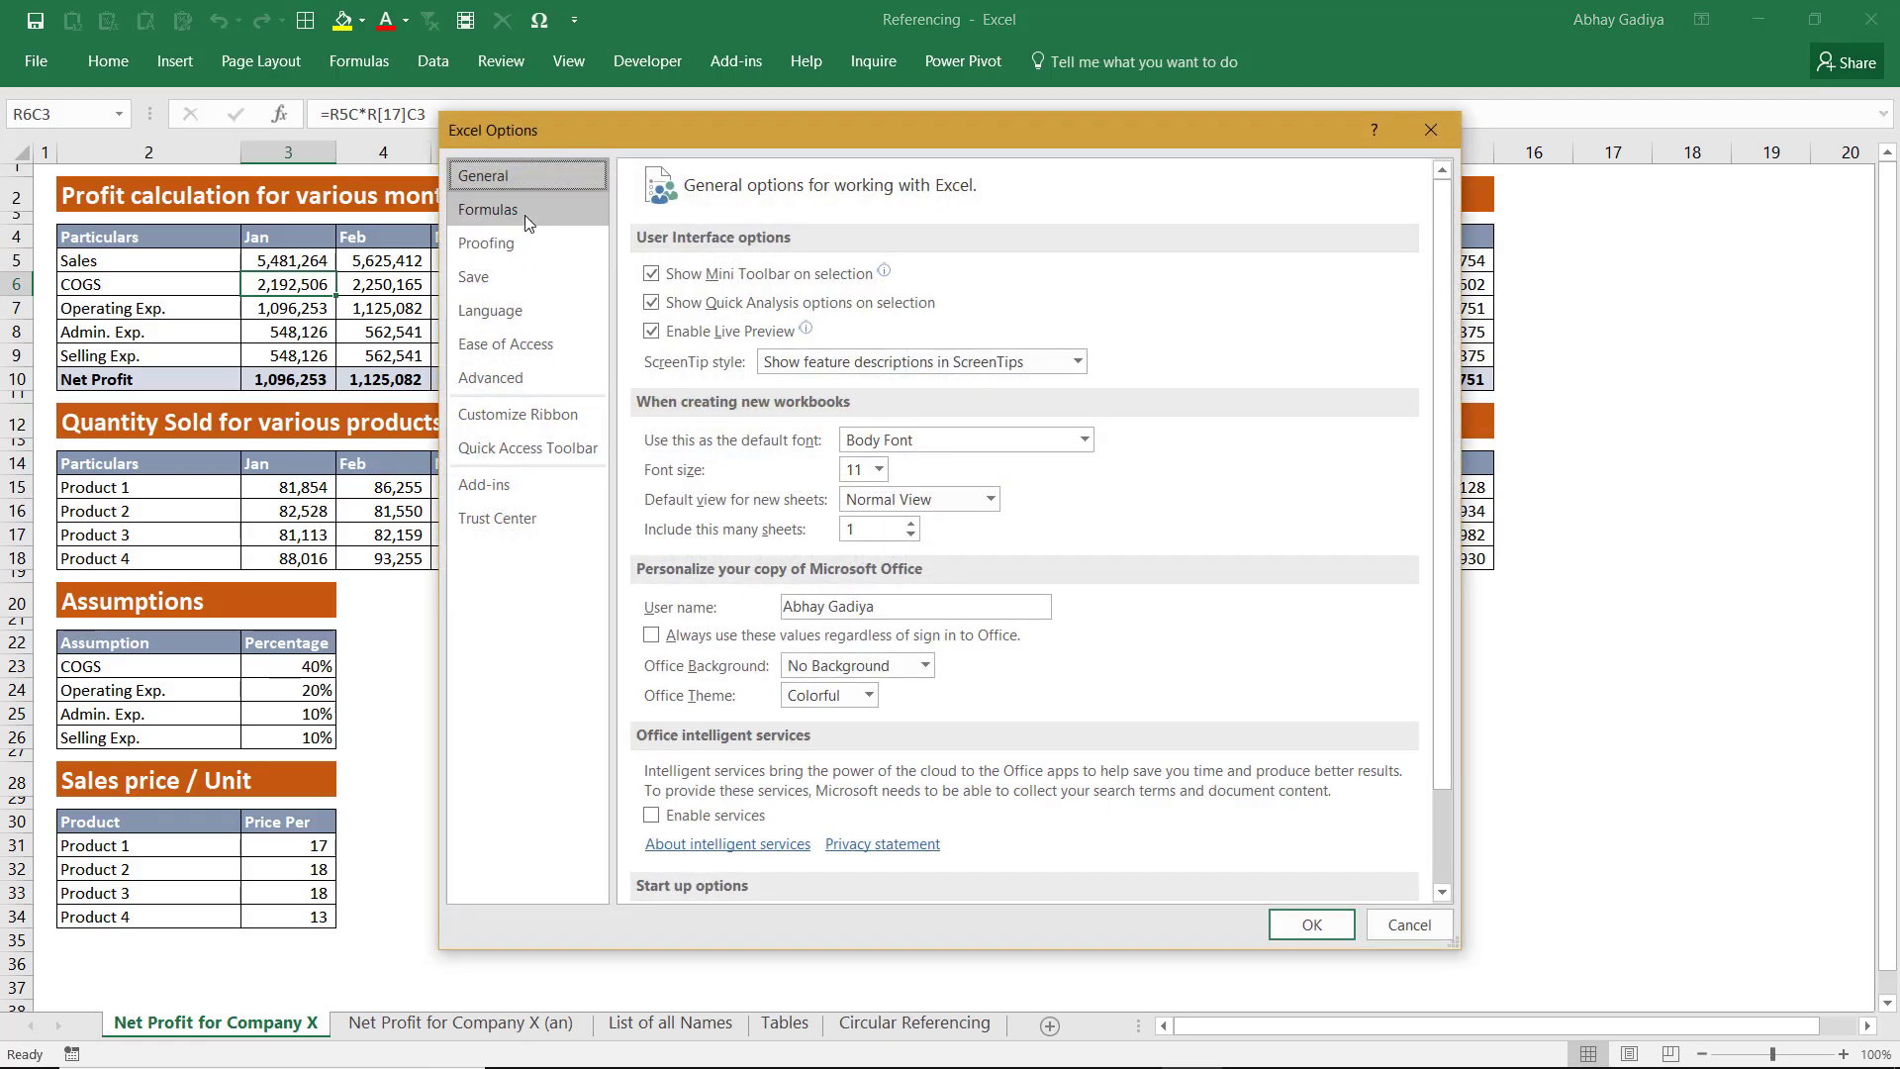
click(524, 212)
click(651, 461)
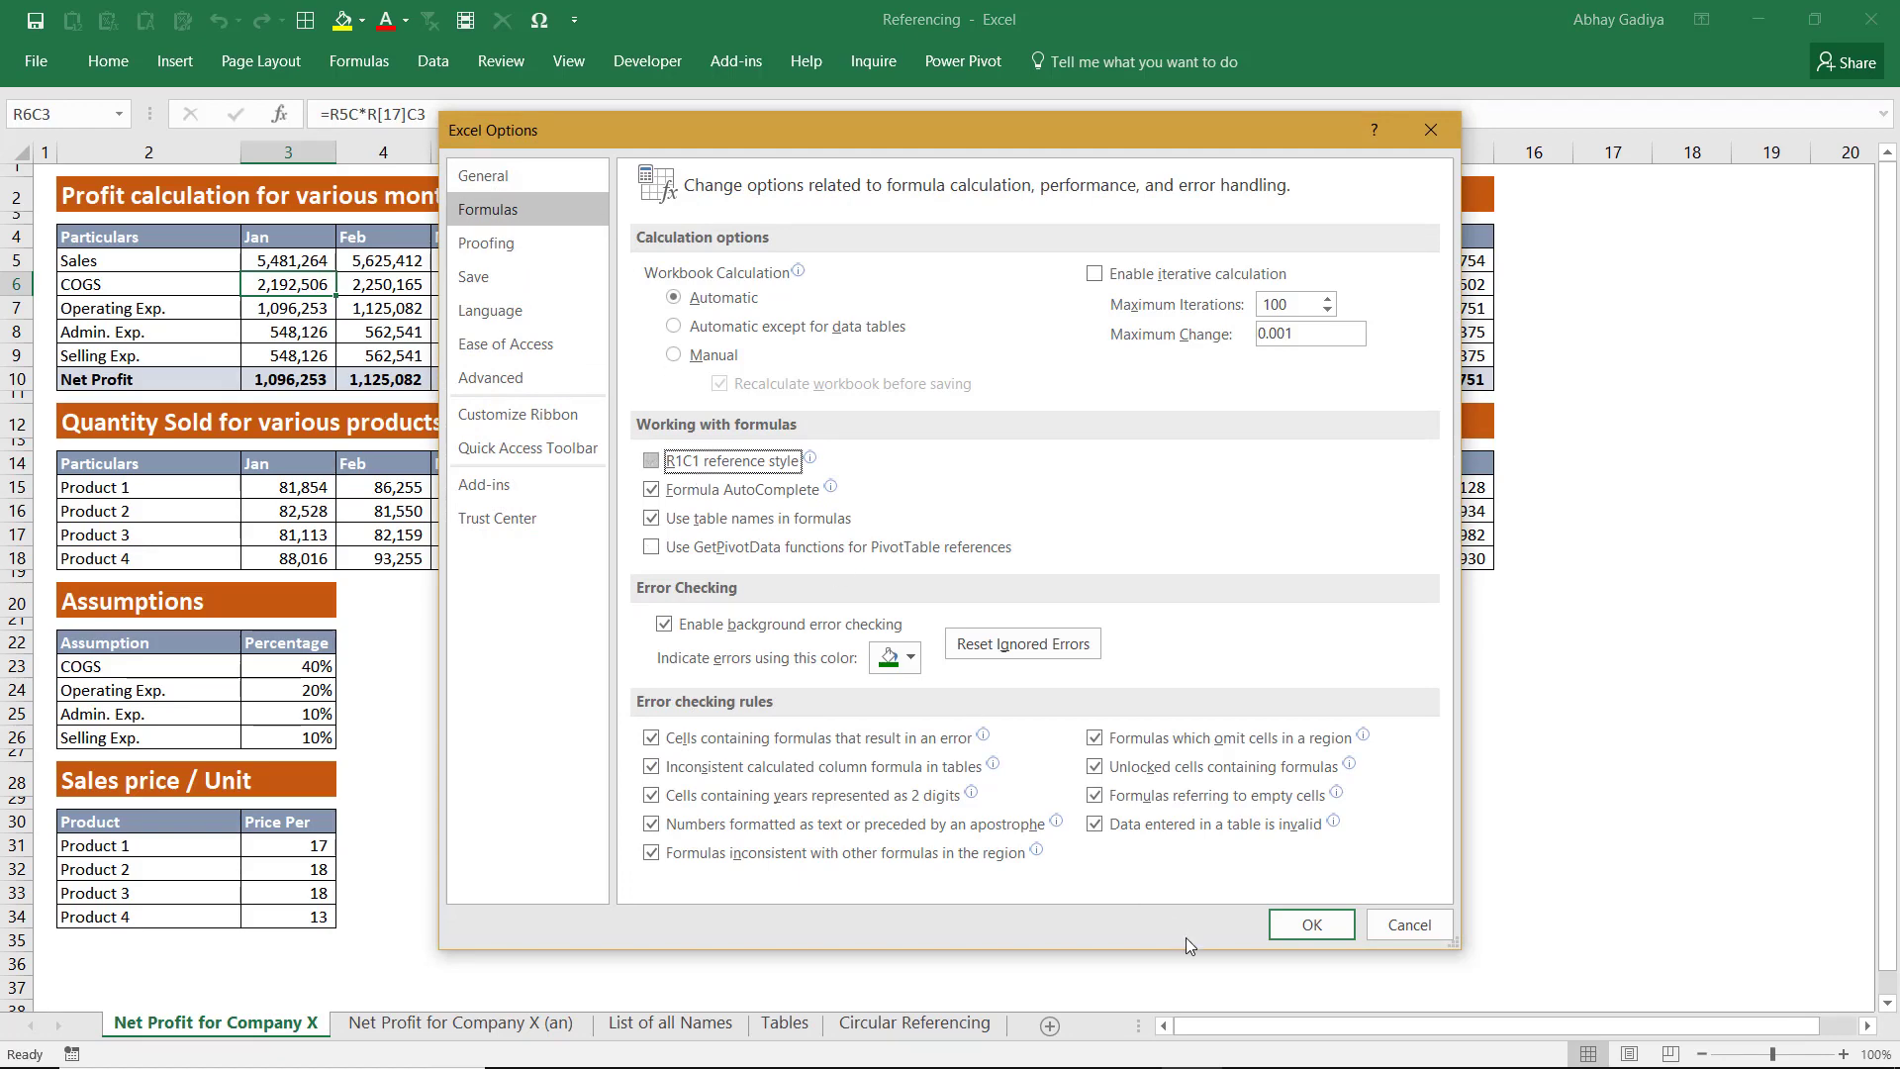
click(1309, 924)
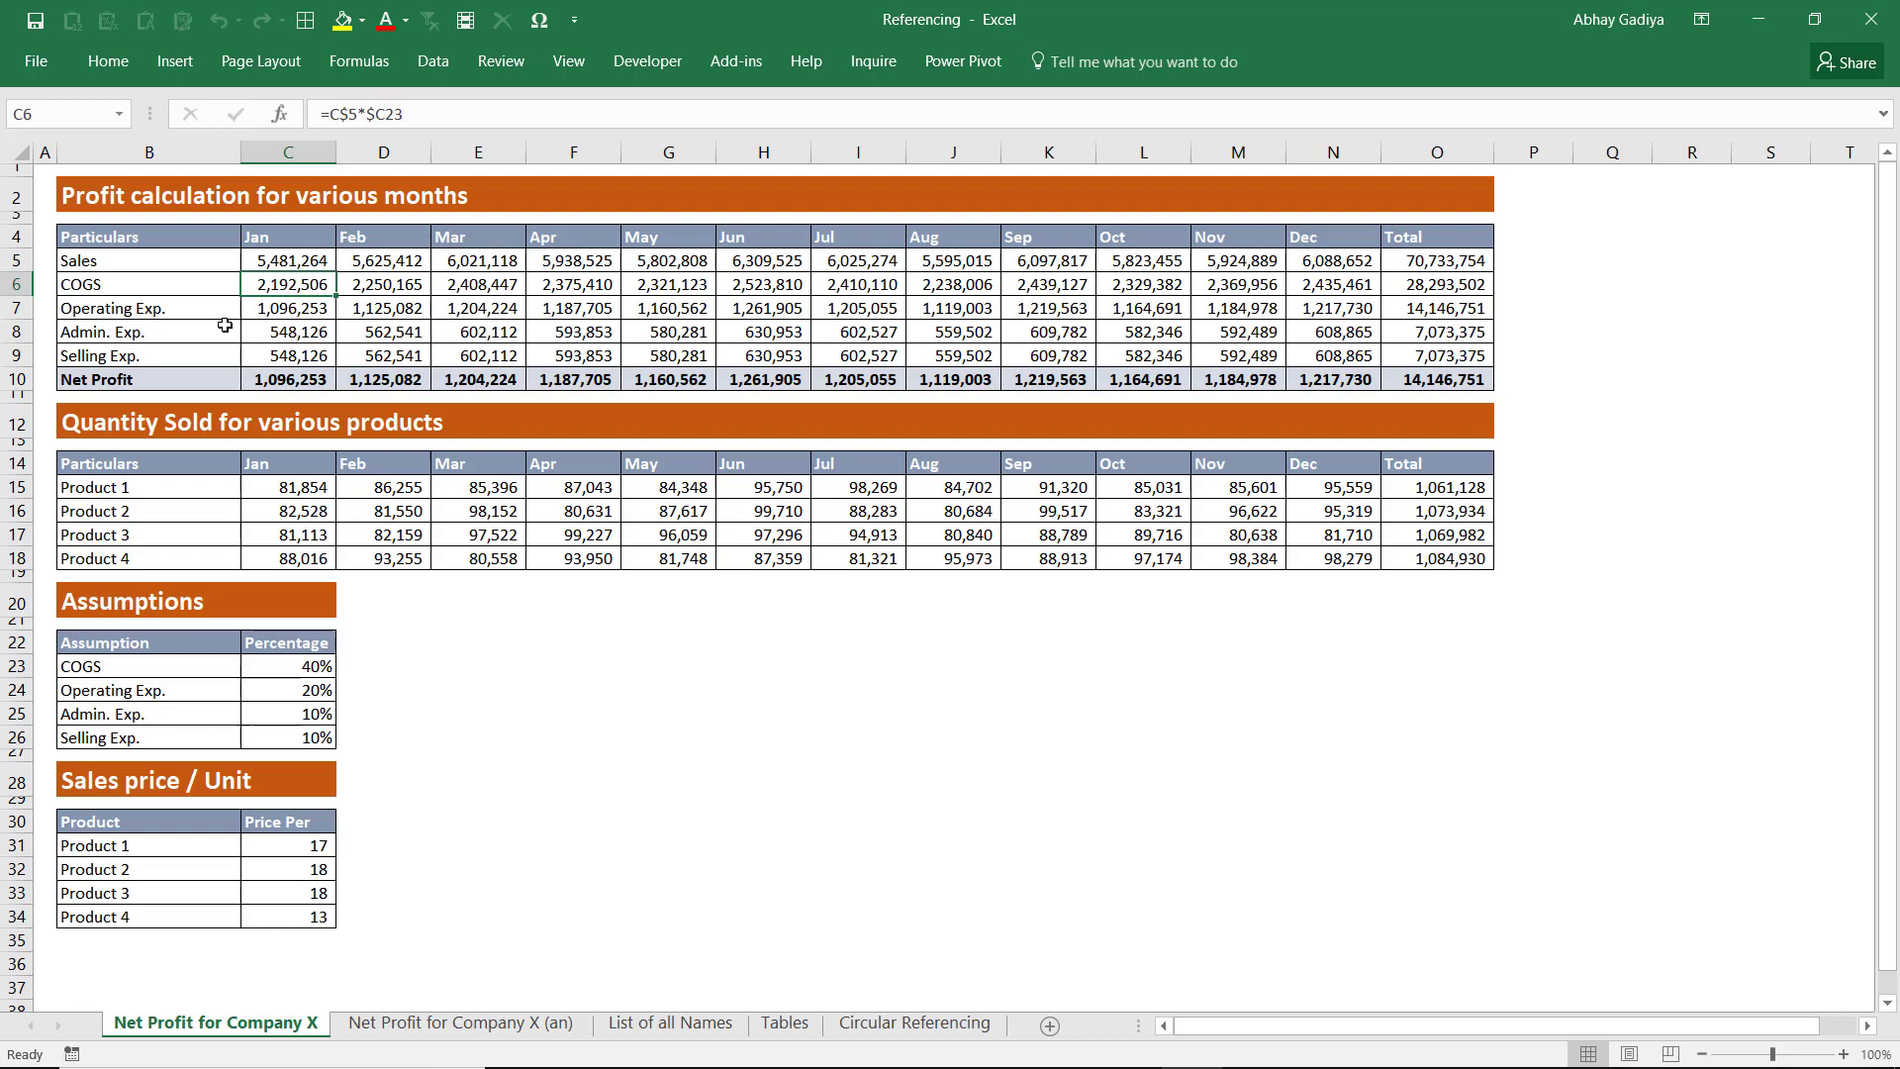
Step: Examine the row-locked and column-locked references in the January COGS formula in C6, leaving the formula as it is
key(F2)
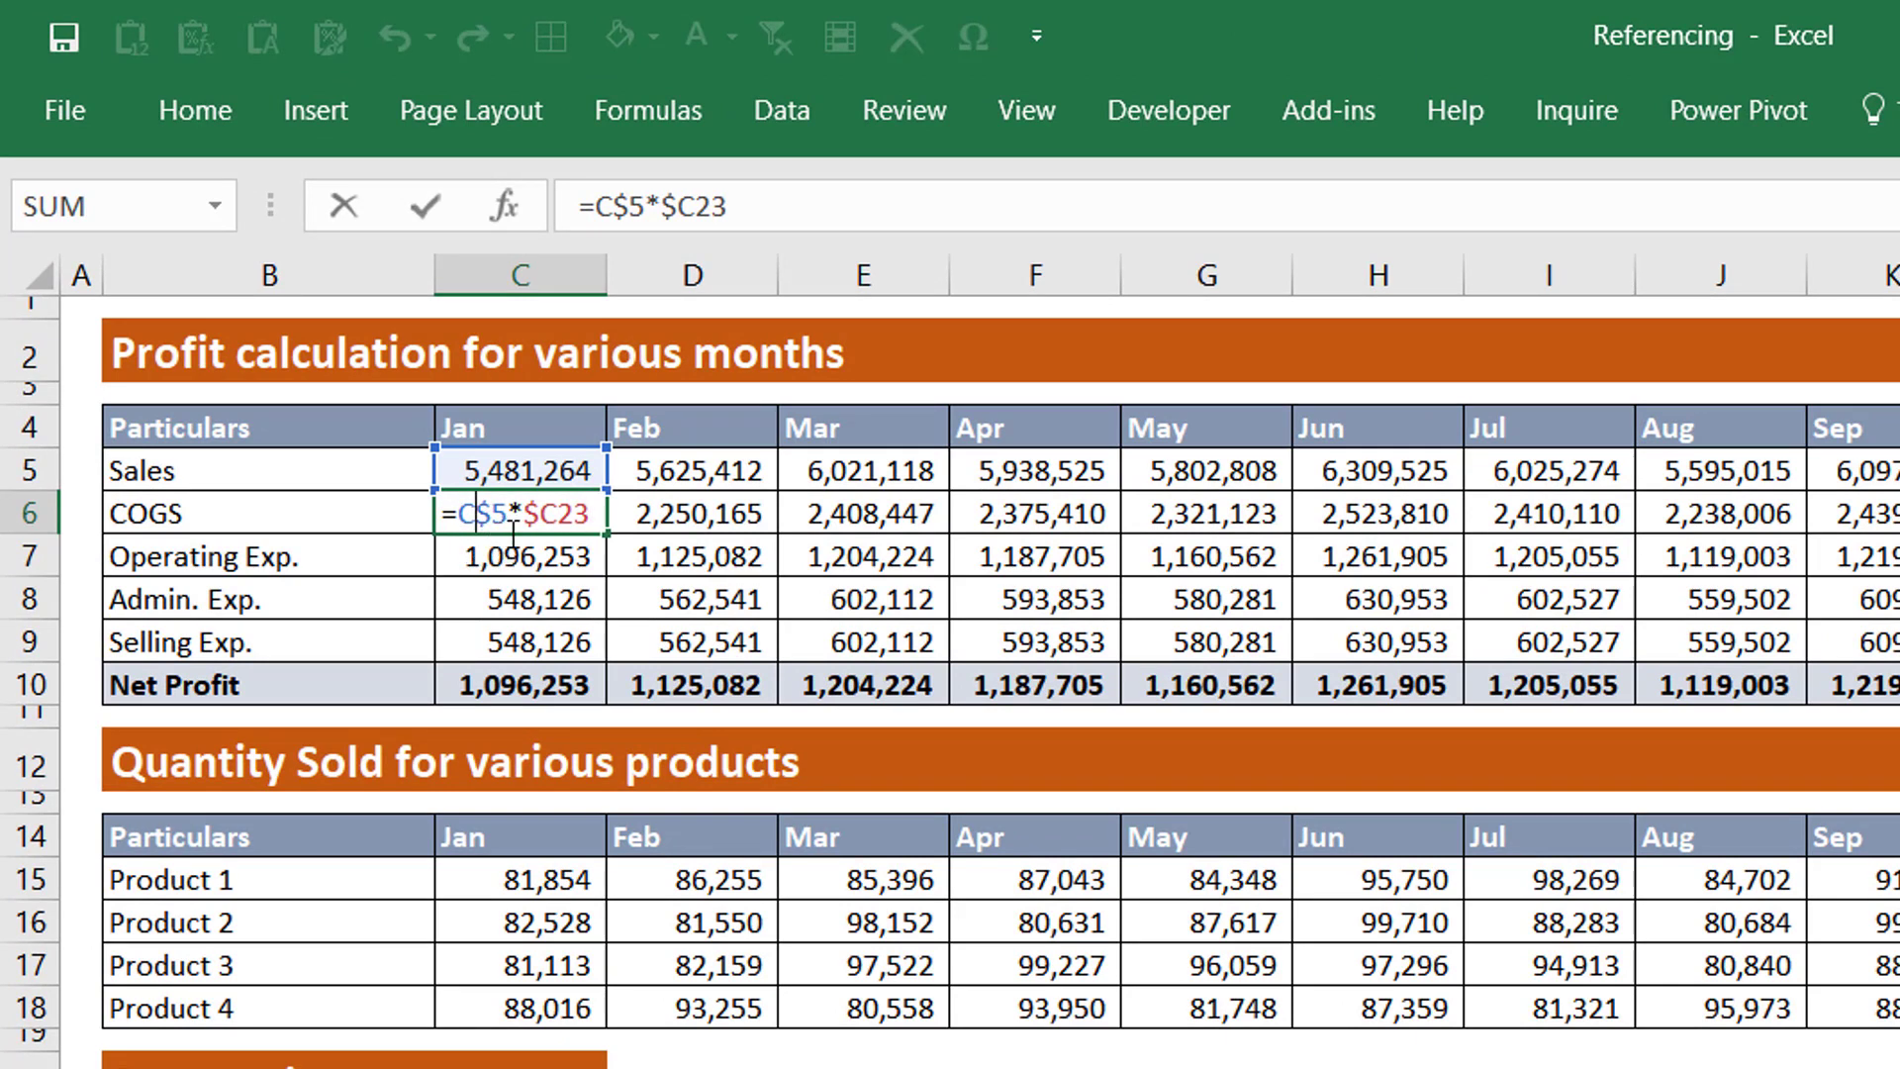
key(Left)
key(Left)
key(Left)
key(Left)
key(Left)
key(Left)
key(Left)
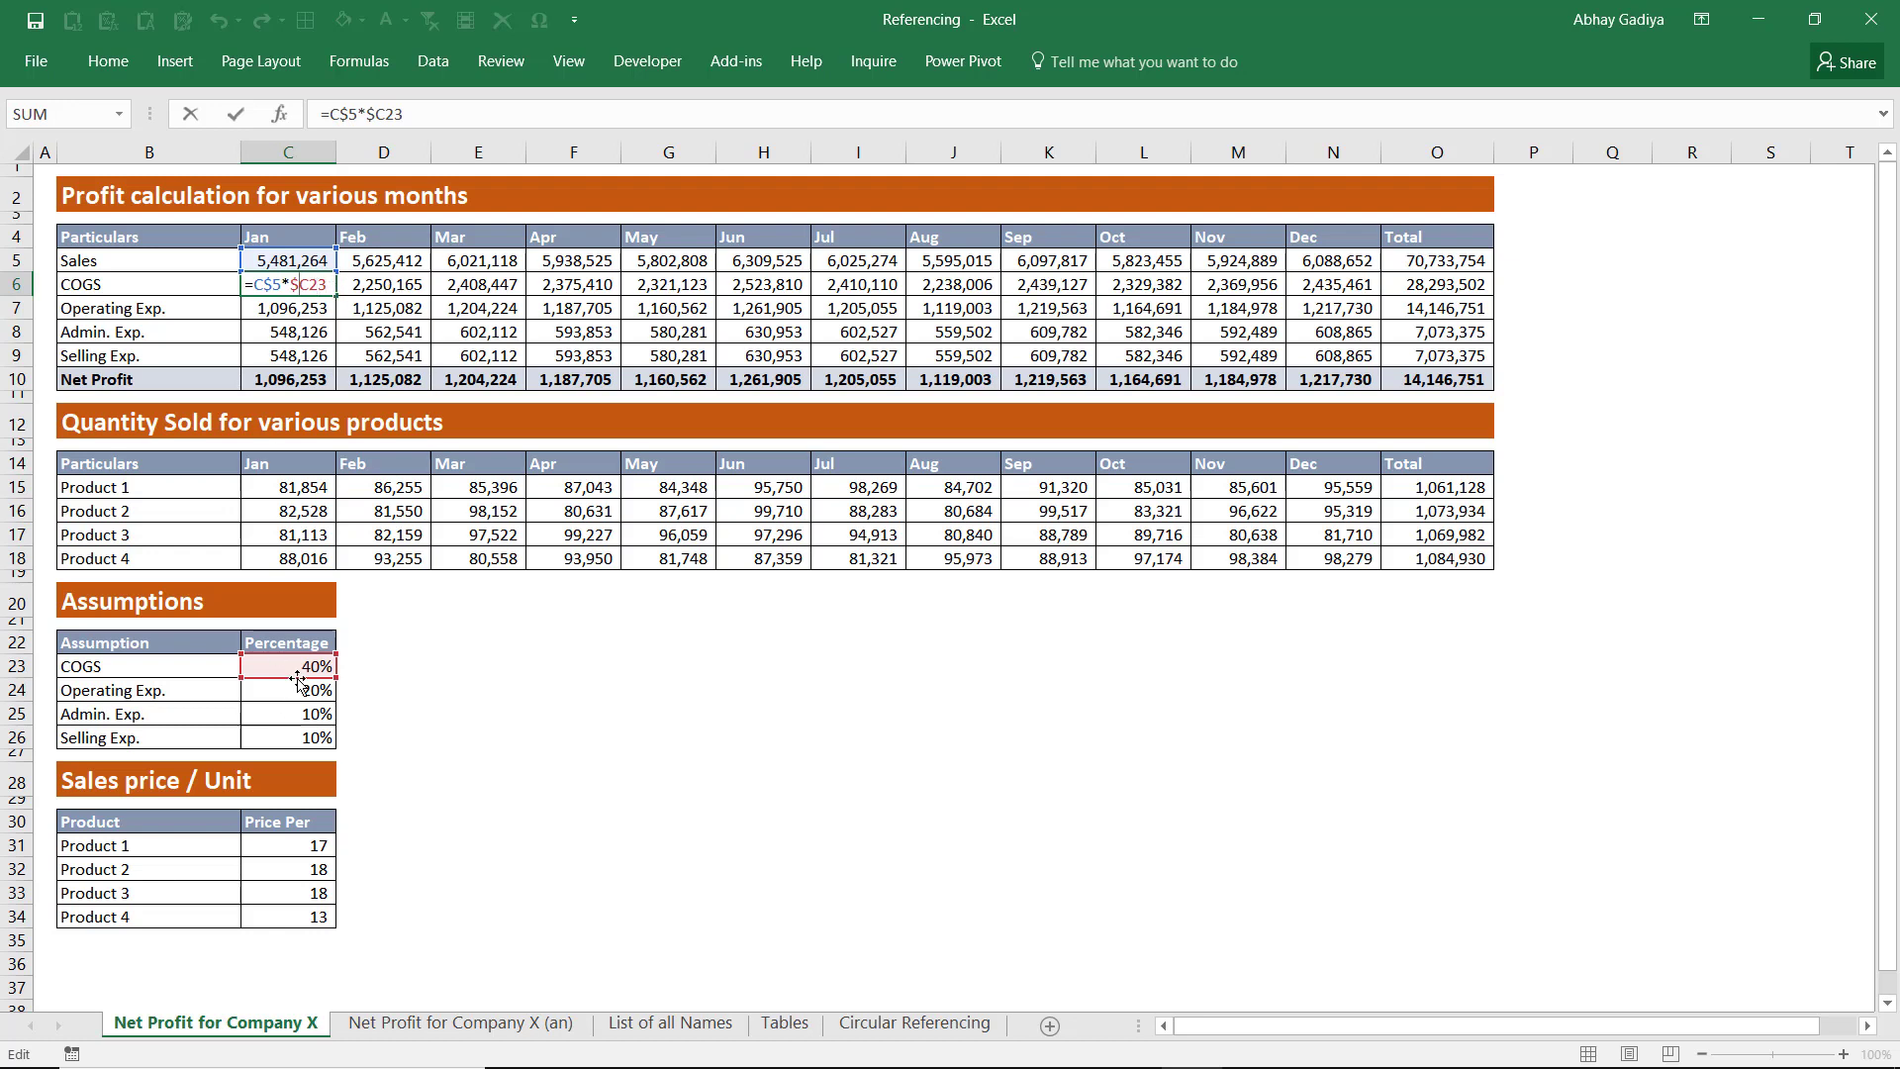
key(Return)
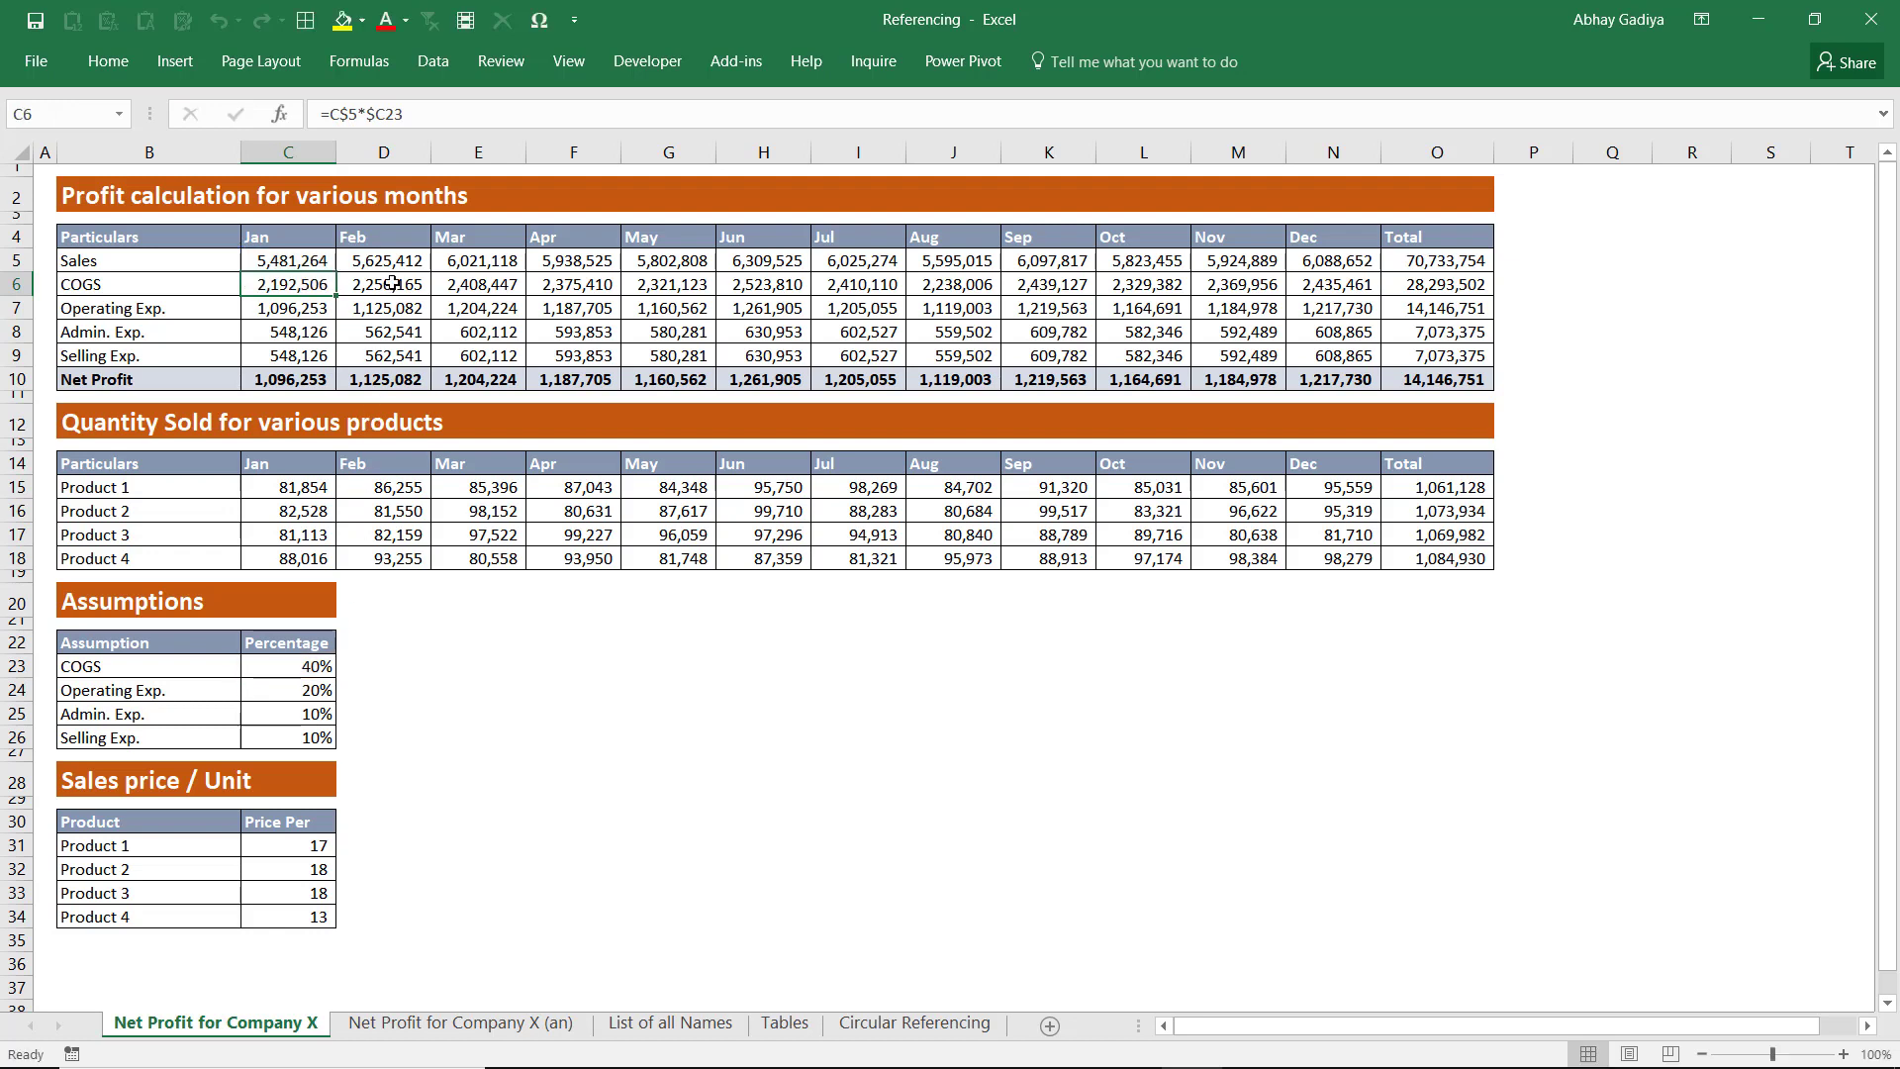
Step: Examine the cell references in the February COGS formula in D6
click(390, 290)
key(F2)
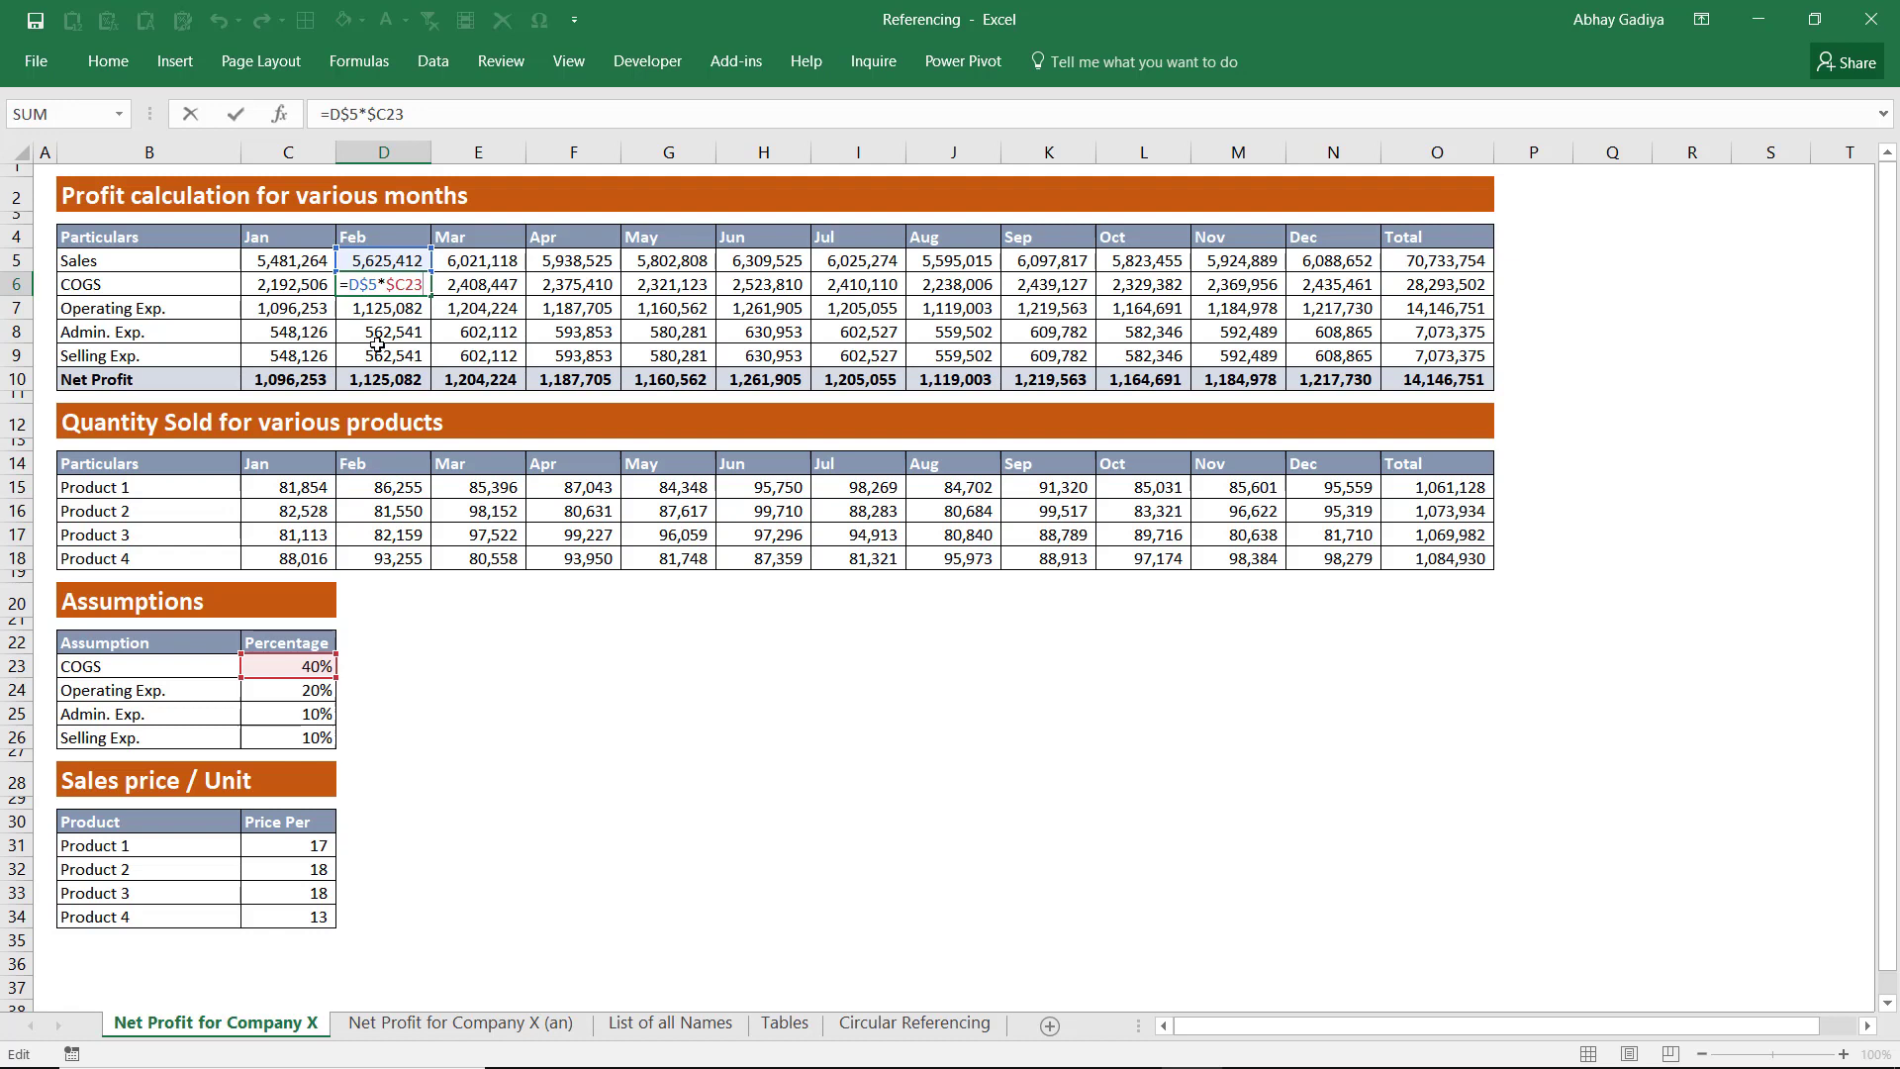
key(ctrl+Return)
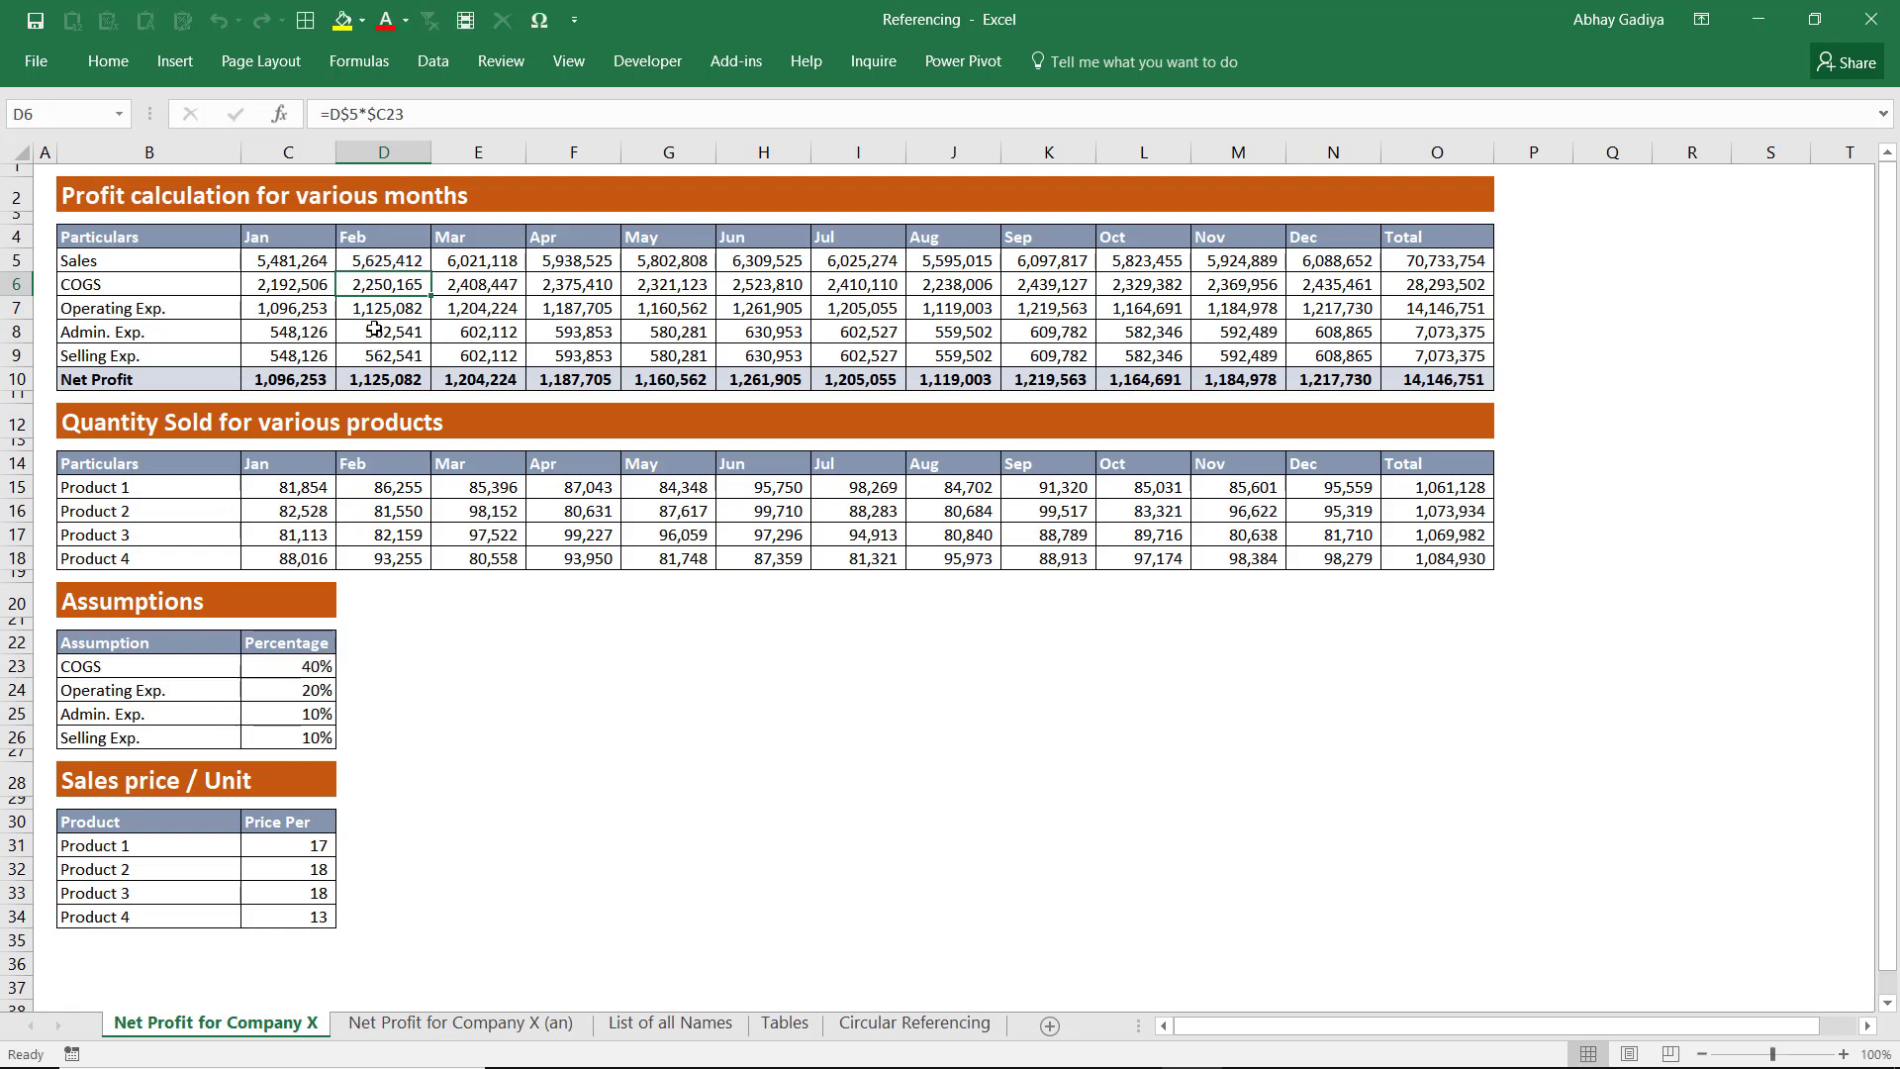
Step: Enter two different sample first names in the empty cells H22 and I22
click(768, 644)
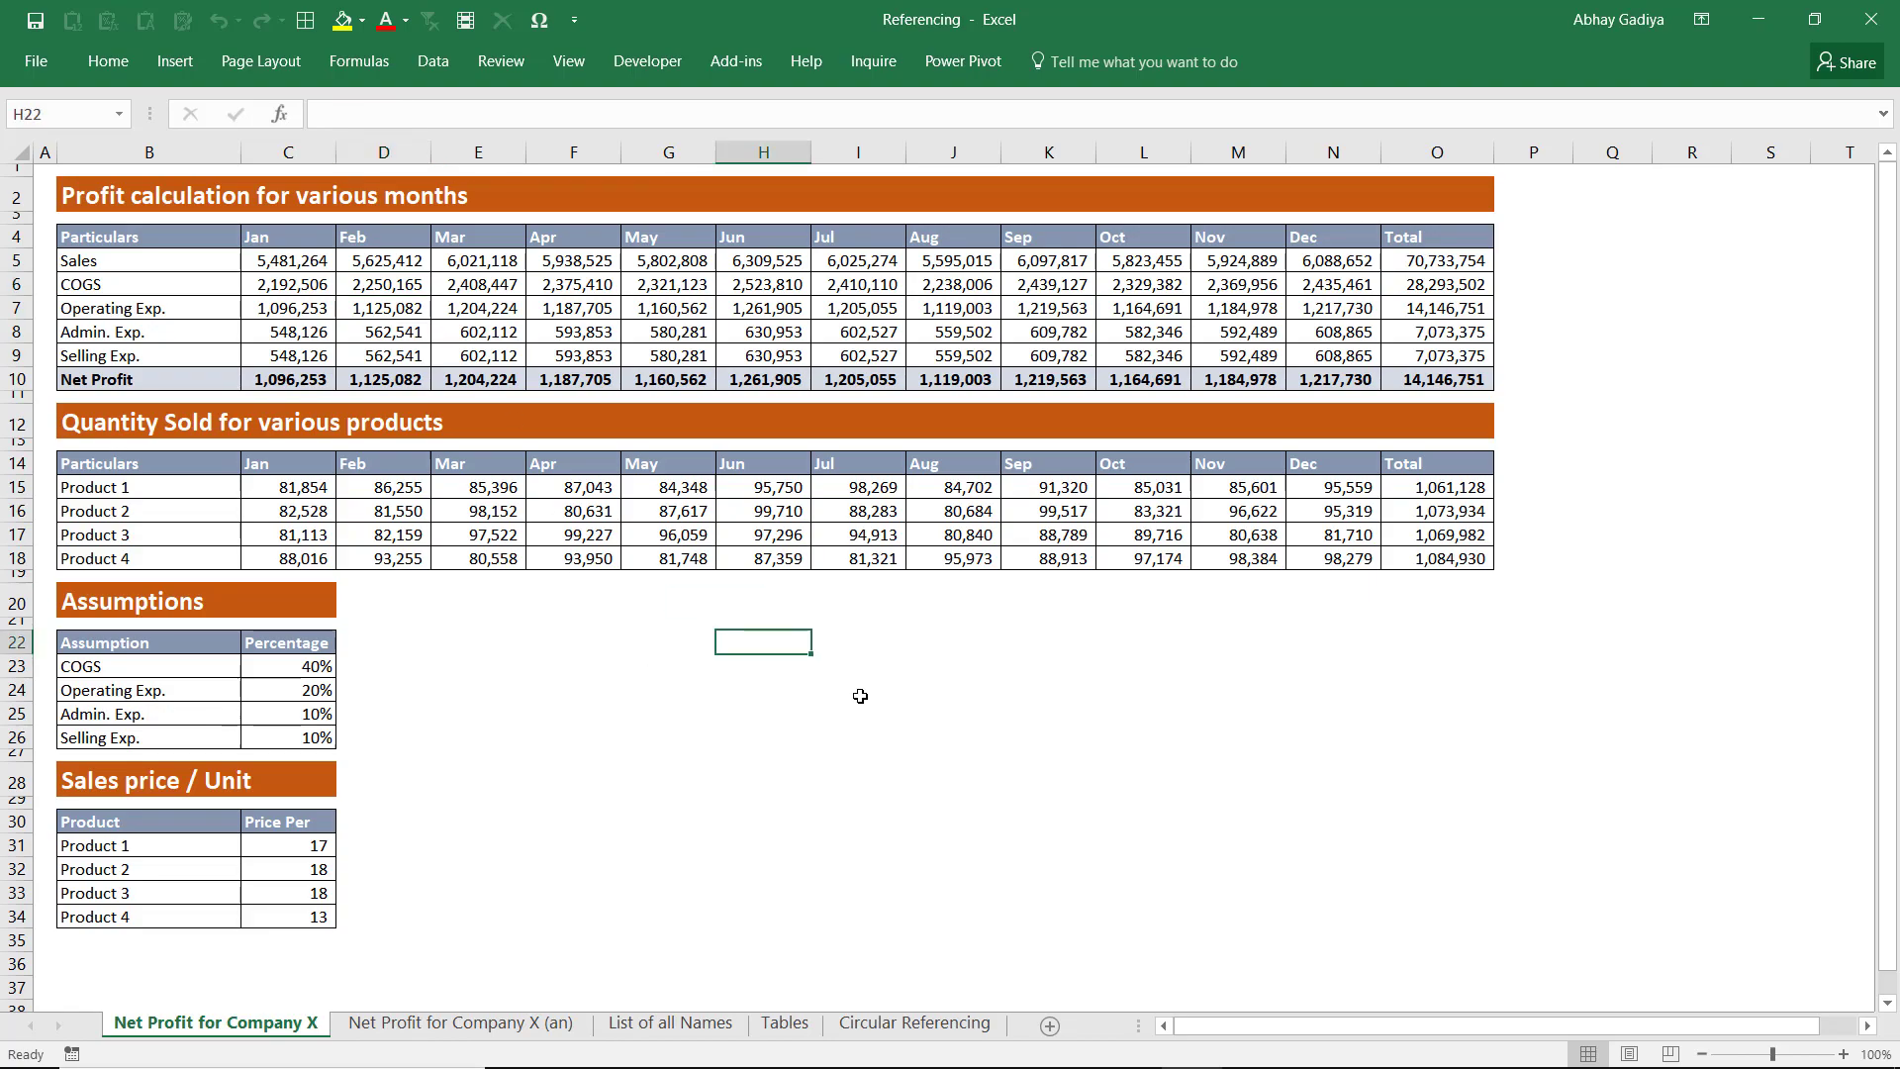
text(Abhay)
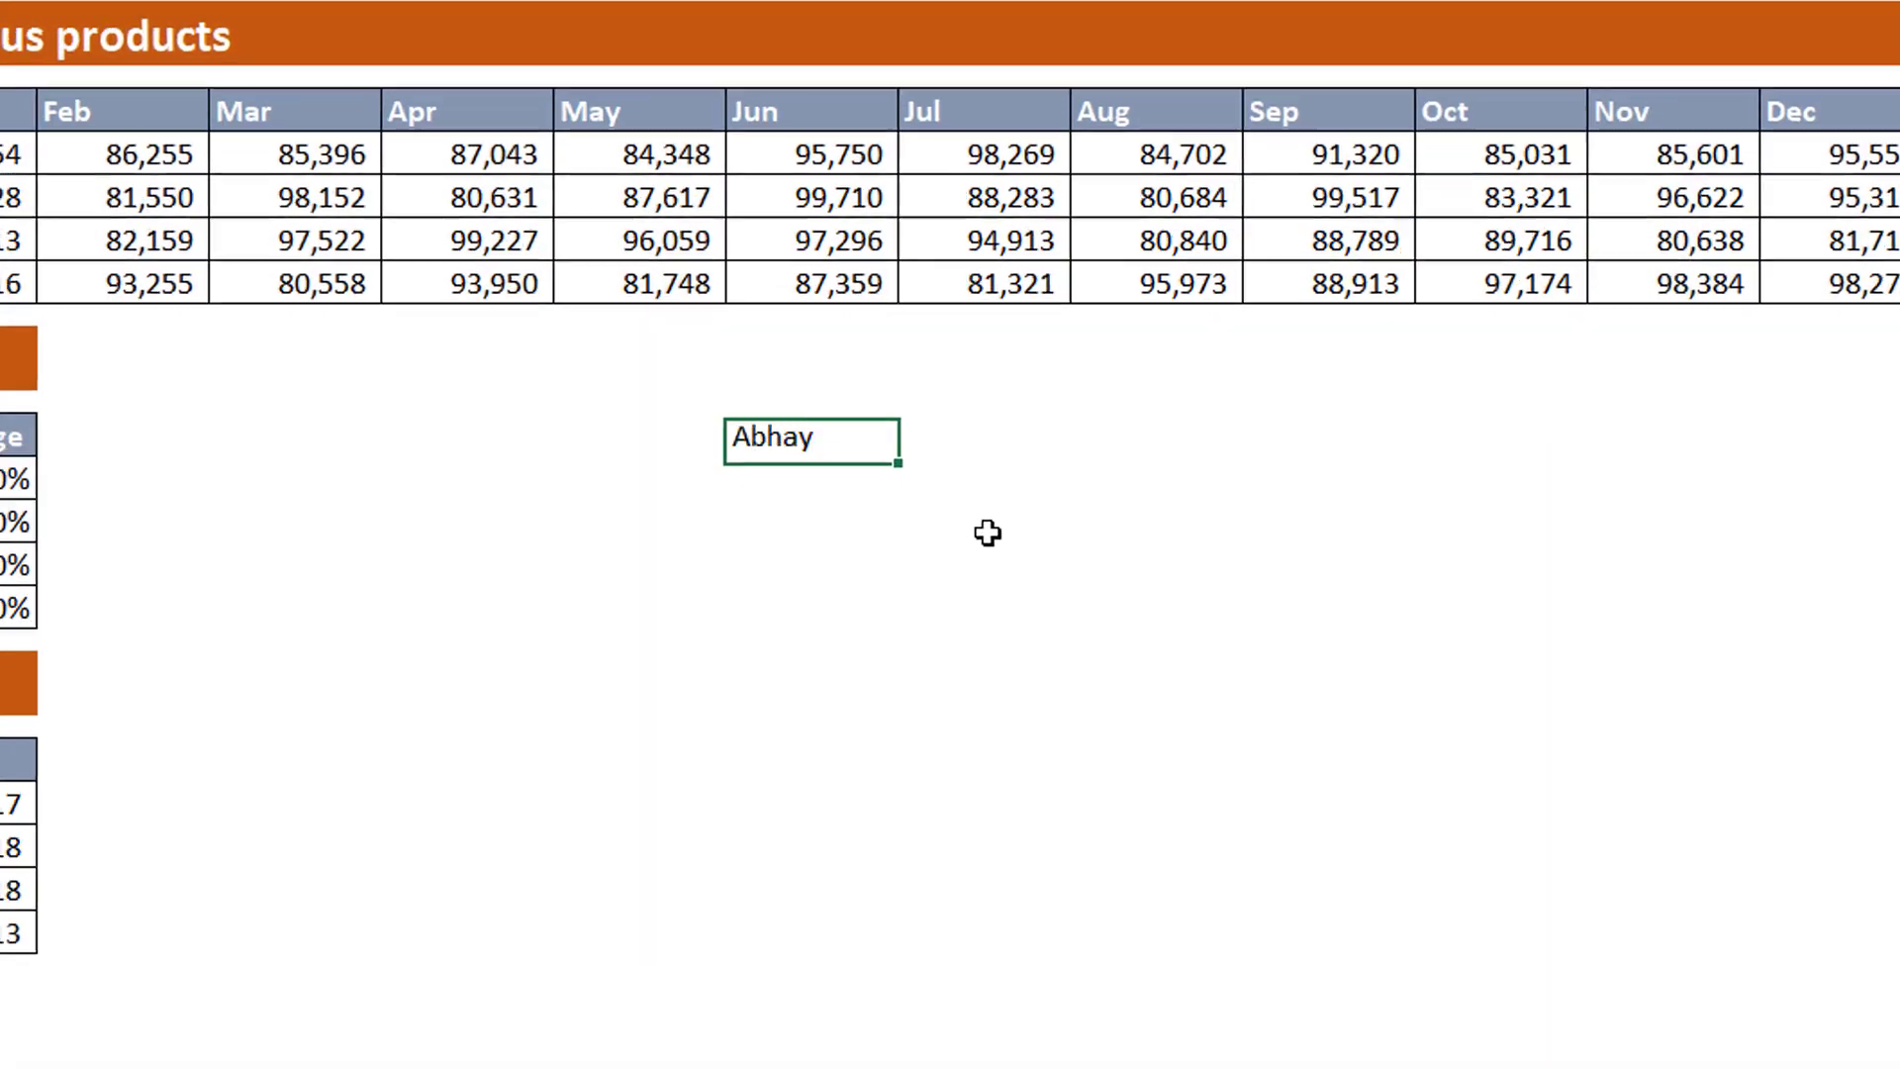
key(Tab)
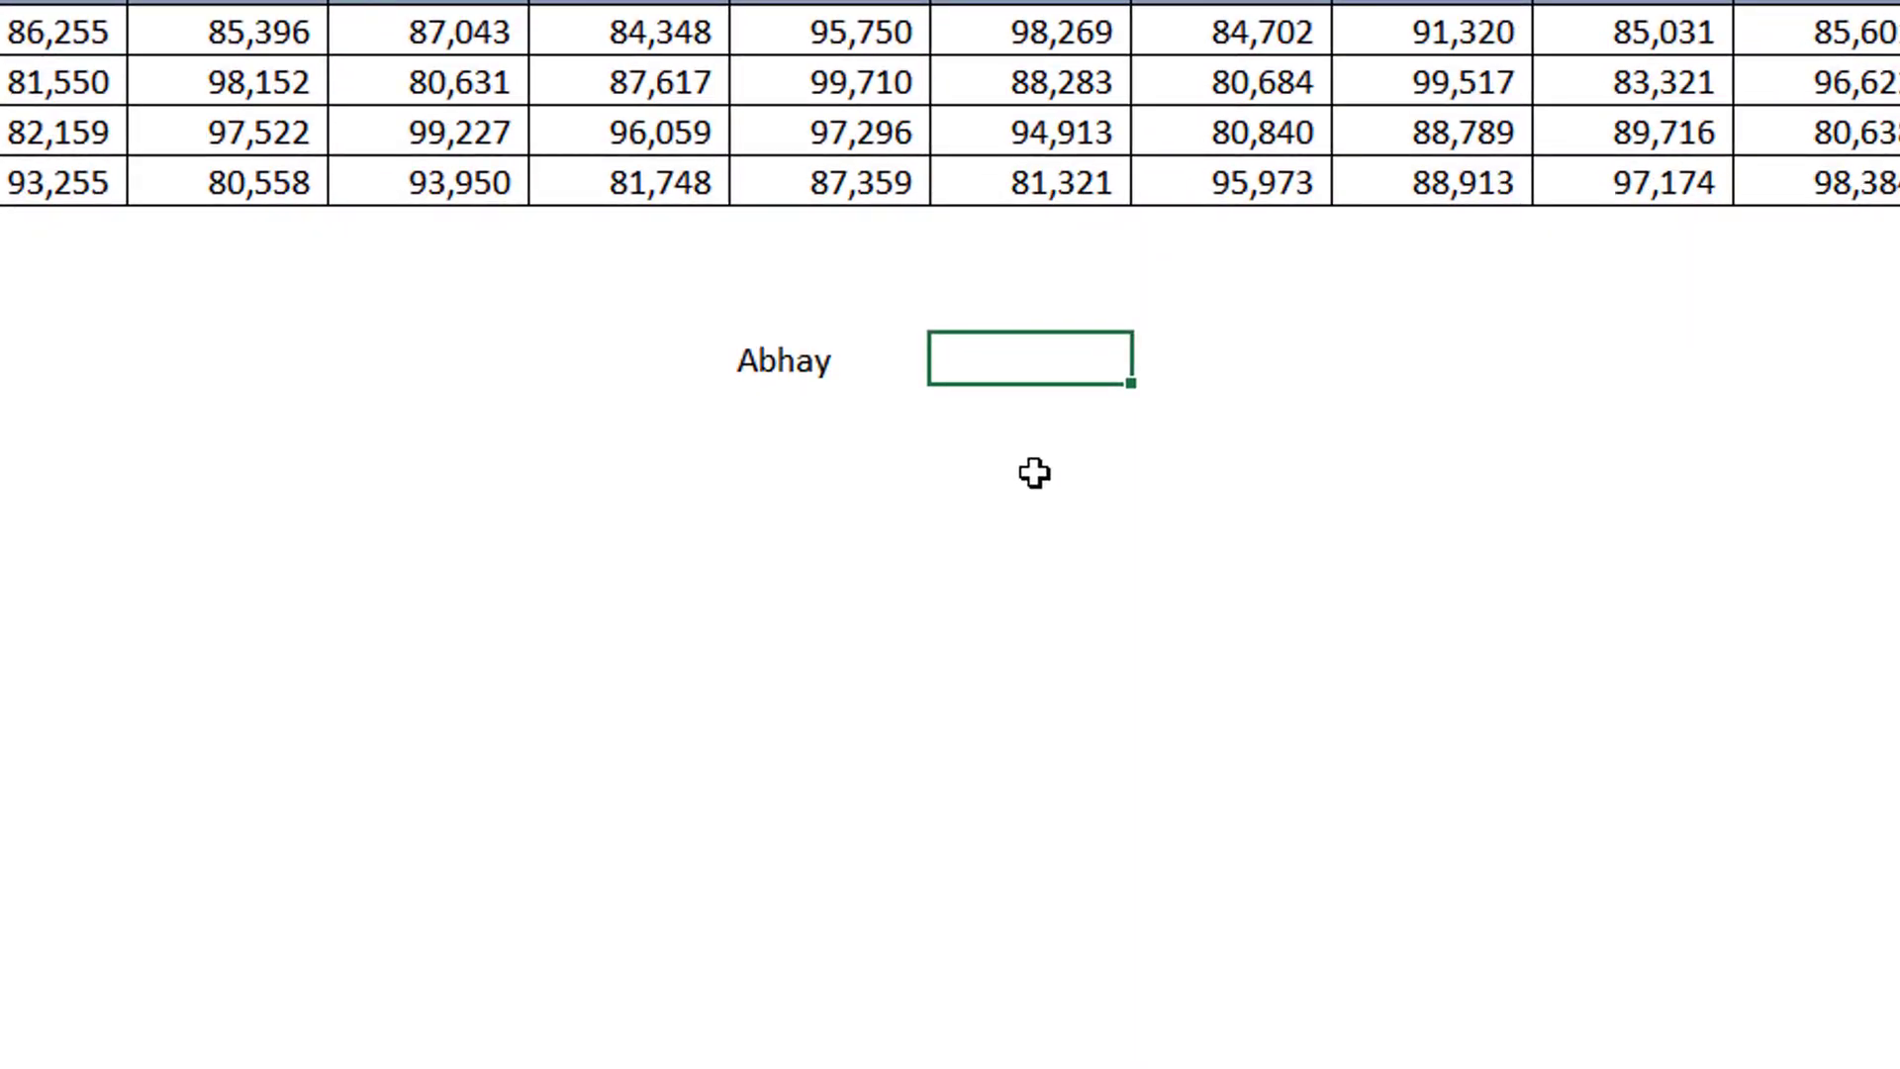
text(Vijay)
key(Return)
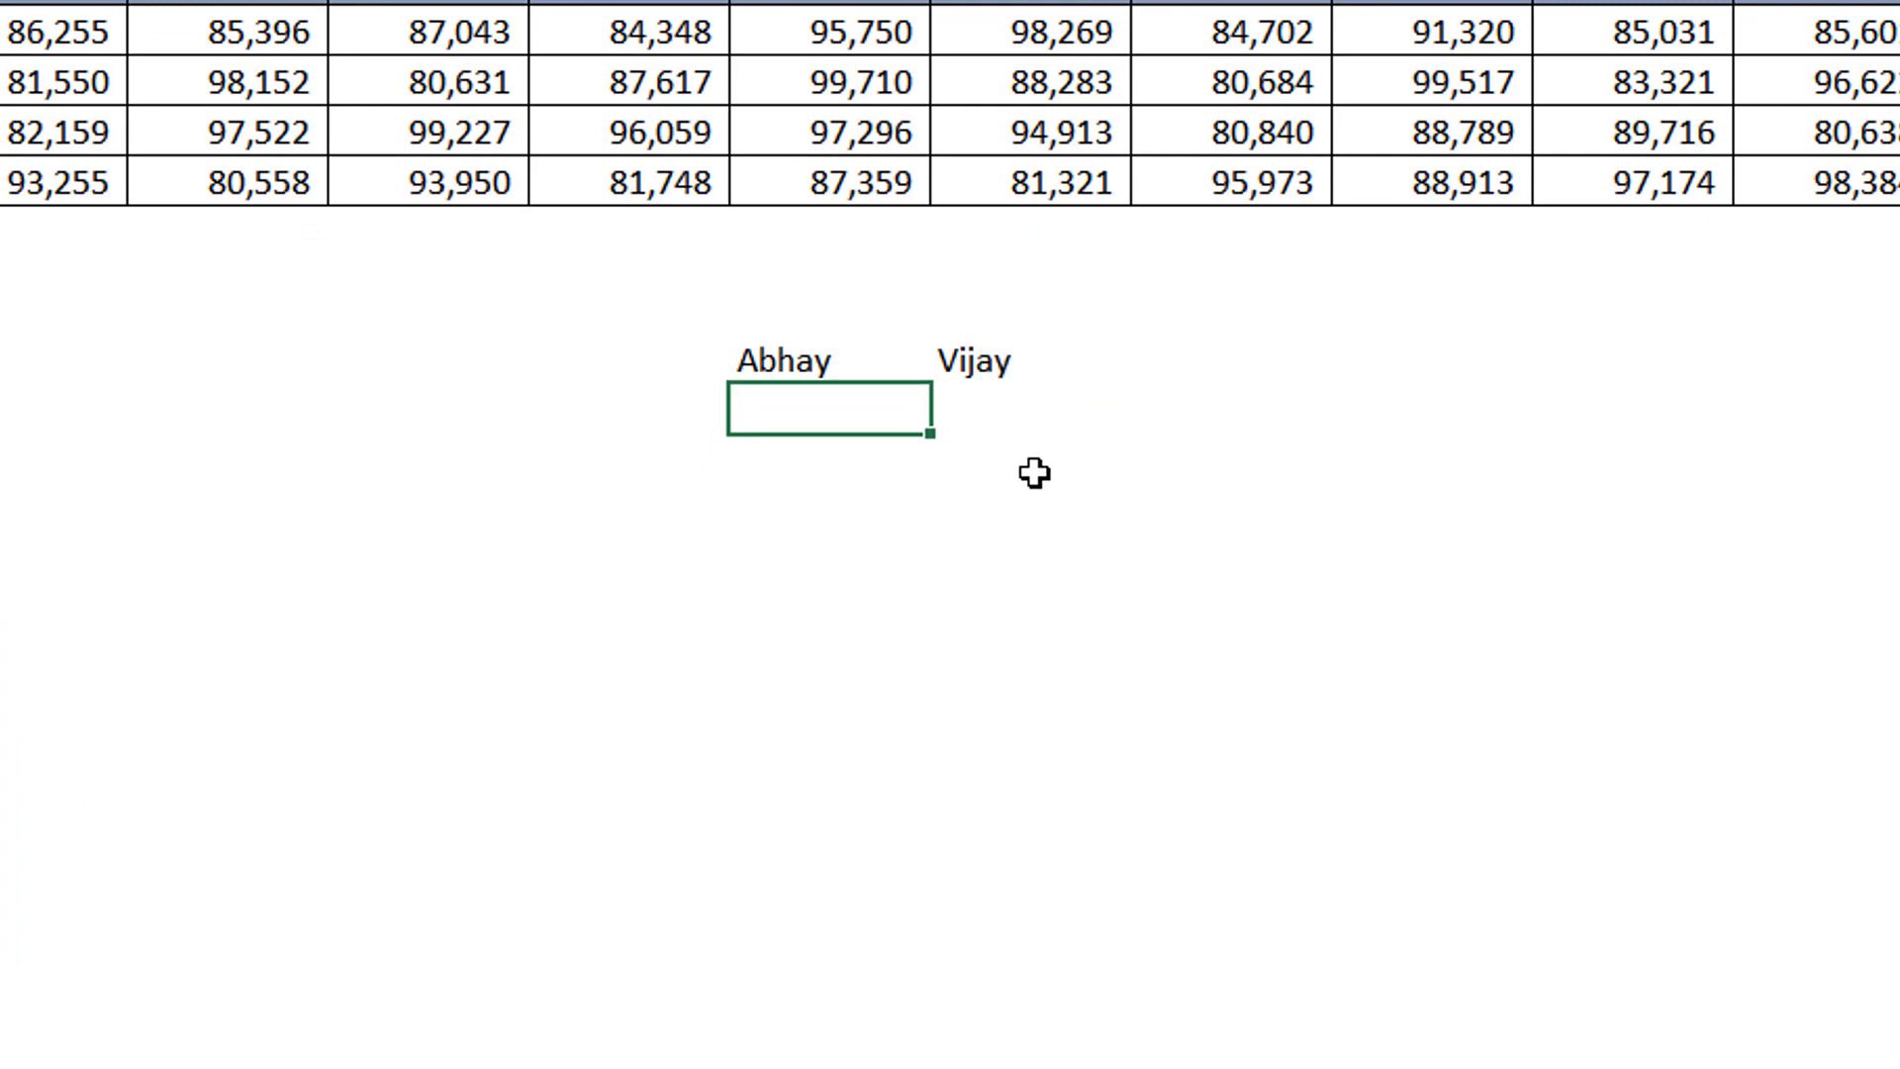
Step: Enter the relative formula =H22 in H23 and copy it to I23
text(=)
key(Up)
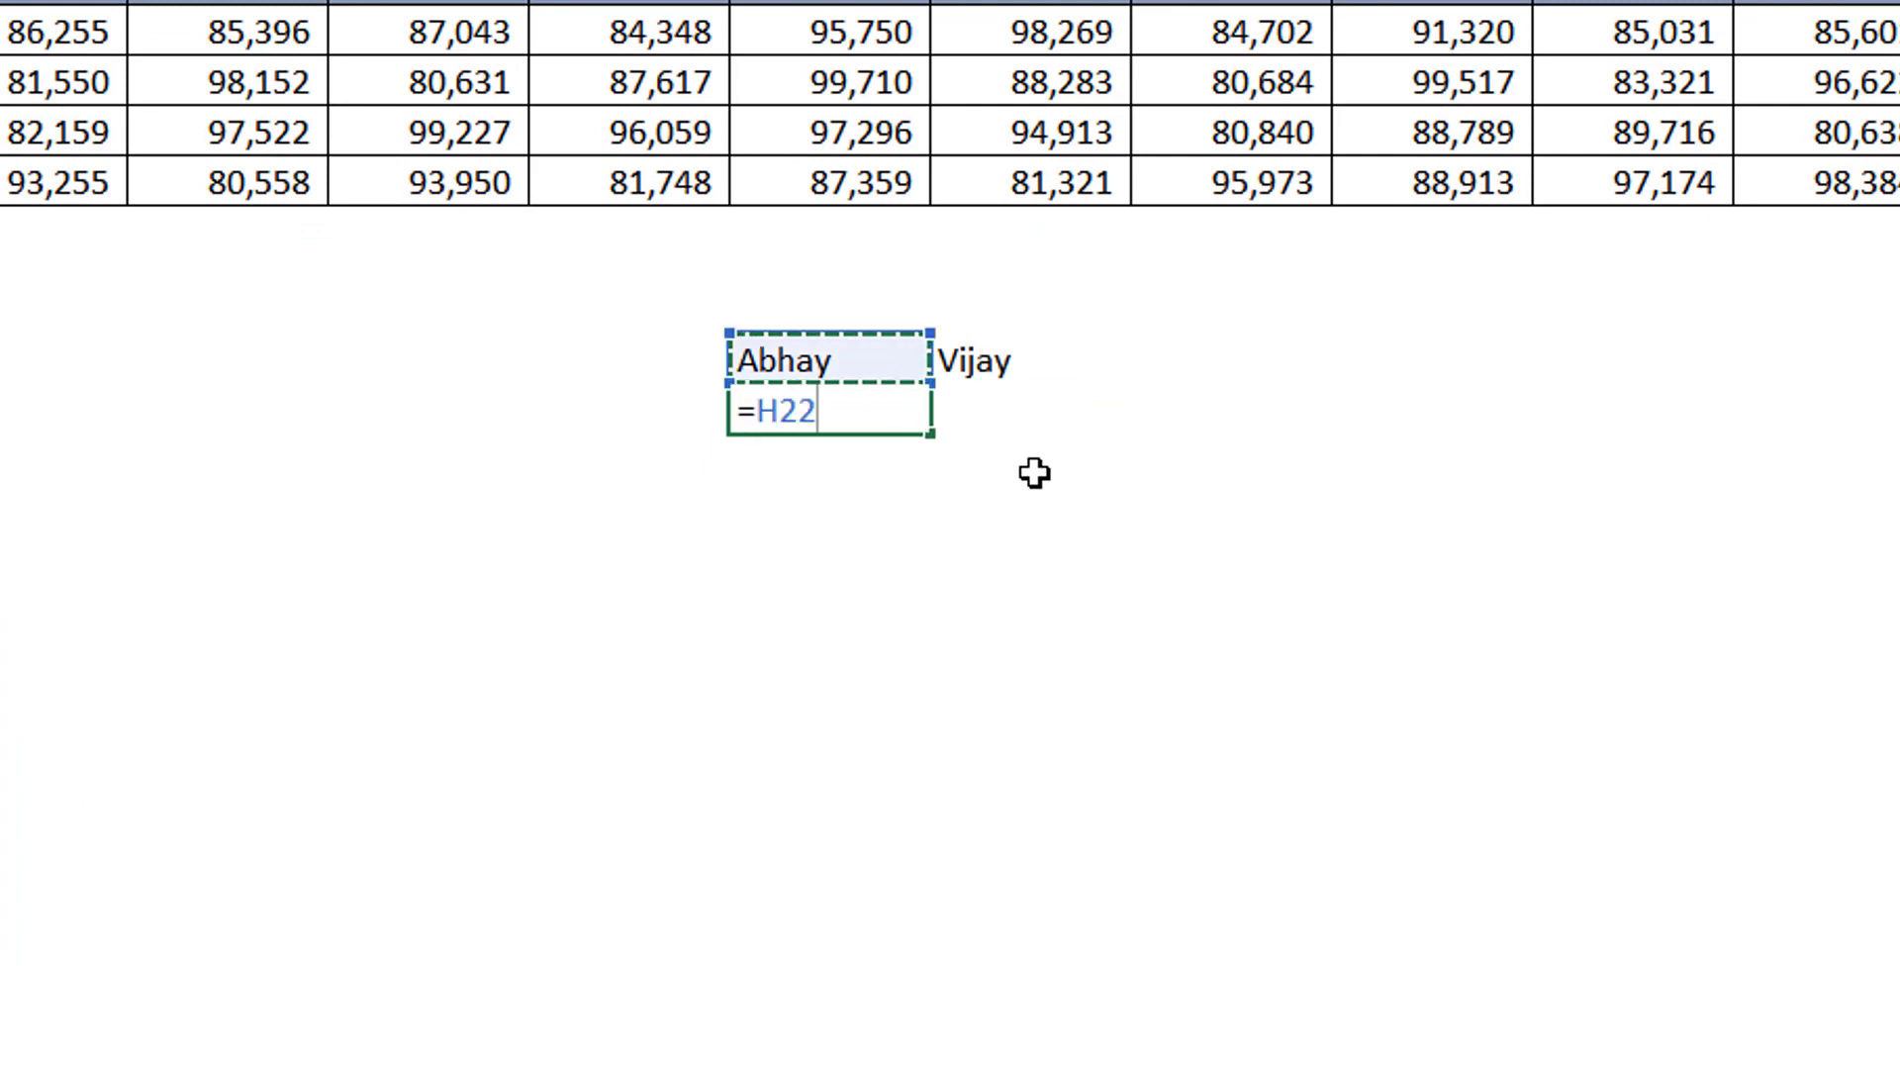
key(Return)
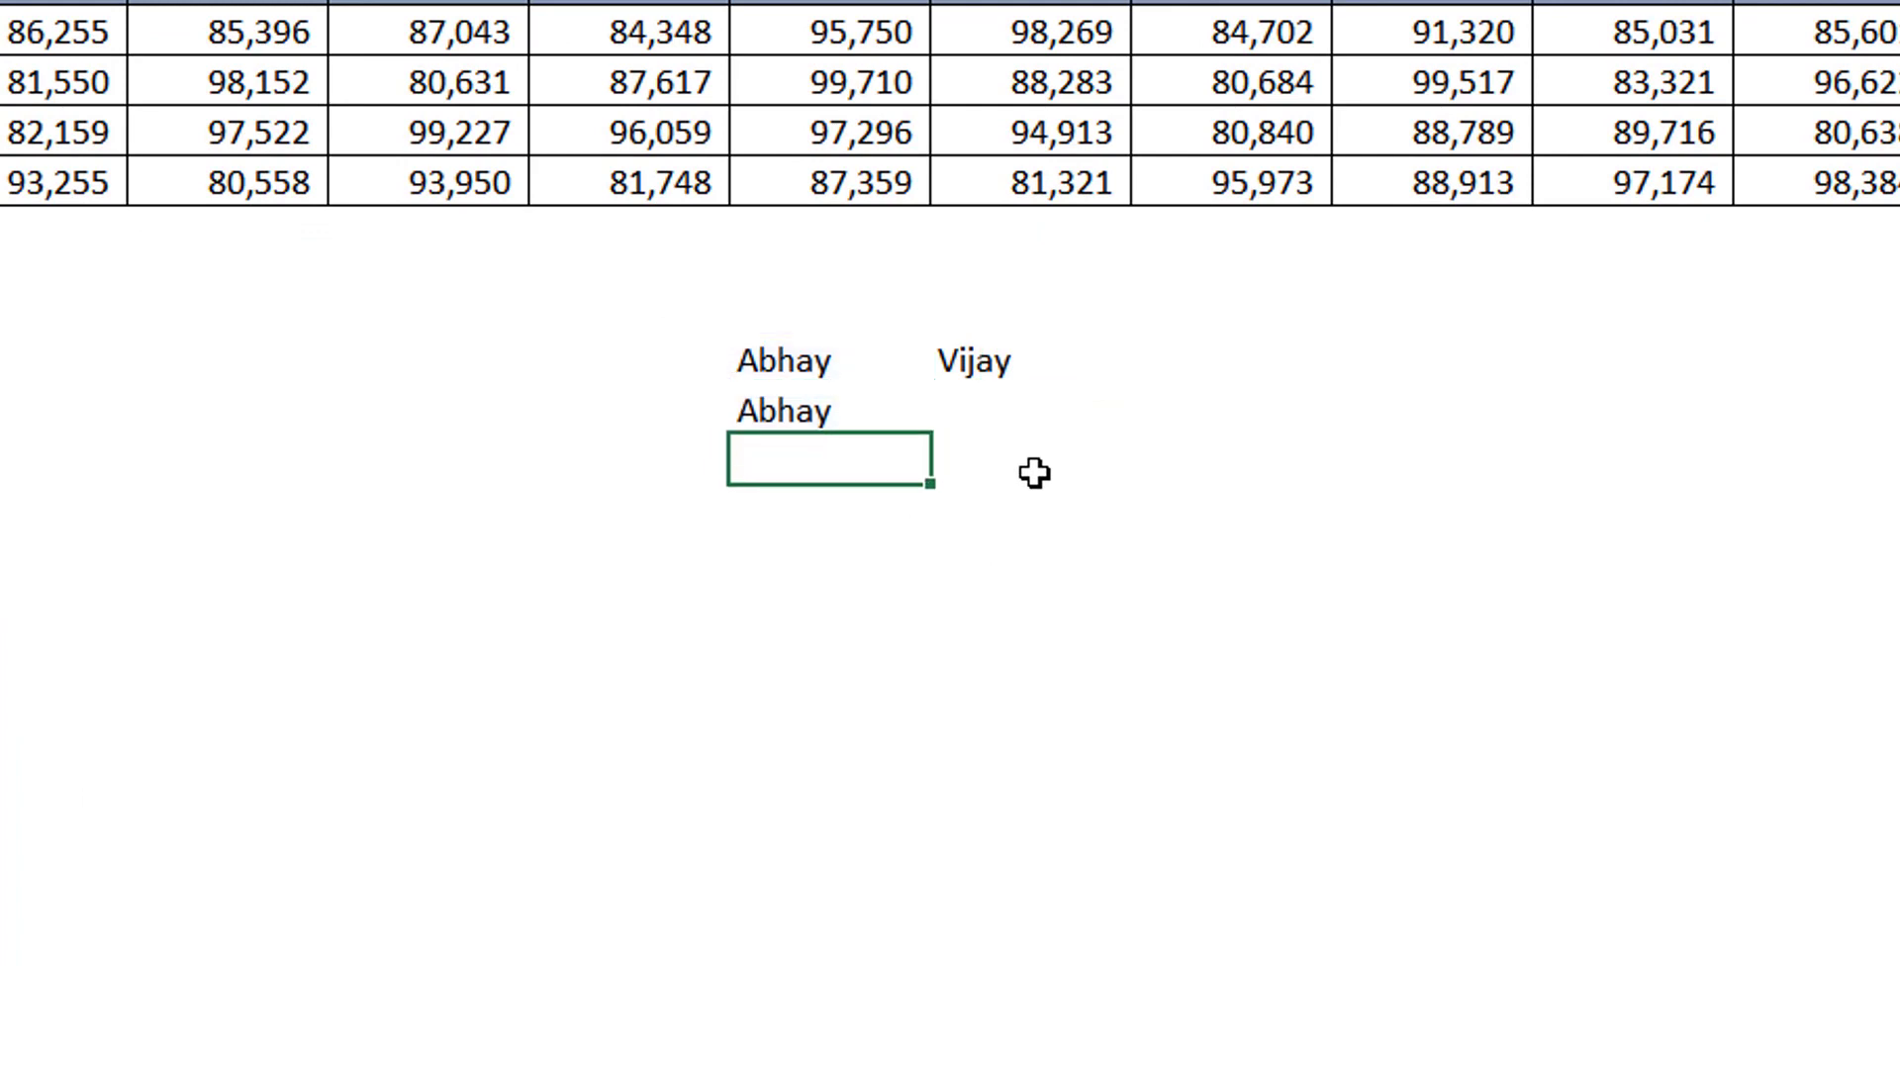
key(Up)
key(ctrl+c)
key(Right)
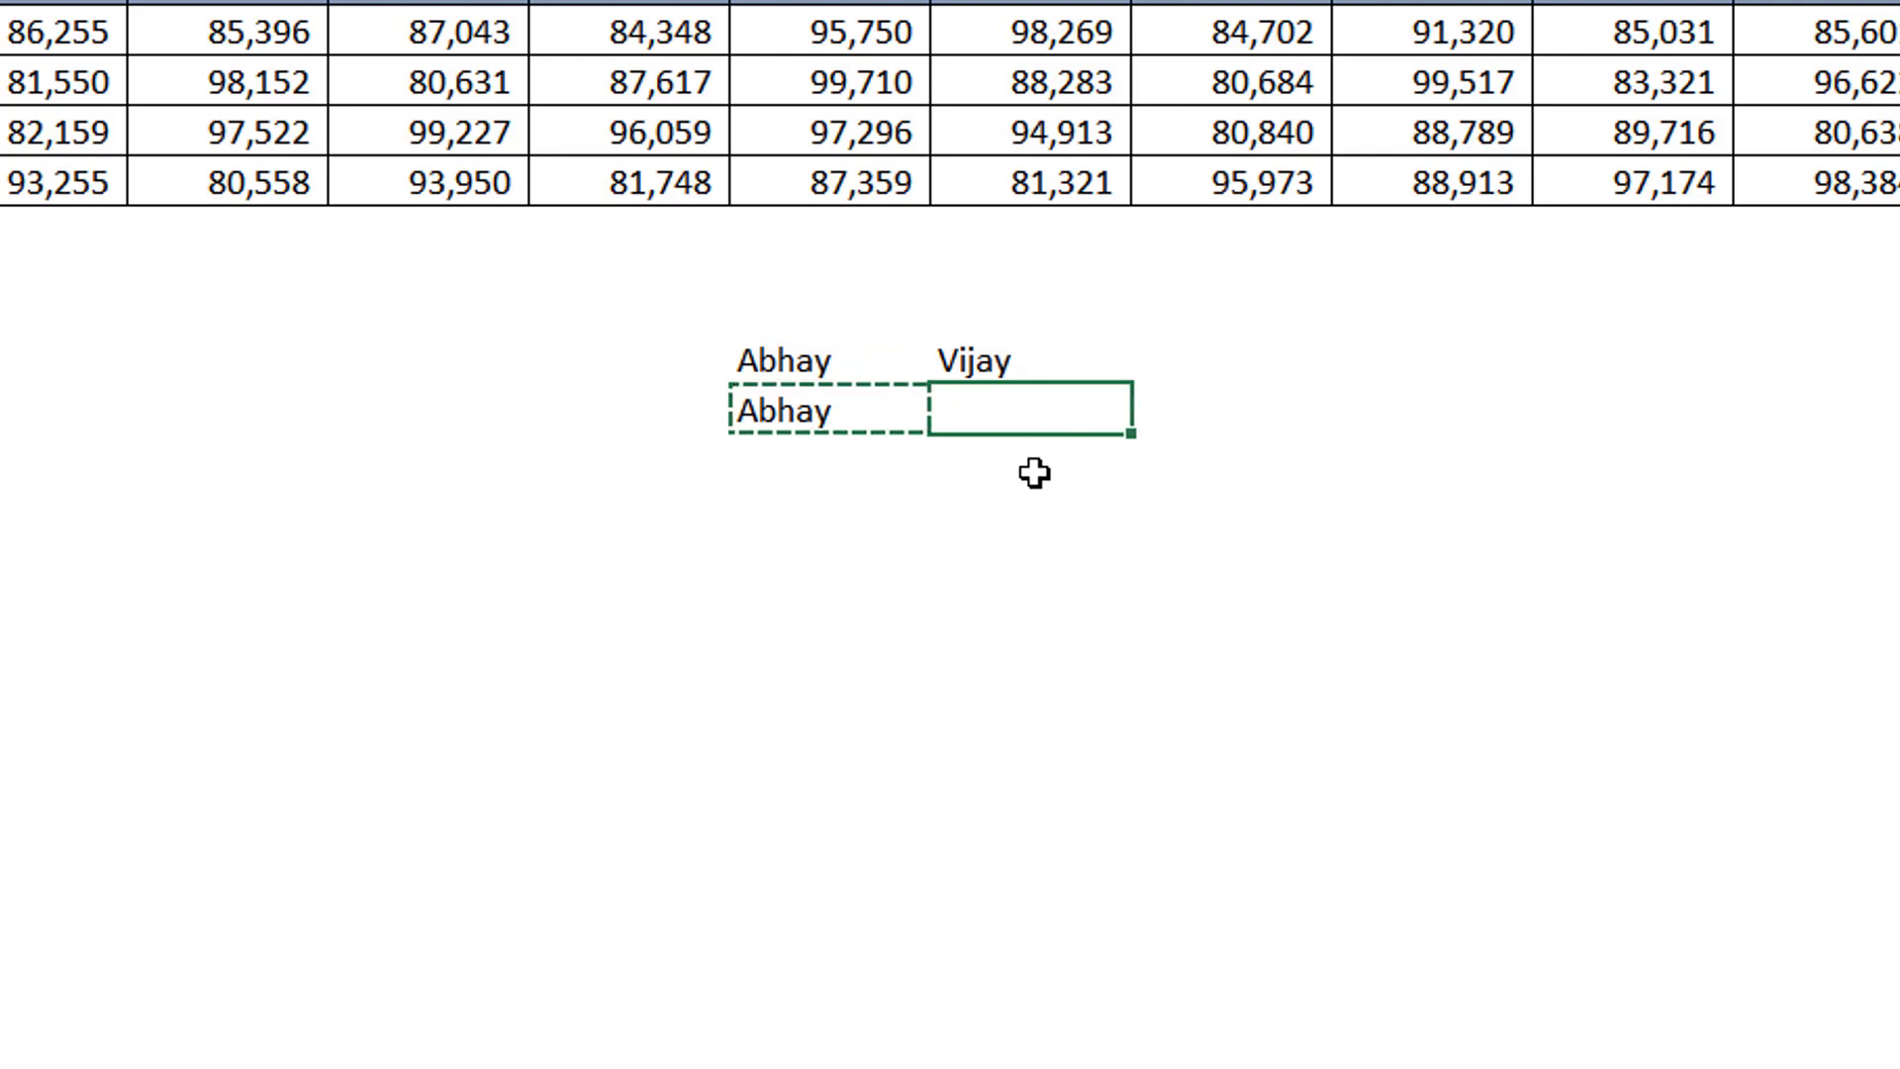
key(Return)
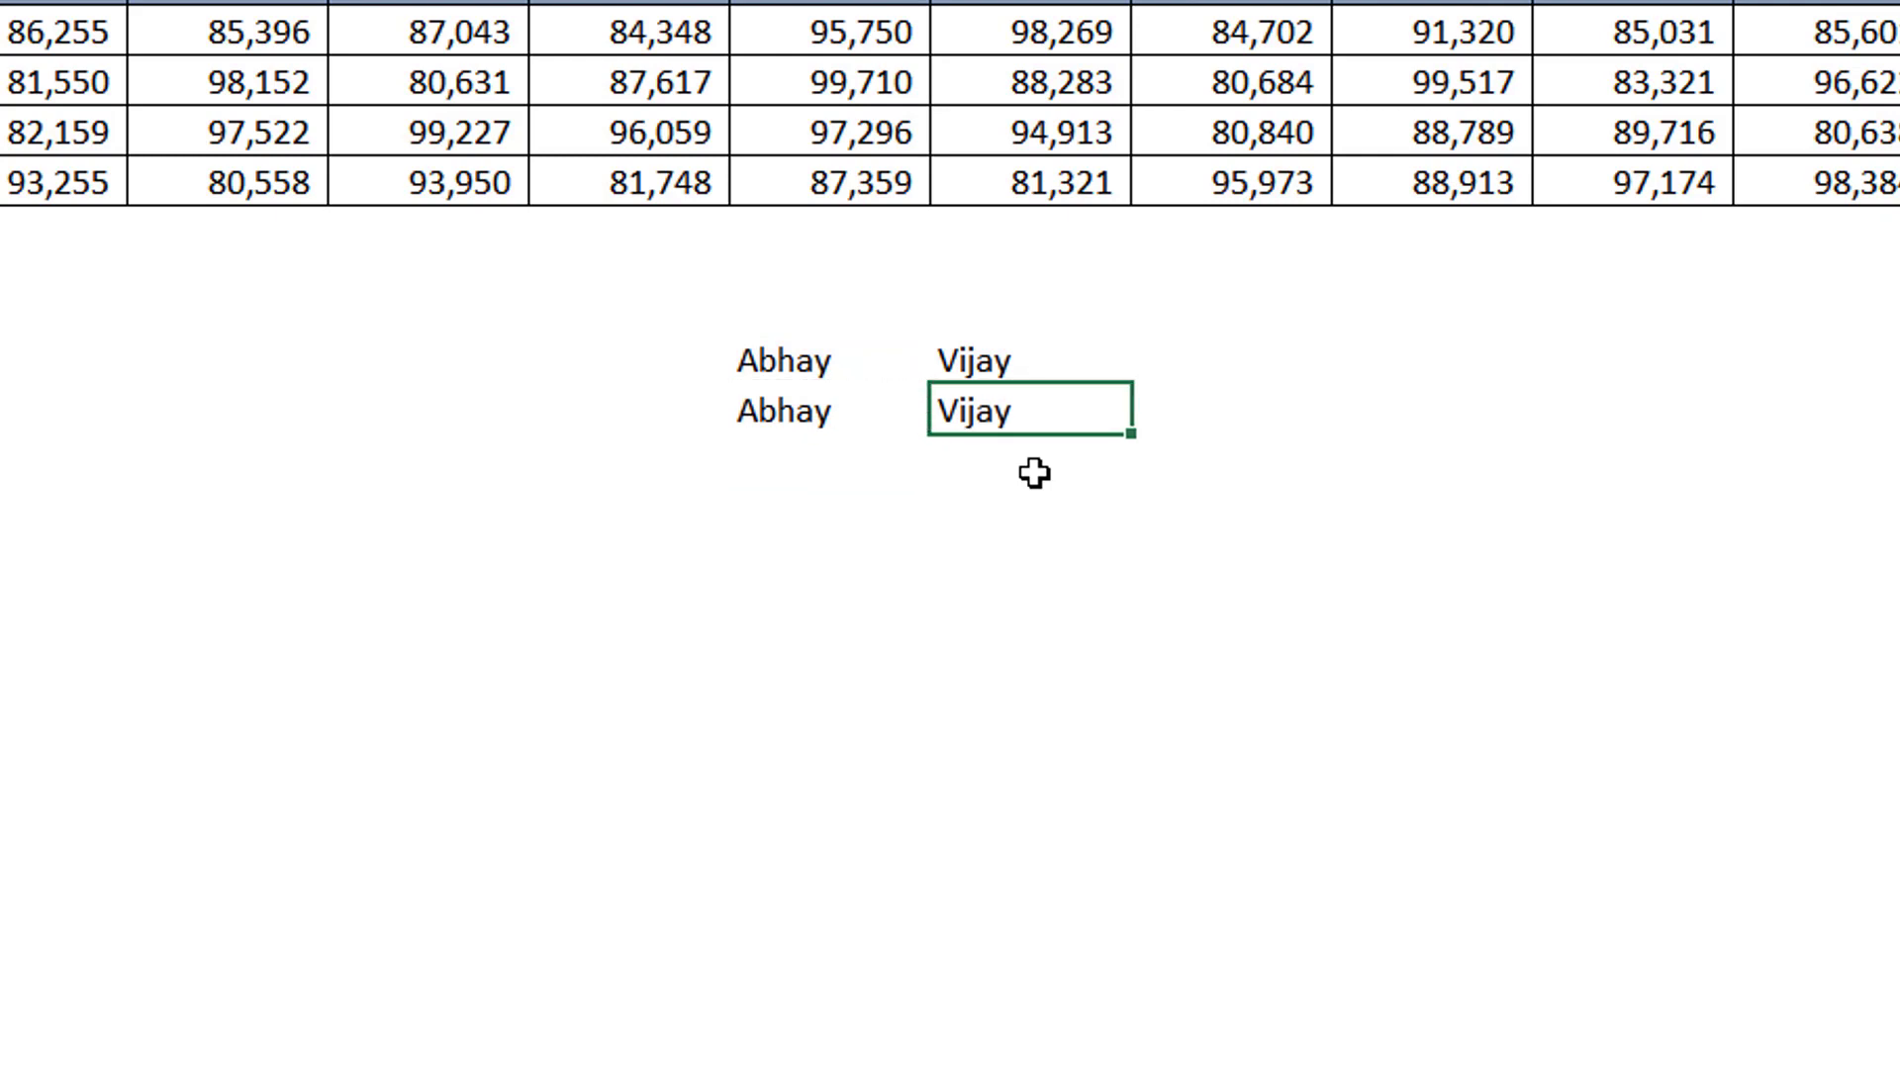
Step: Change H23 to the absolute reference =$H$22, copy it to I23, and check the copied formula
key(Left)
key(F2)
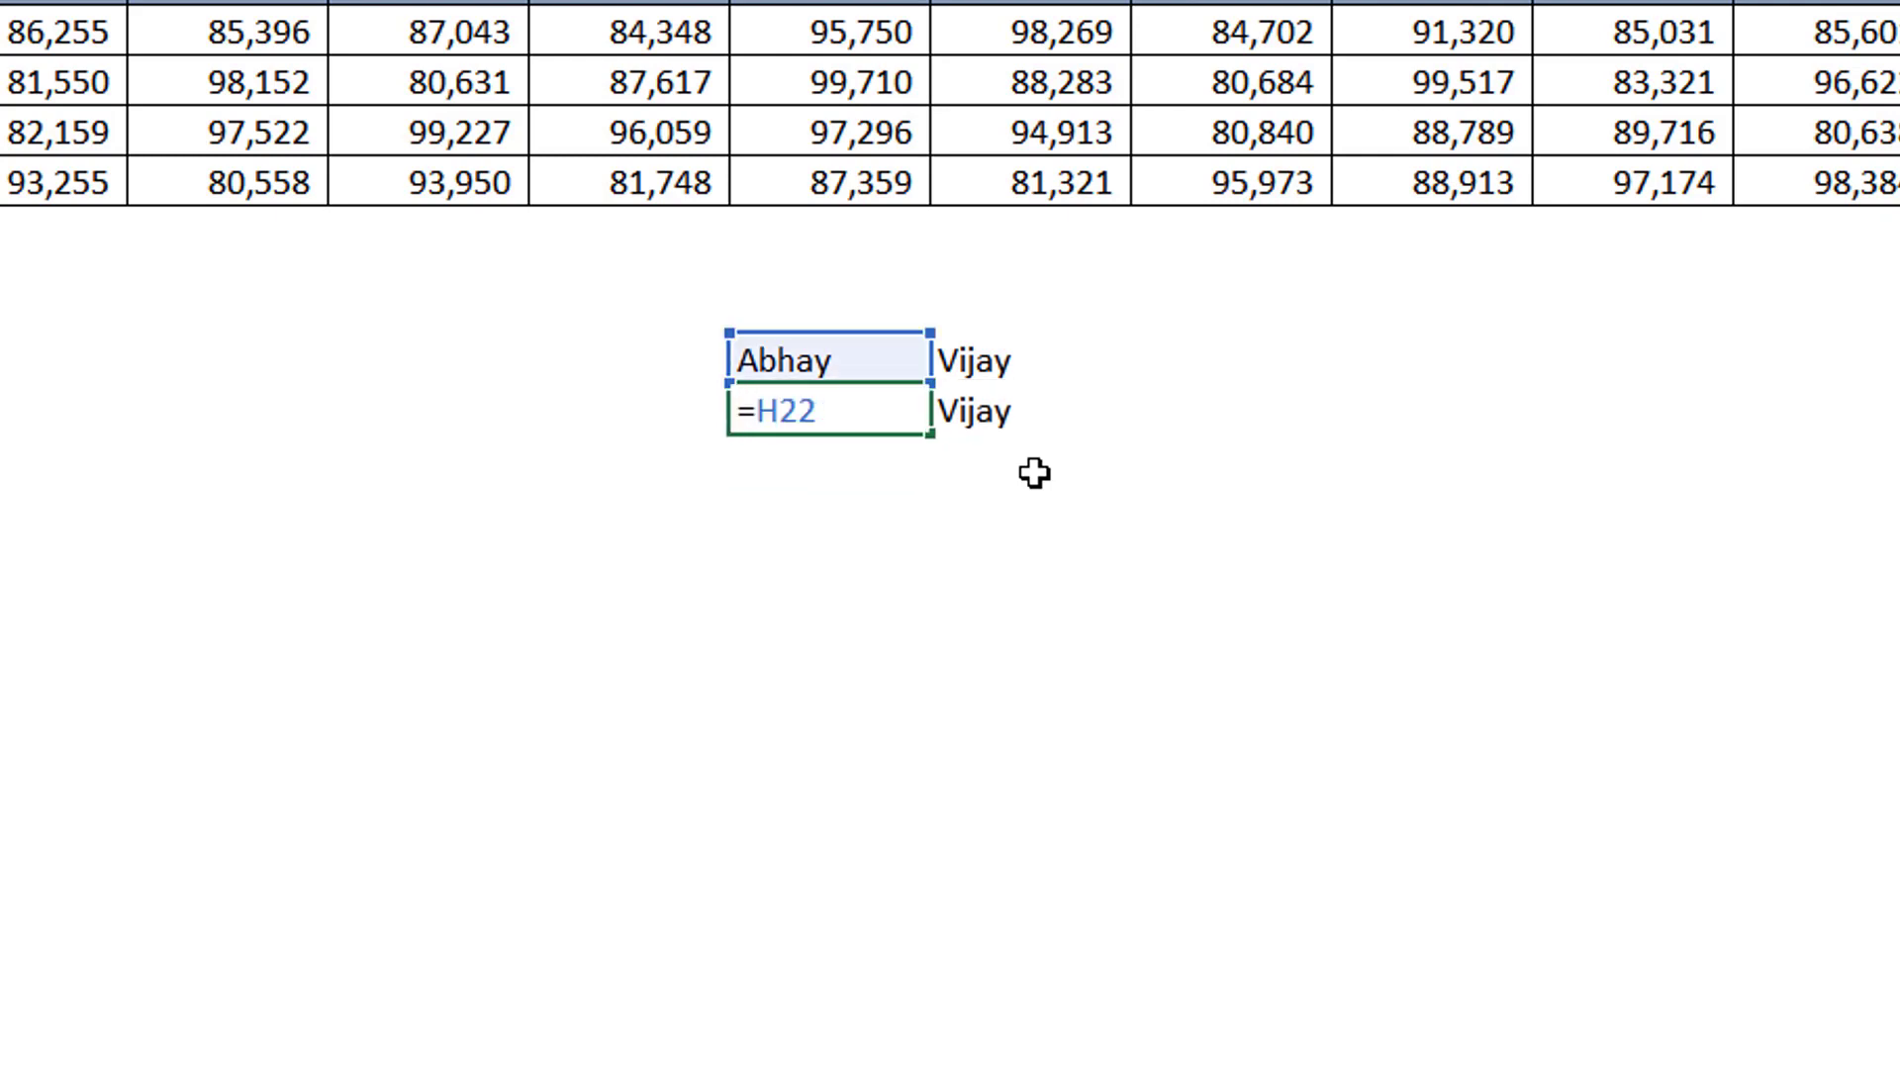
key(F4)
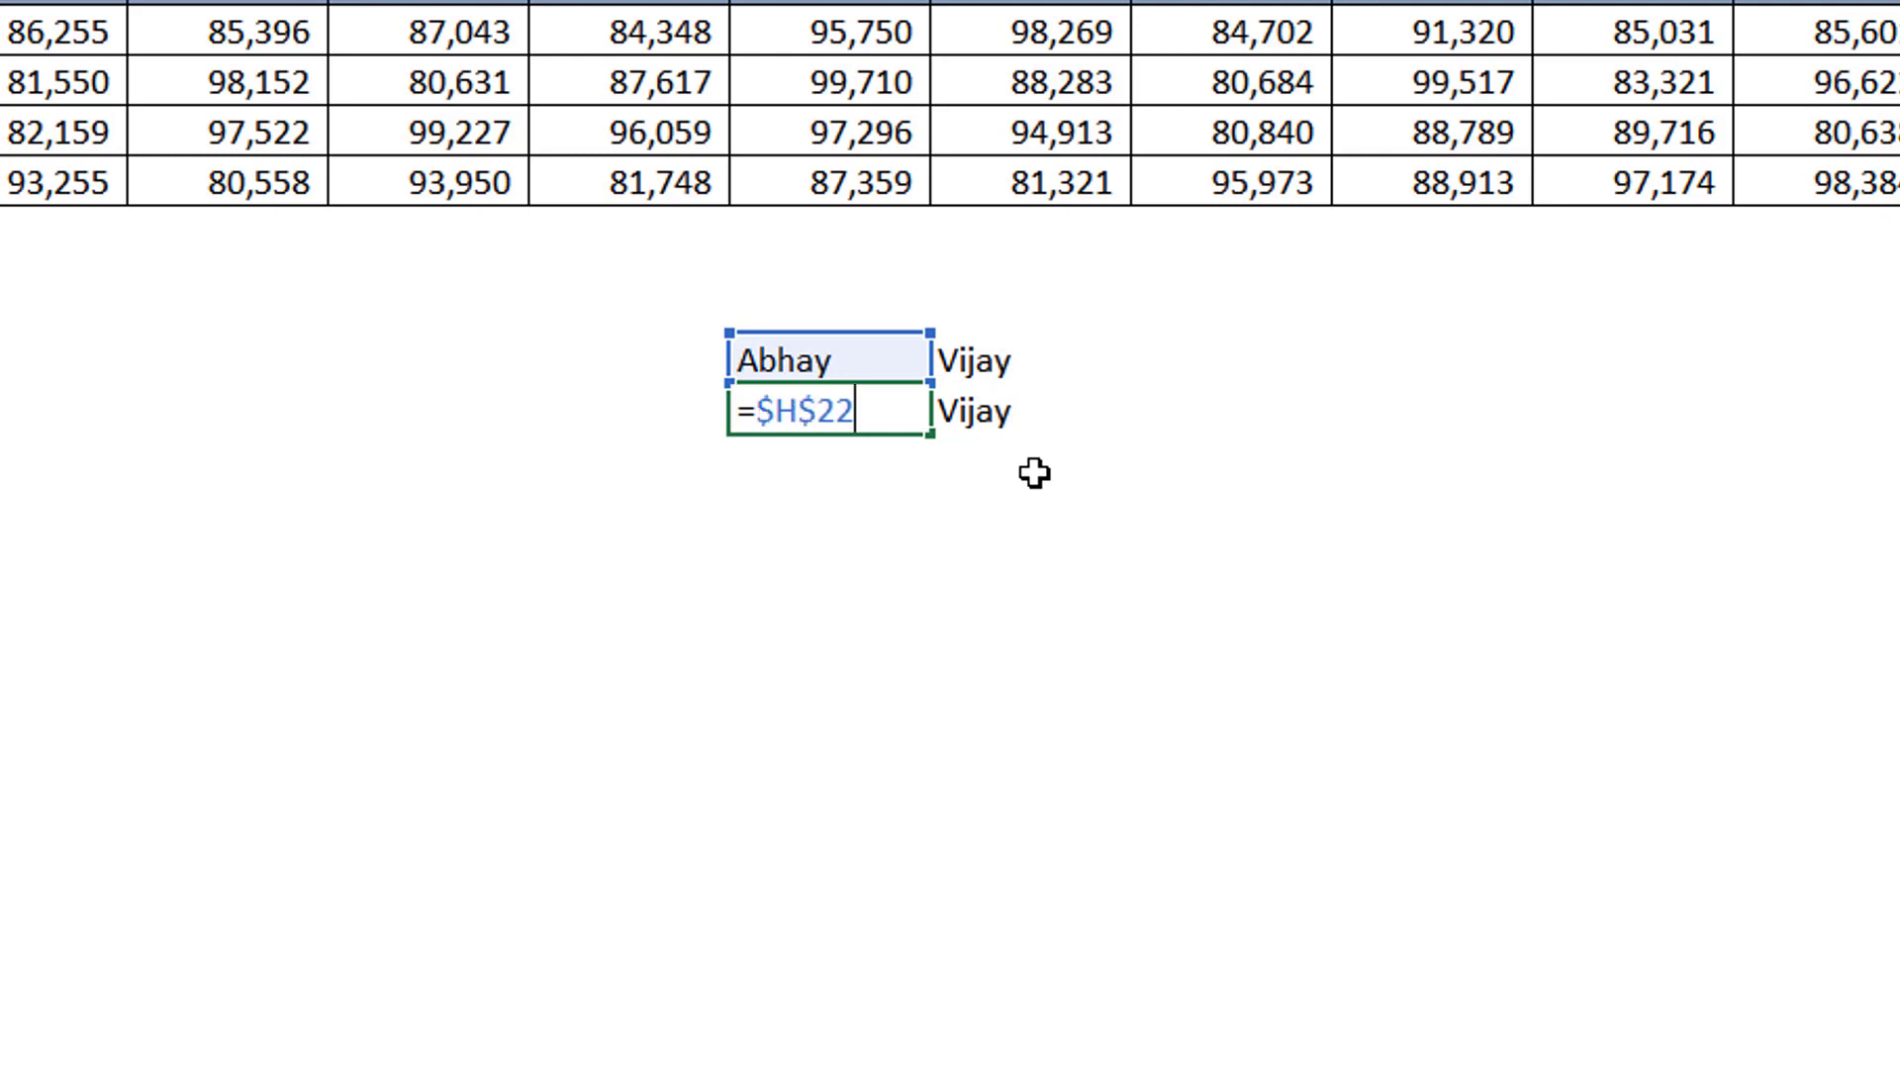
key(Return)
key(Up)
key(ctrl+c)
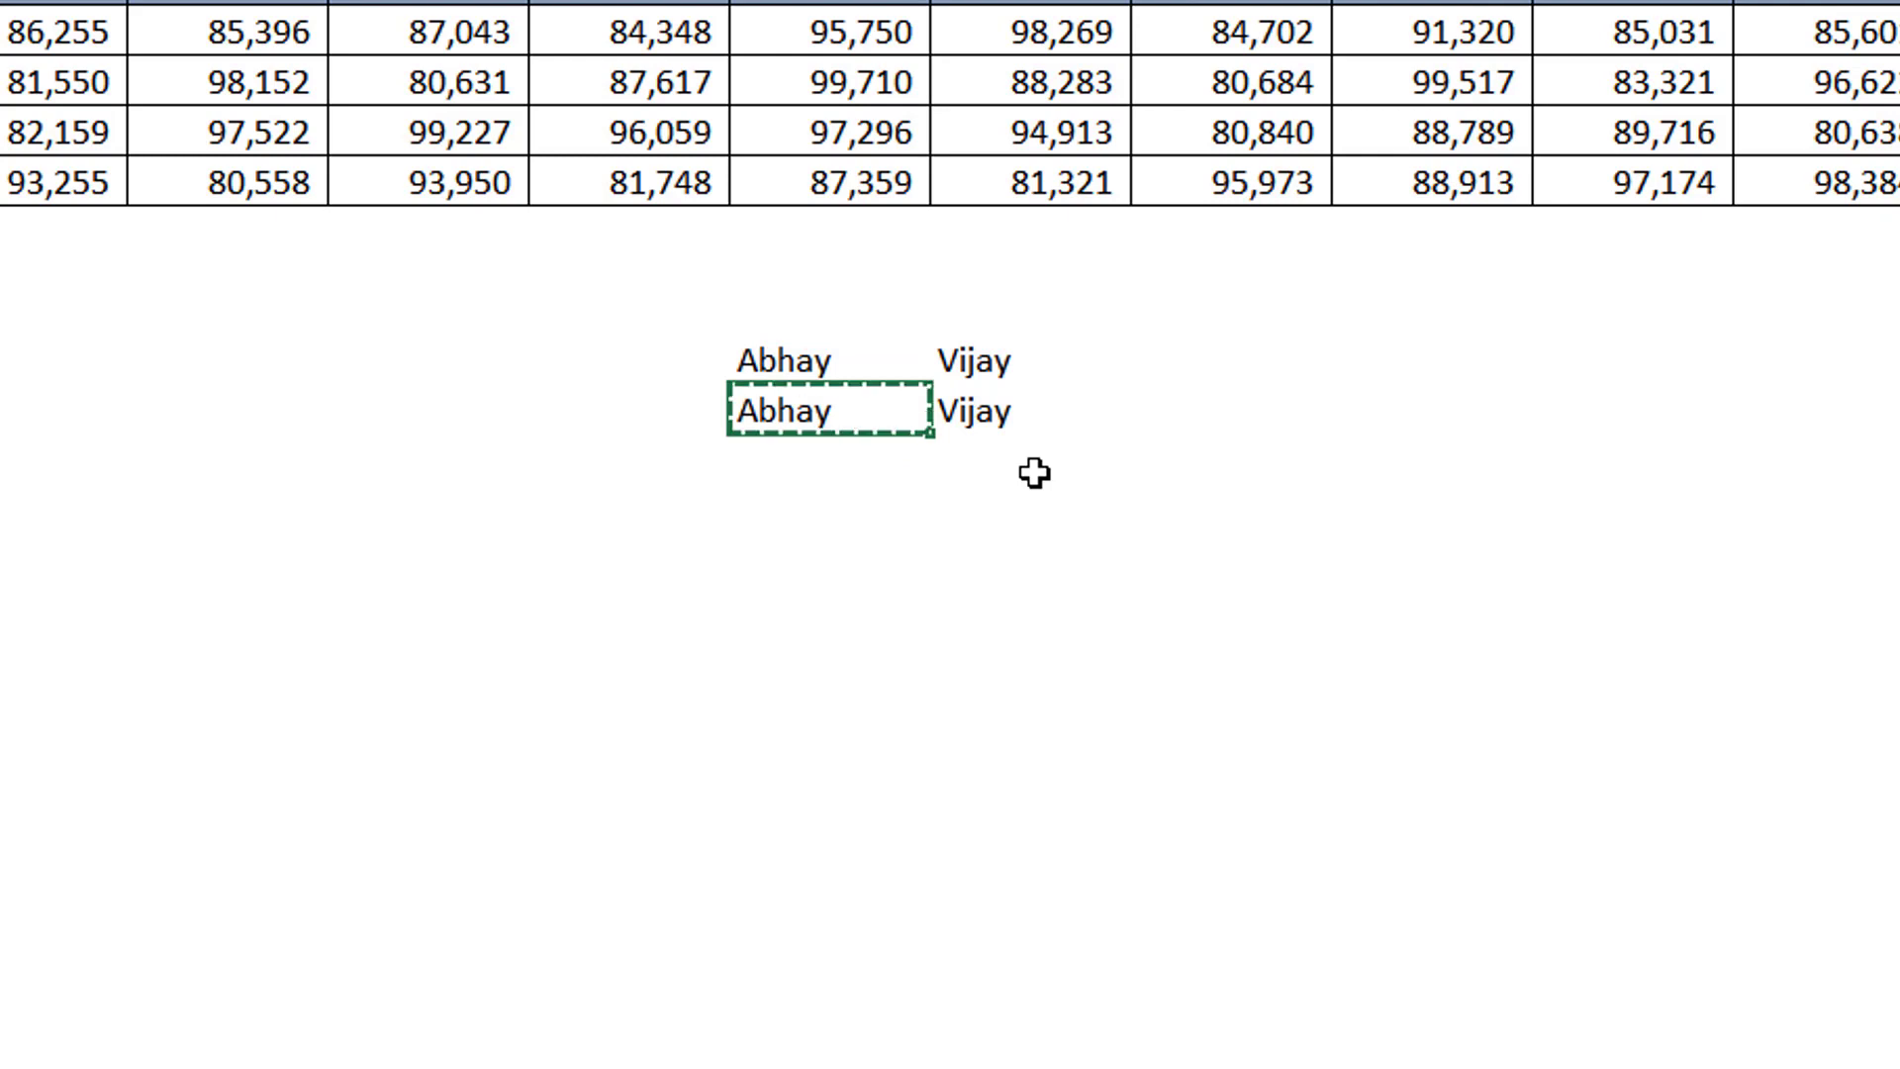
key(Right)
key(Return)
key(F2)
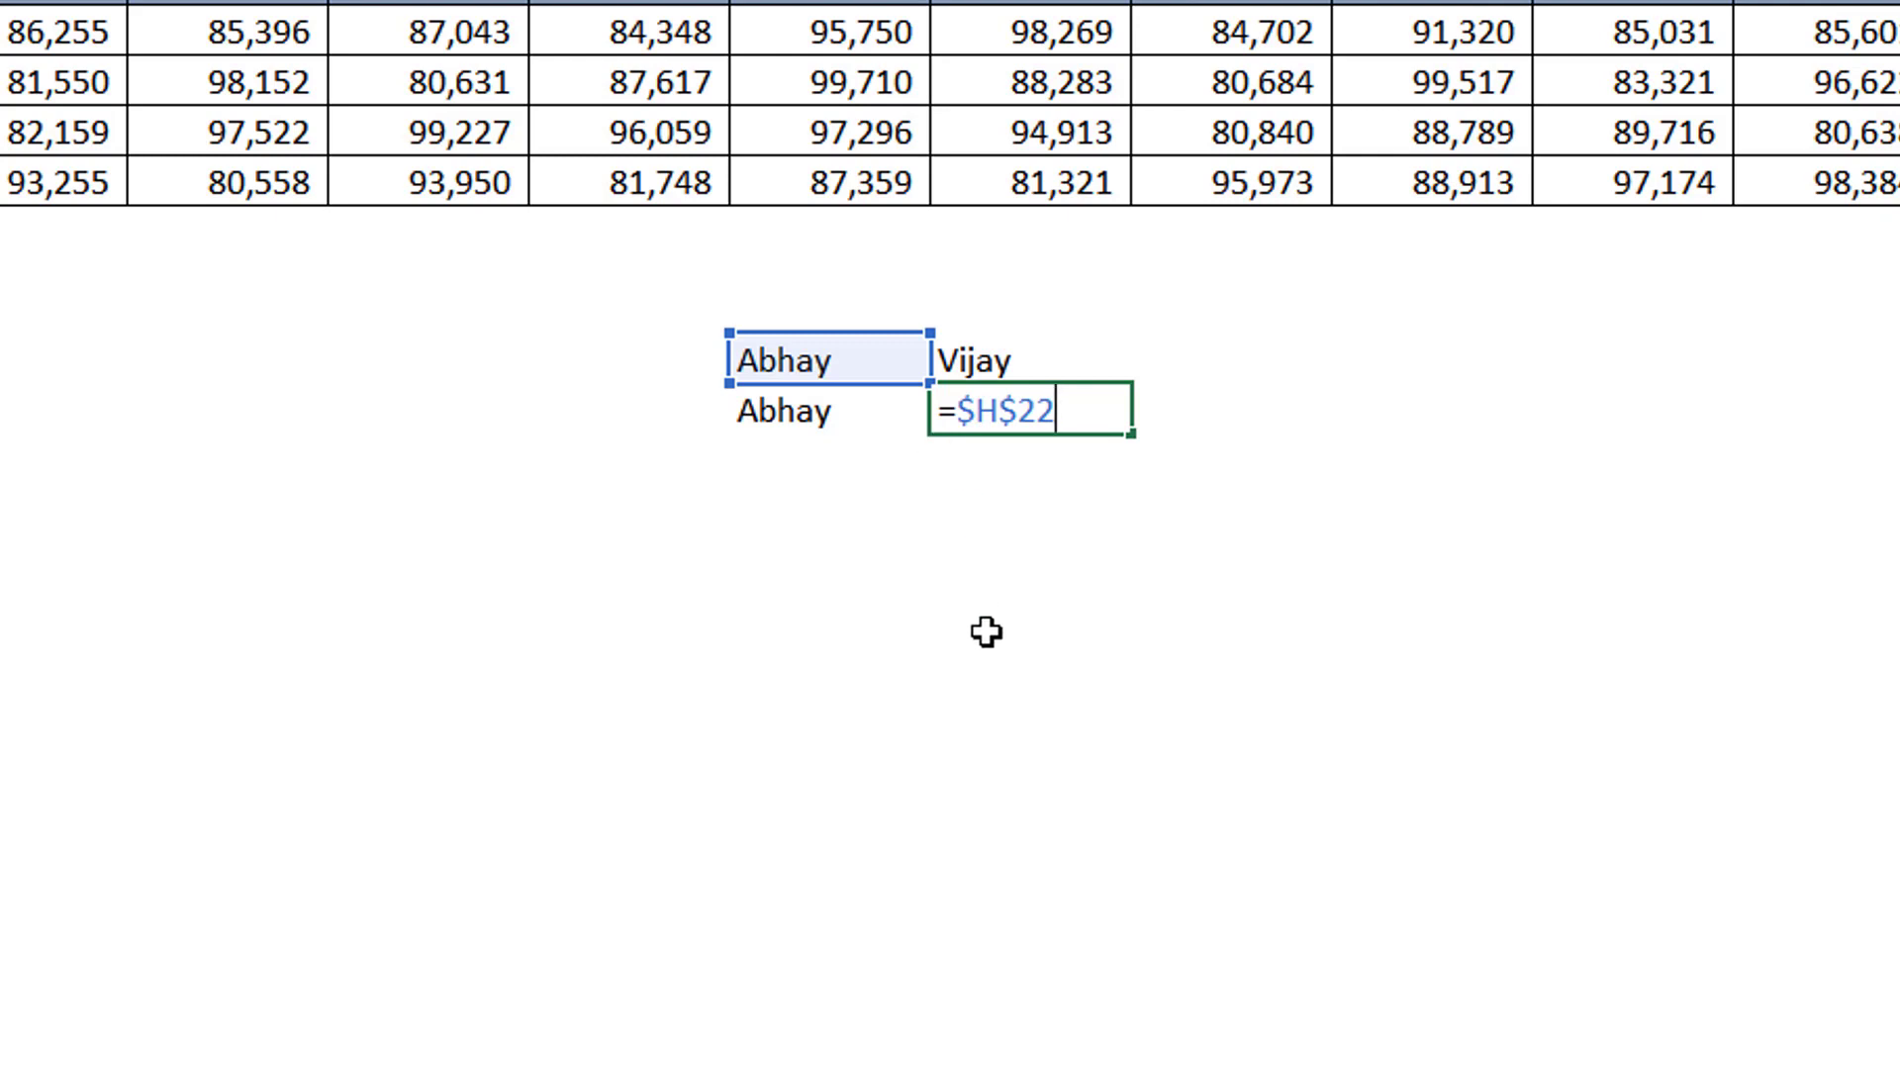
key(Return)
Step: Change H23 to the column-locked reference =$H22, copy it to I23, and check the copied formula
key(F2)
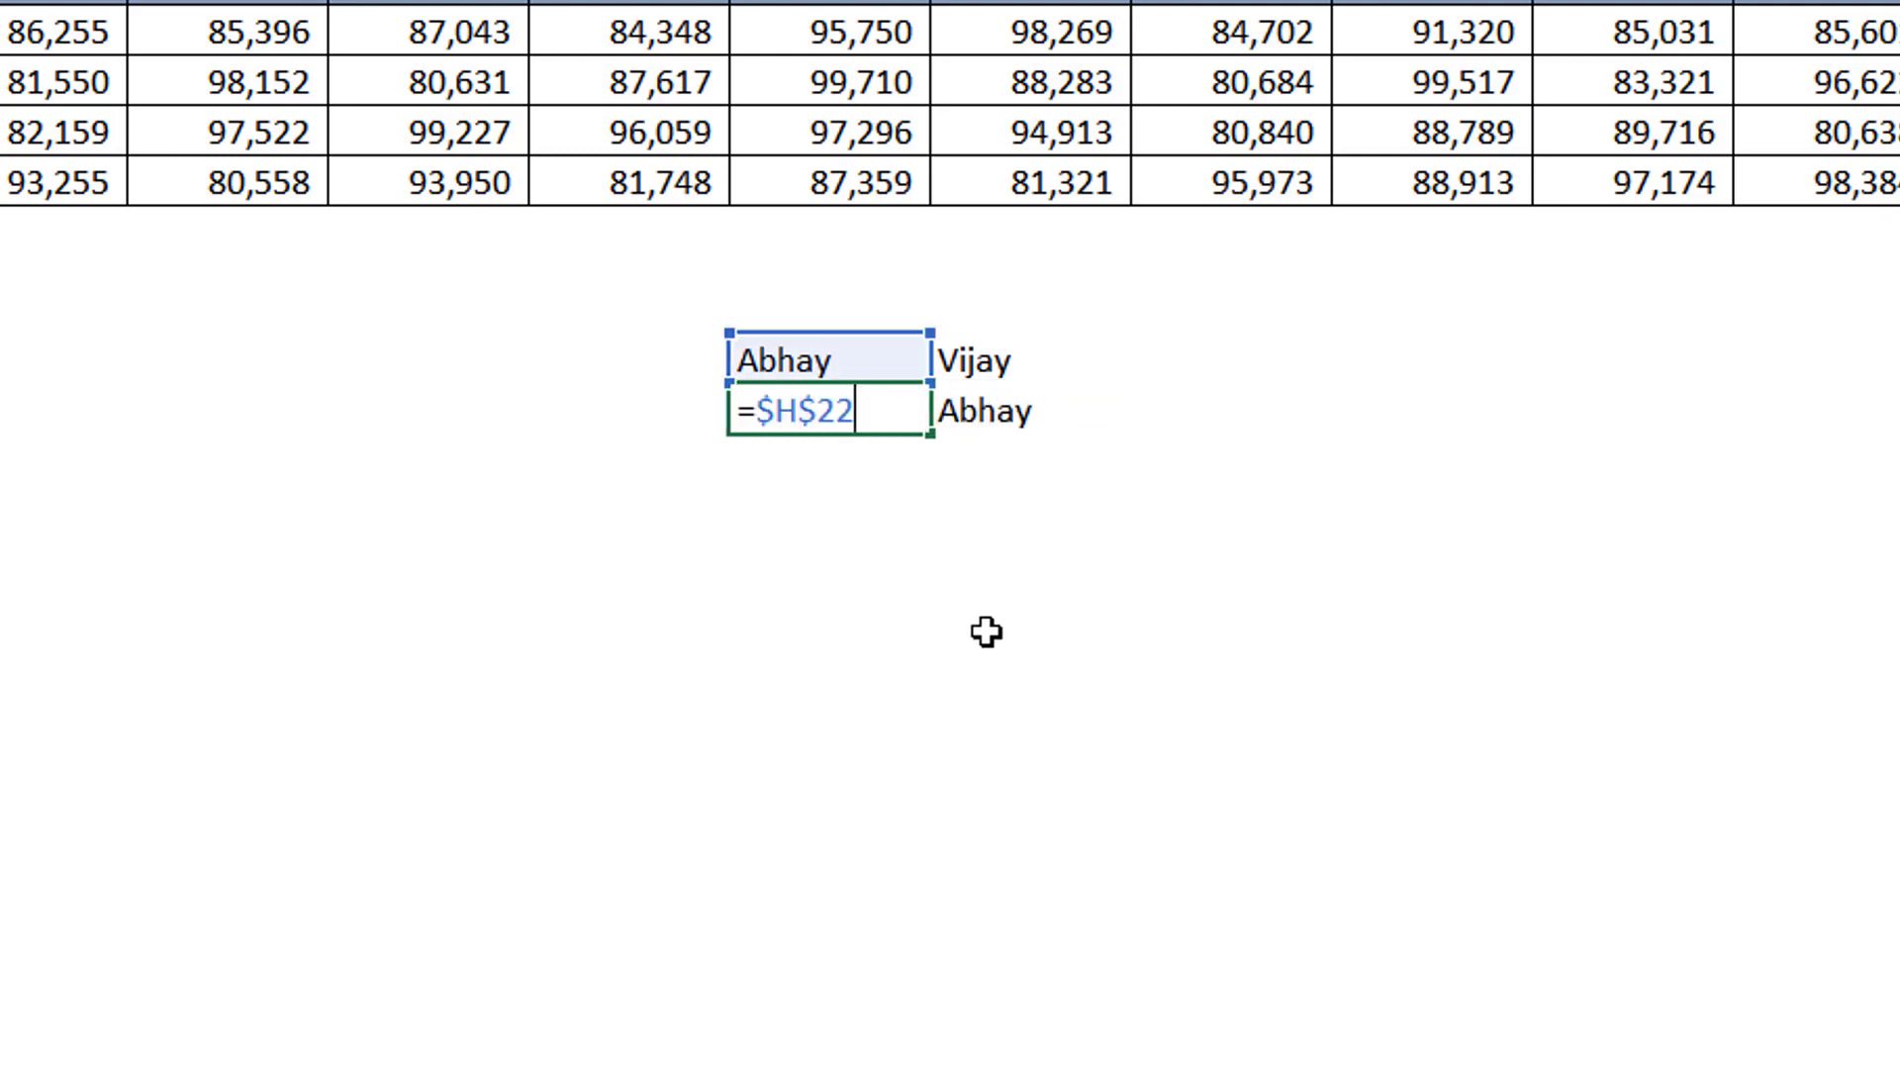
key(Left)
key(Left)
key(F4)
key(F4)
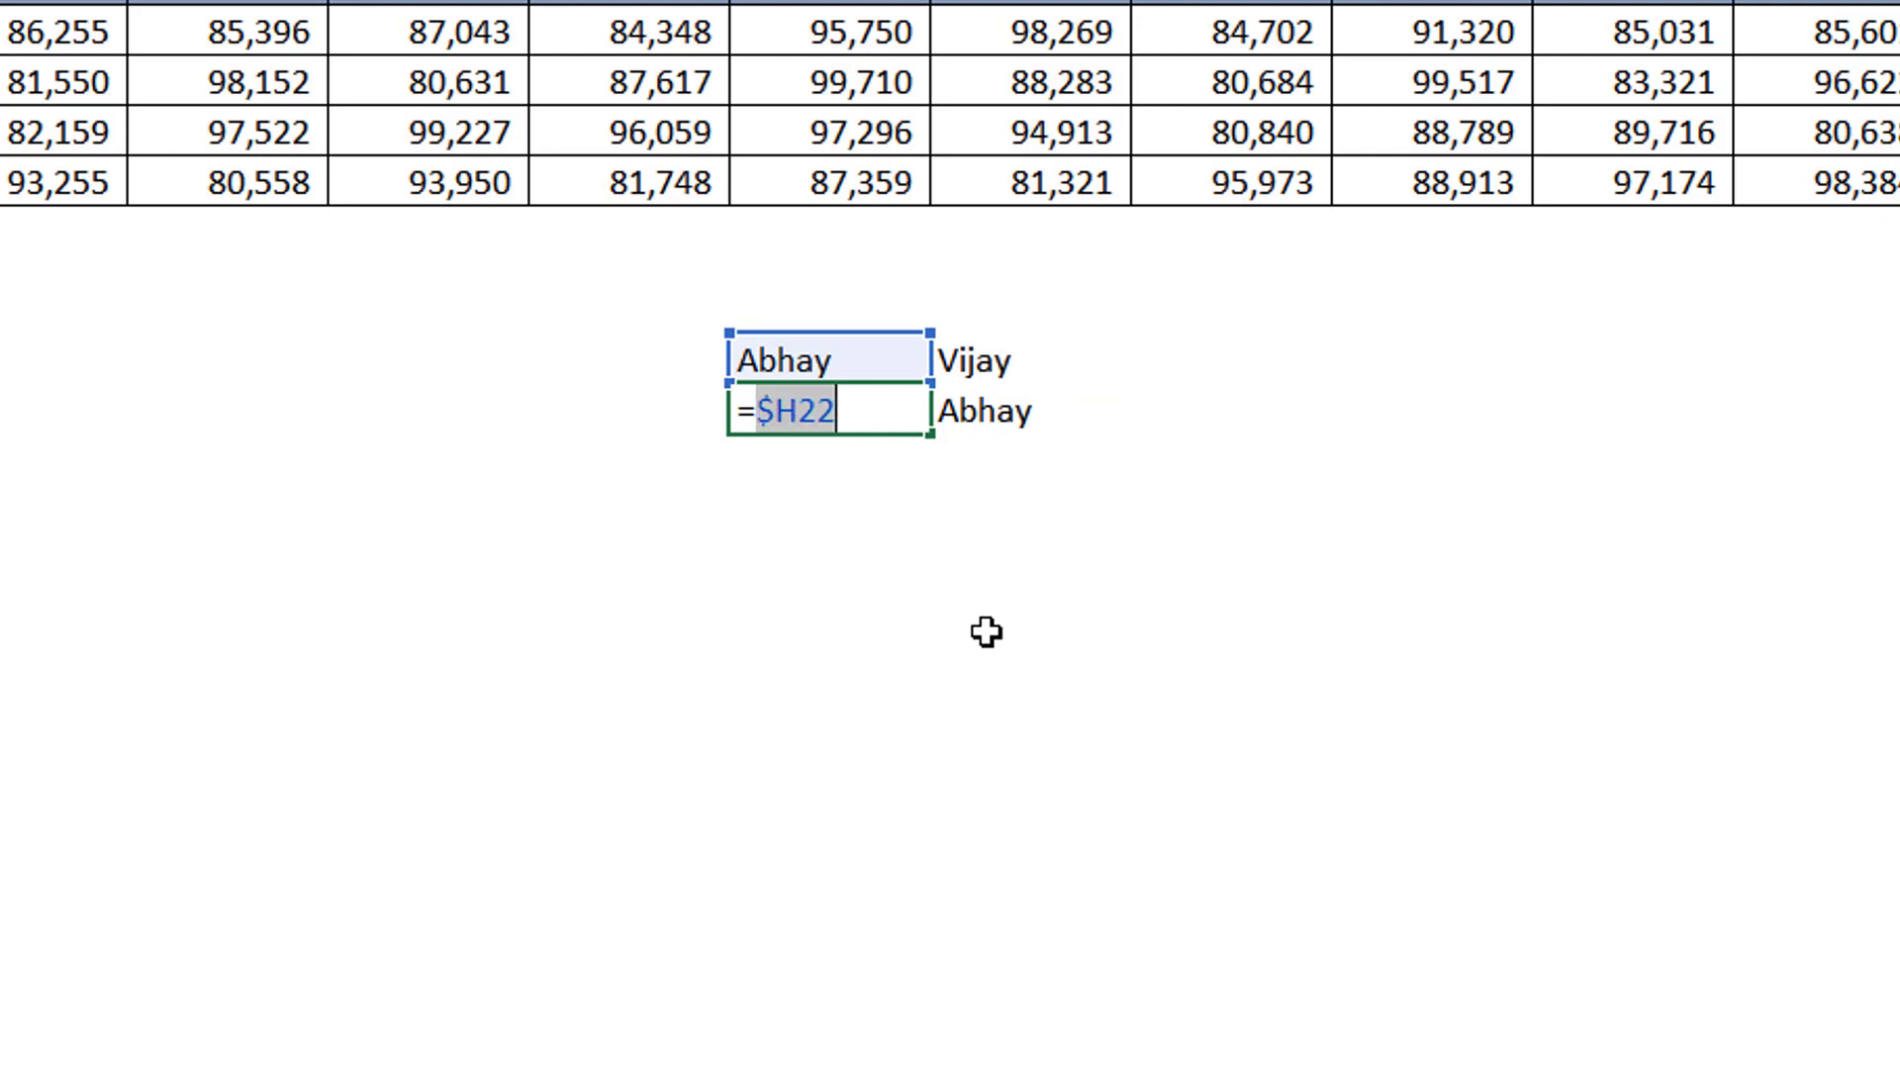
key(Return)
key(Up)
key(ctrl+c)
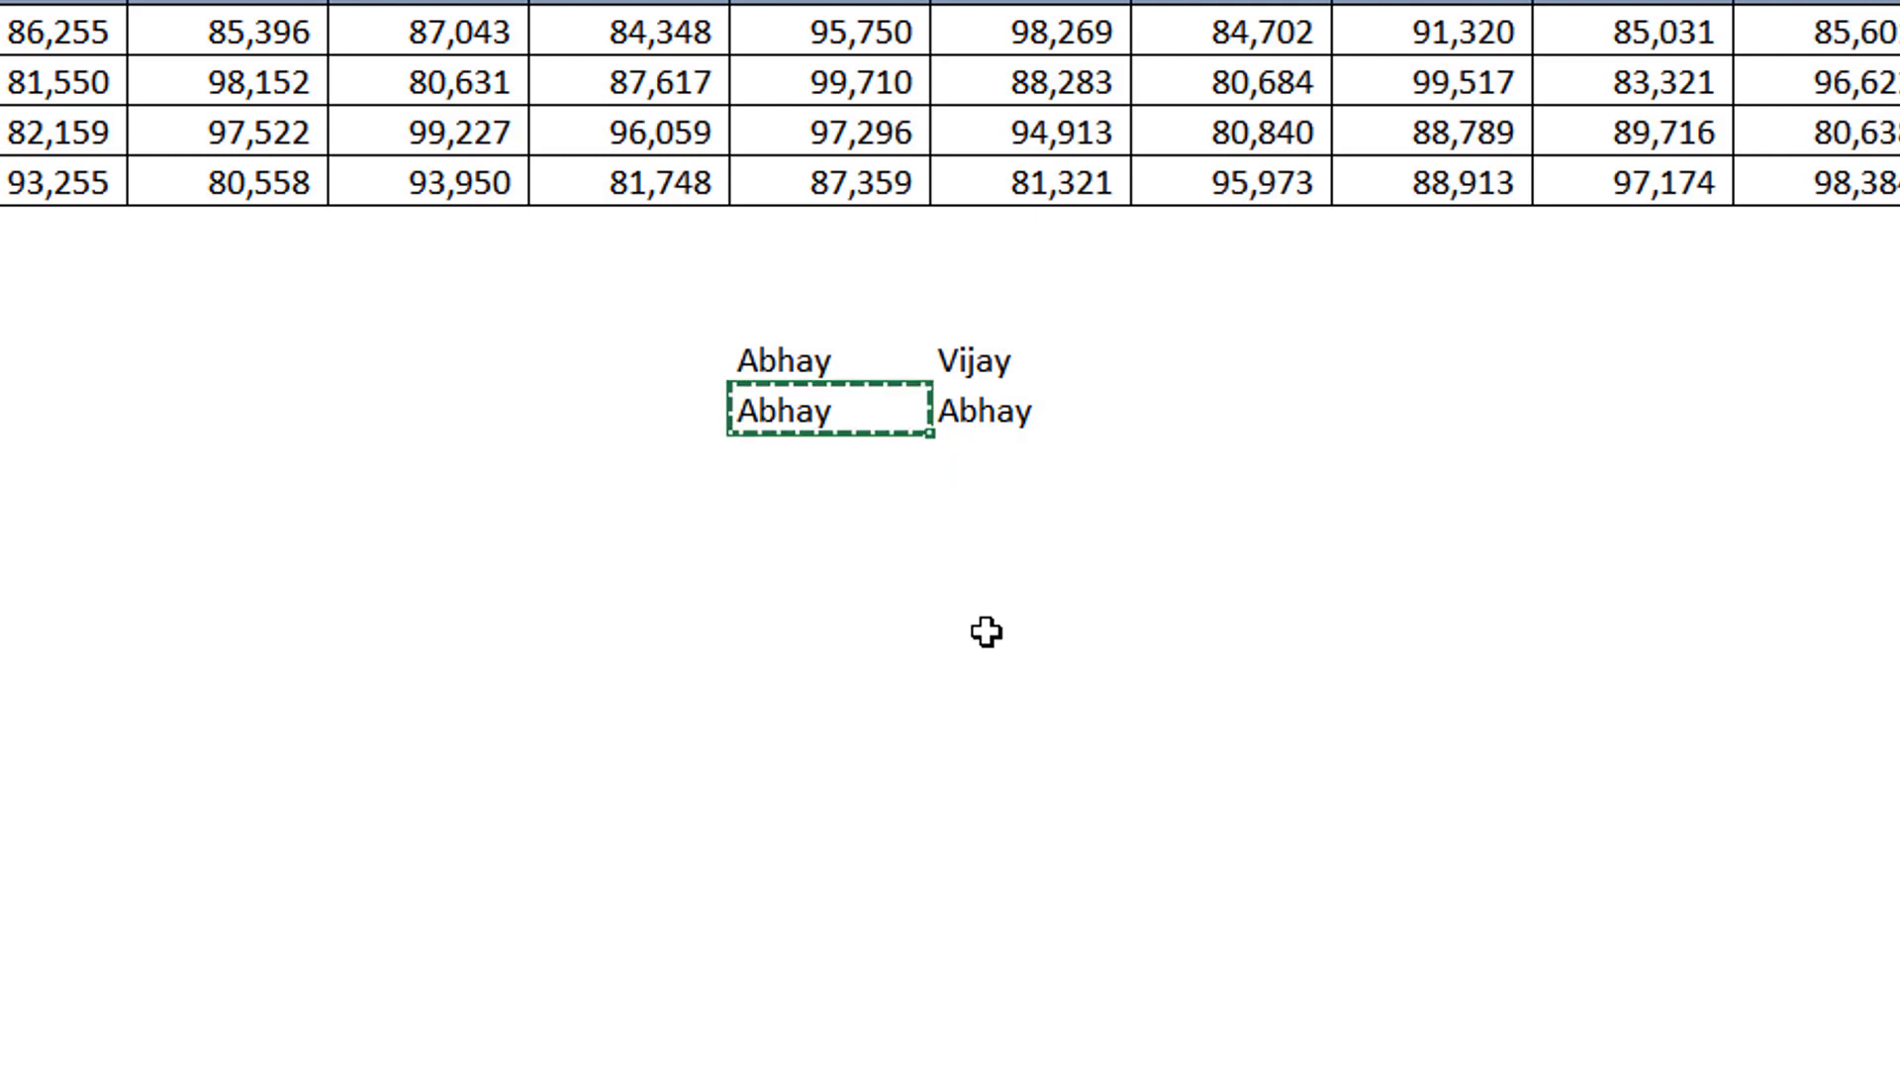
key(Right)
key(Return)
key(F2)
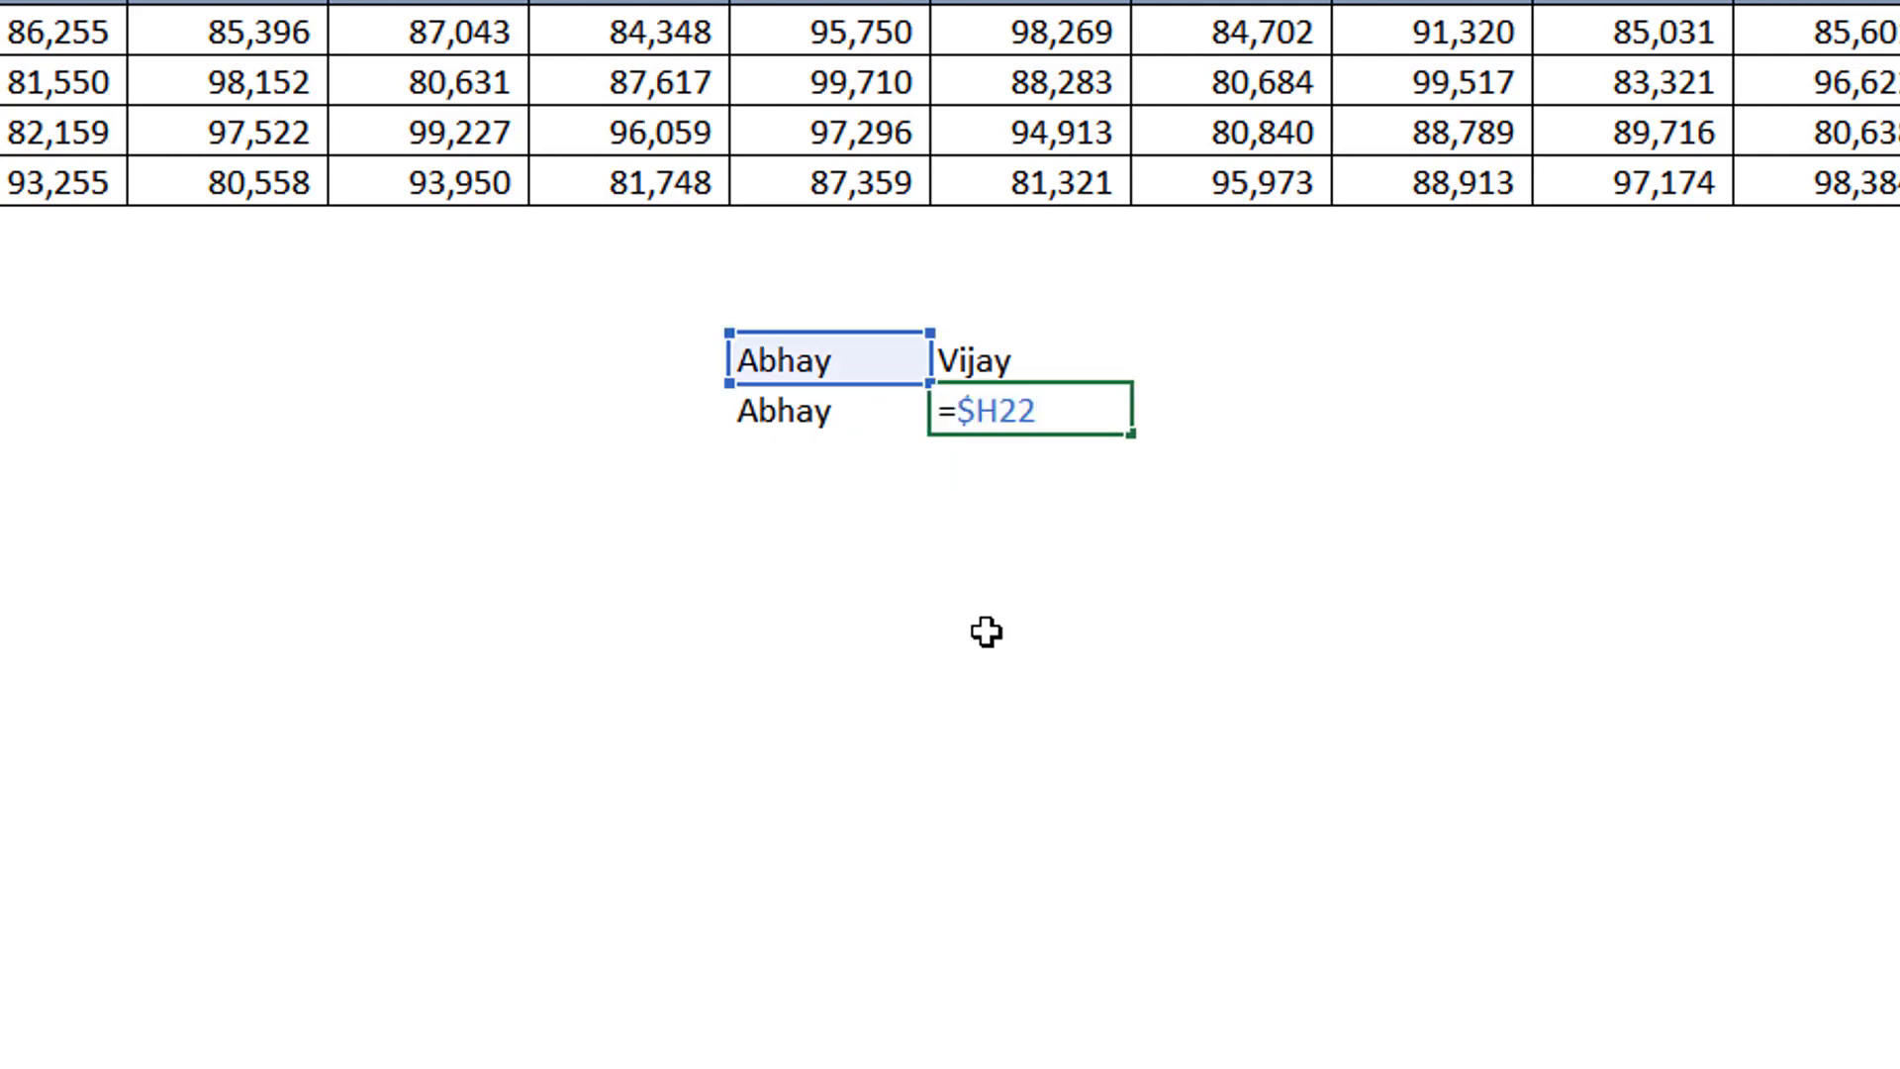
key(Escape)
Step: Change the formula in H23 to the row-locked mixed reference =H$22
key(Left)
key(F2)
key(F4)
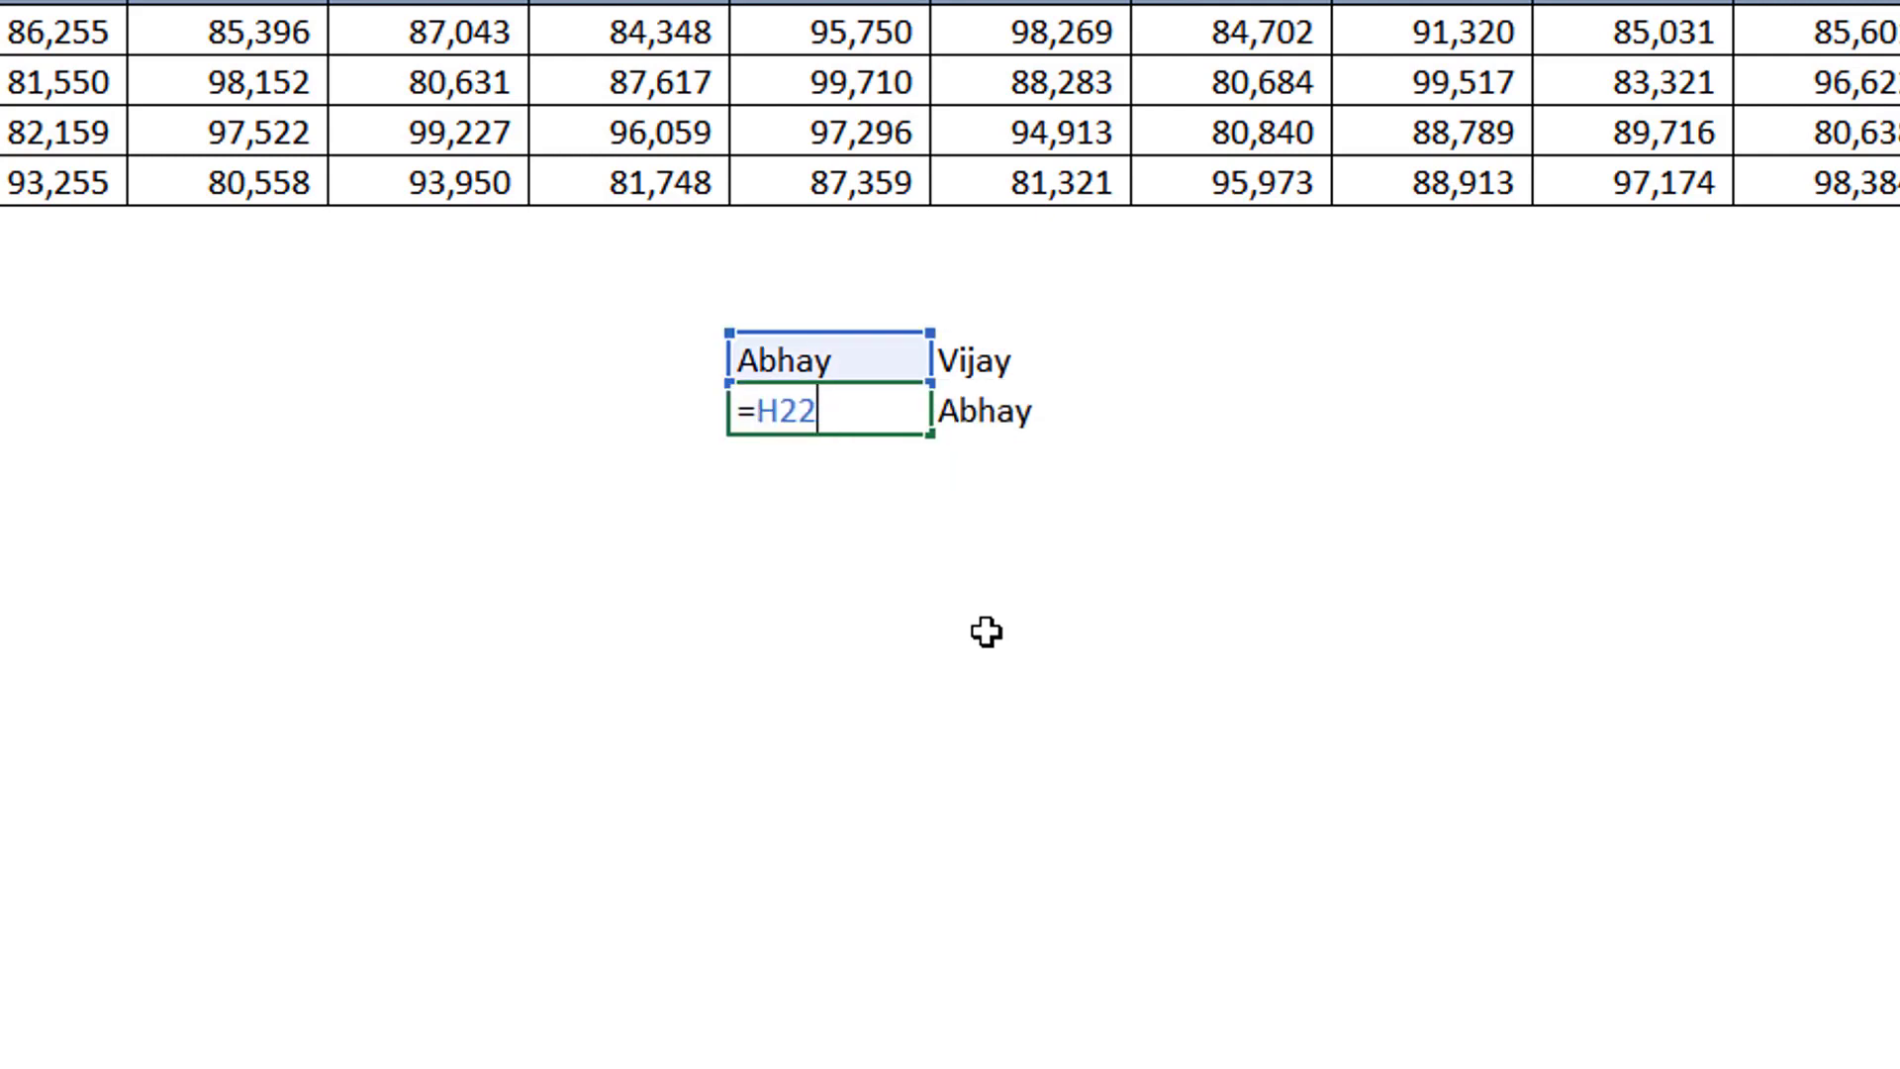
key(F4)
key(F4)
key(Return)
Step: Copy the row-locked formula from H23 down to H24 and check the copied reference
key(Up)
key(ctrl+c)
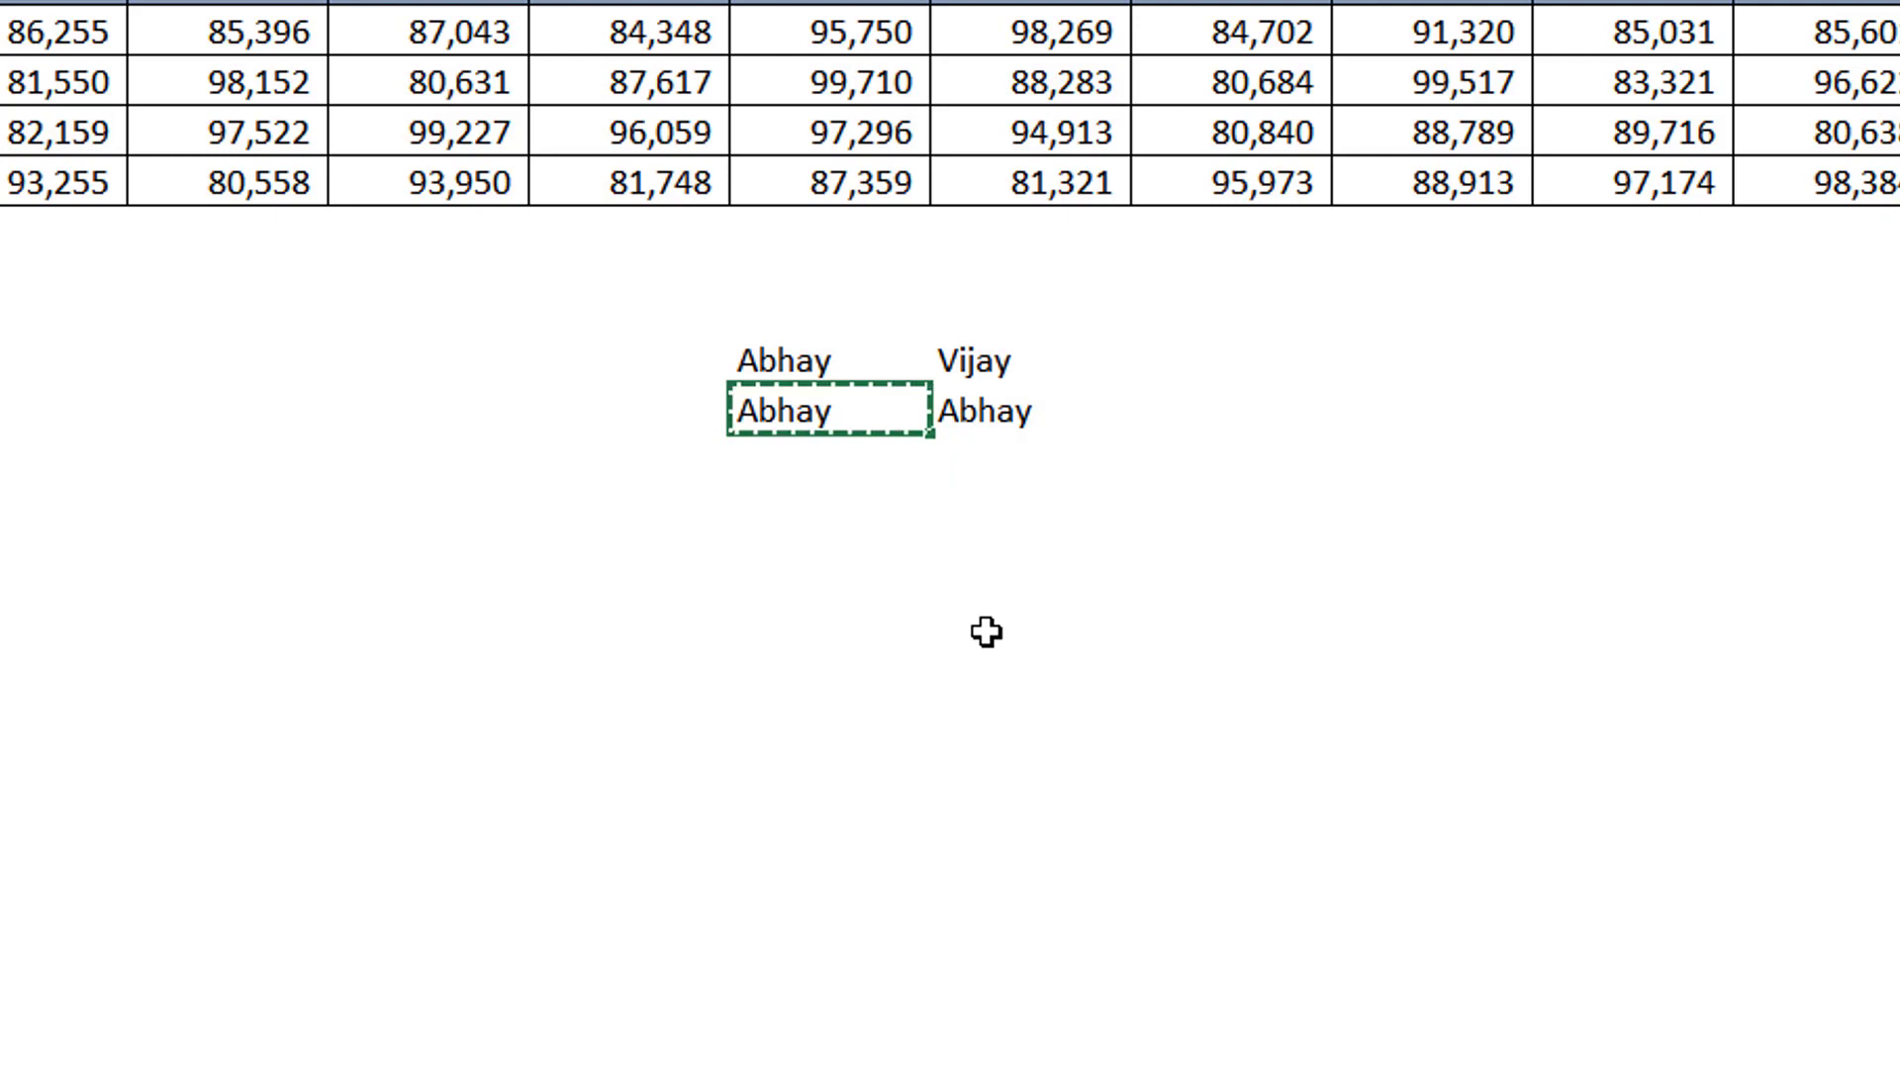
key(Down)
key(ctrl+v)
key(Escape)
key(F2)
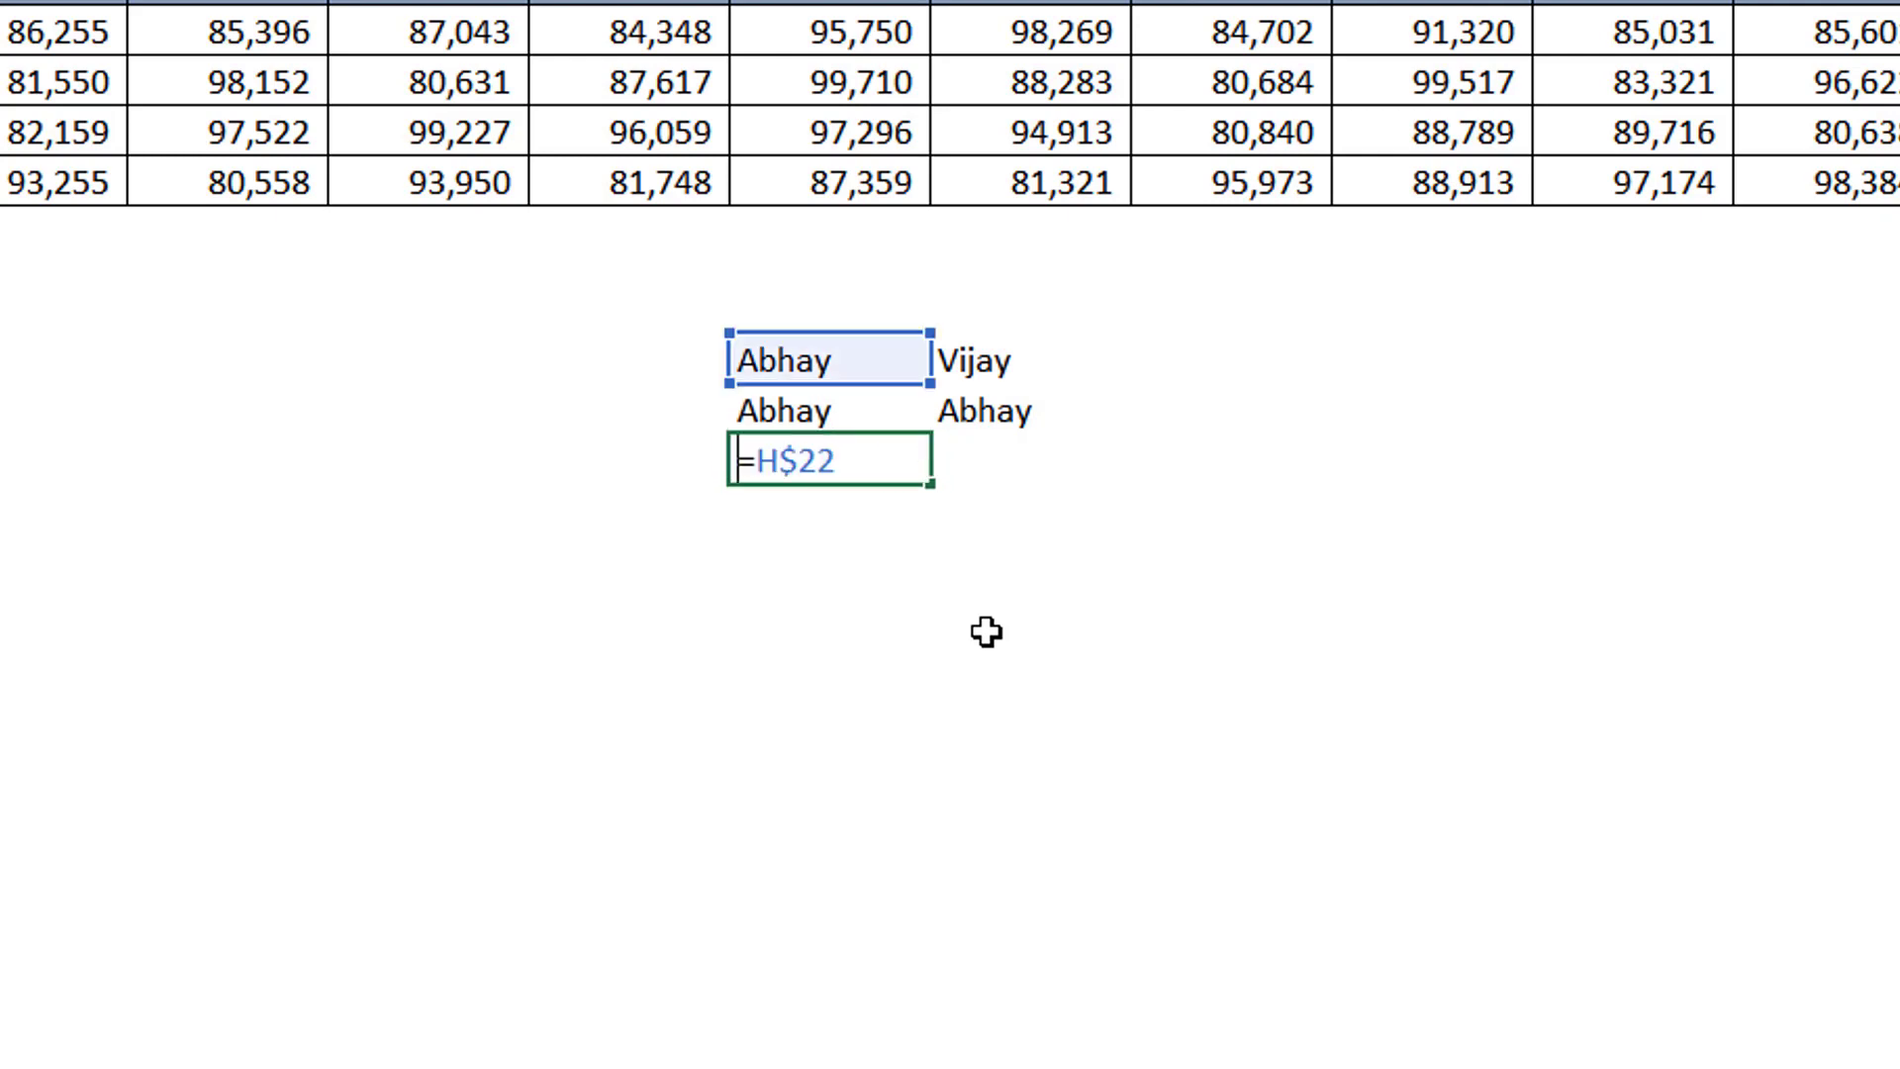
key(Escape)
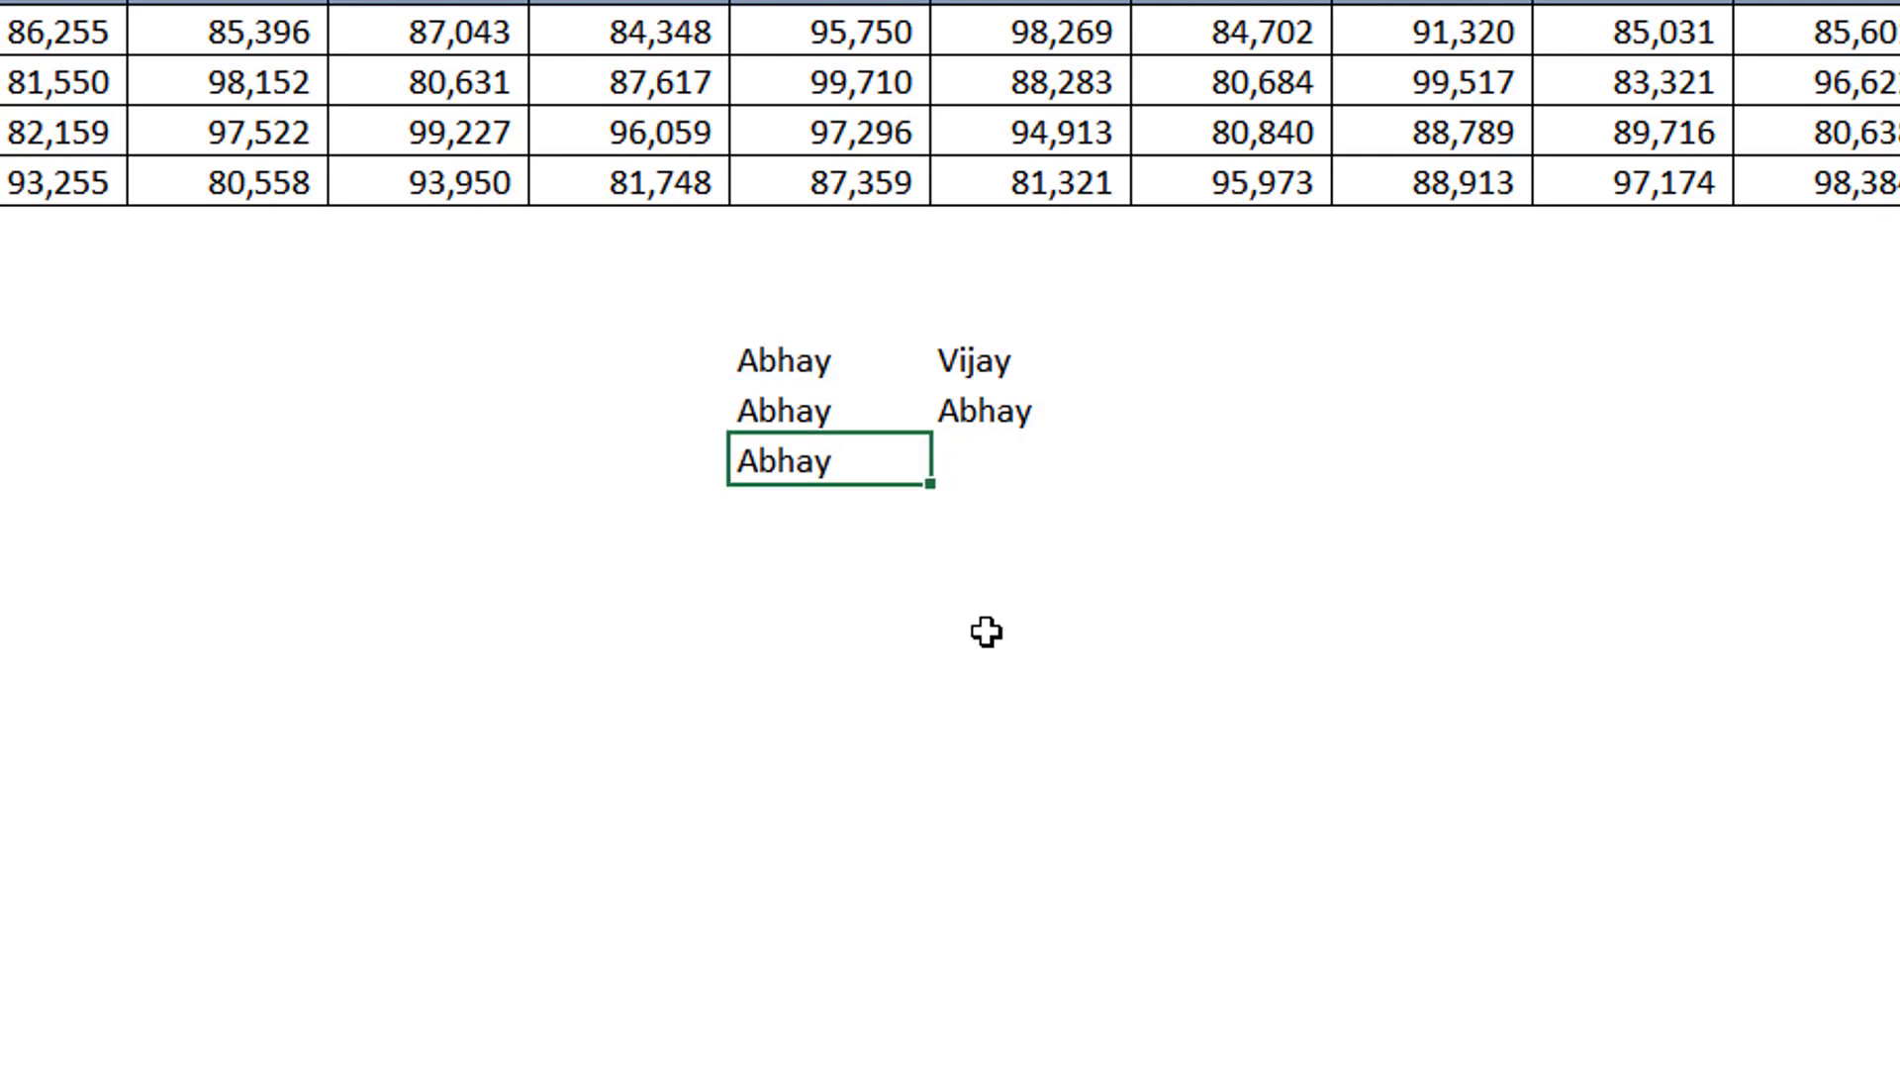
Step: Copy the formula in H24 across to I24 and check the copied reference
key(ctrl+c)
key(Right)
key(ctrl+v)
key(Escape)
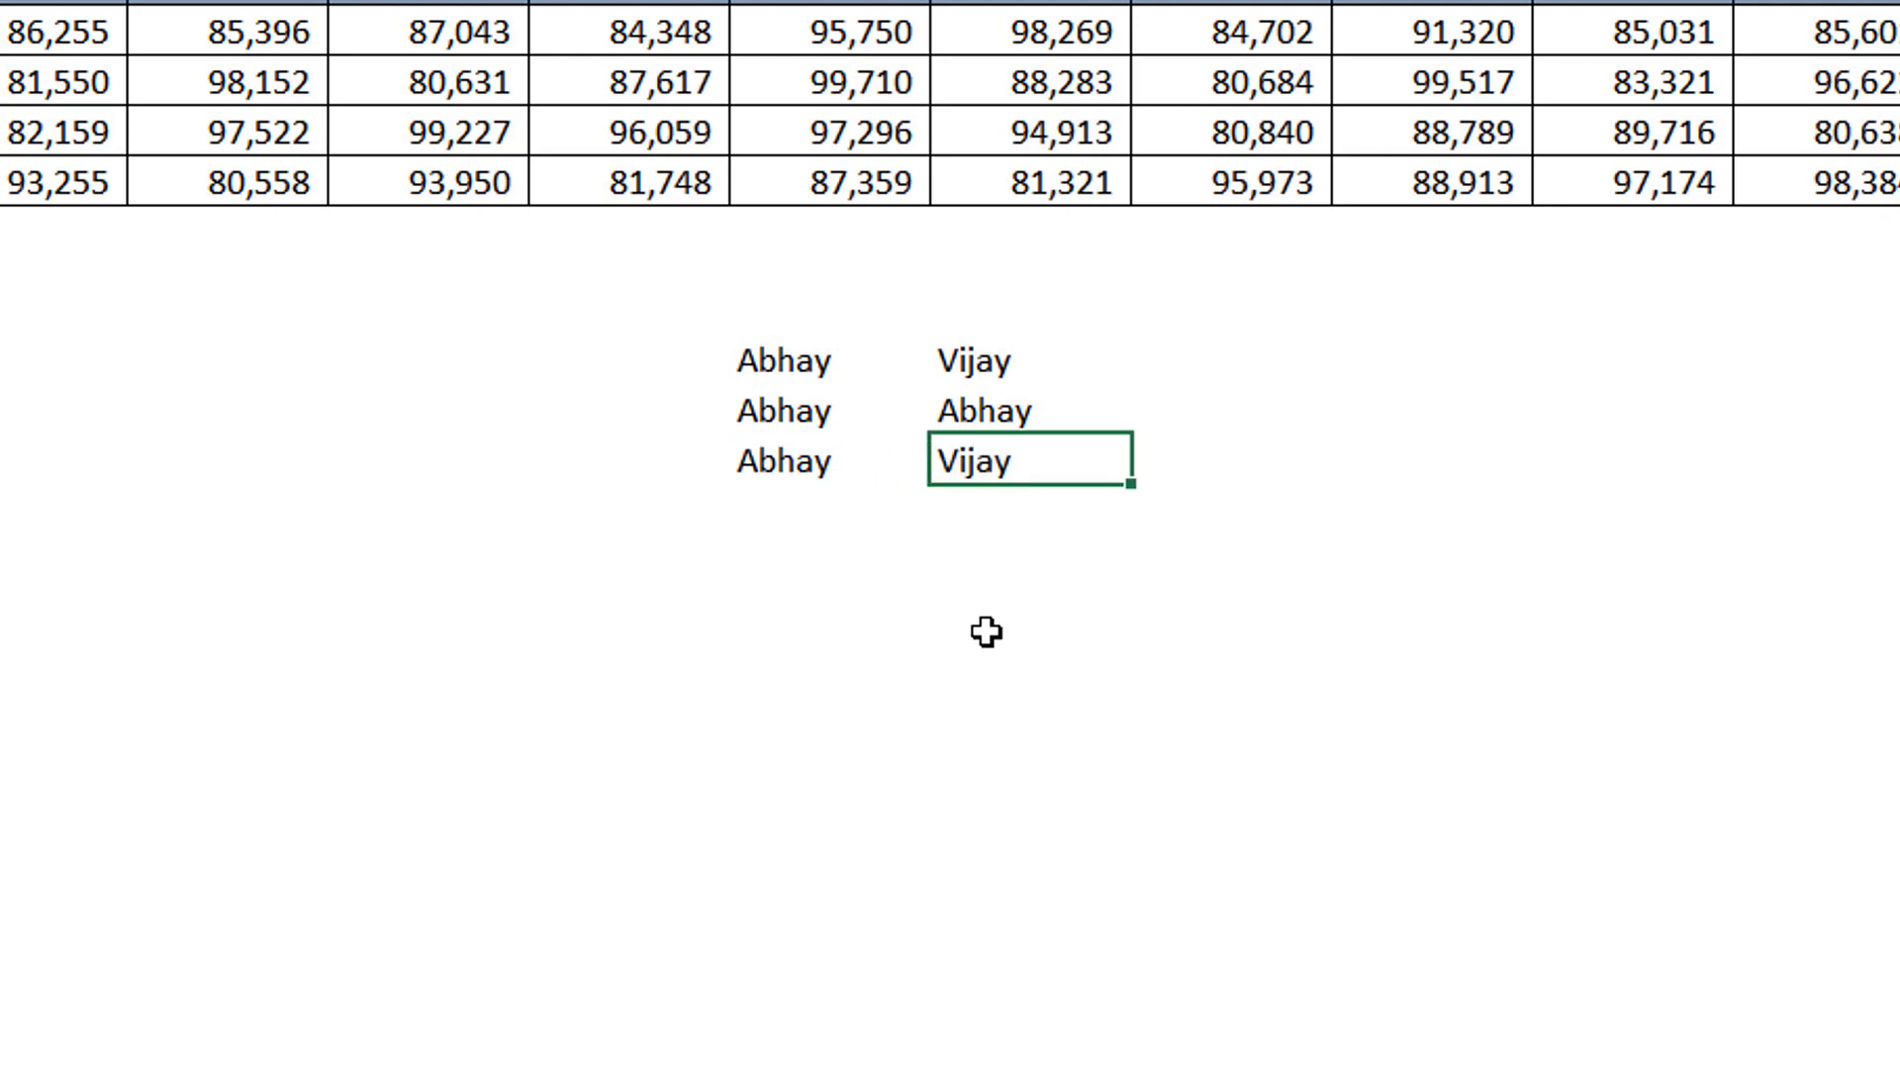
key(F2)
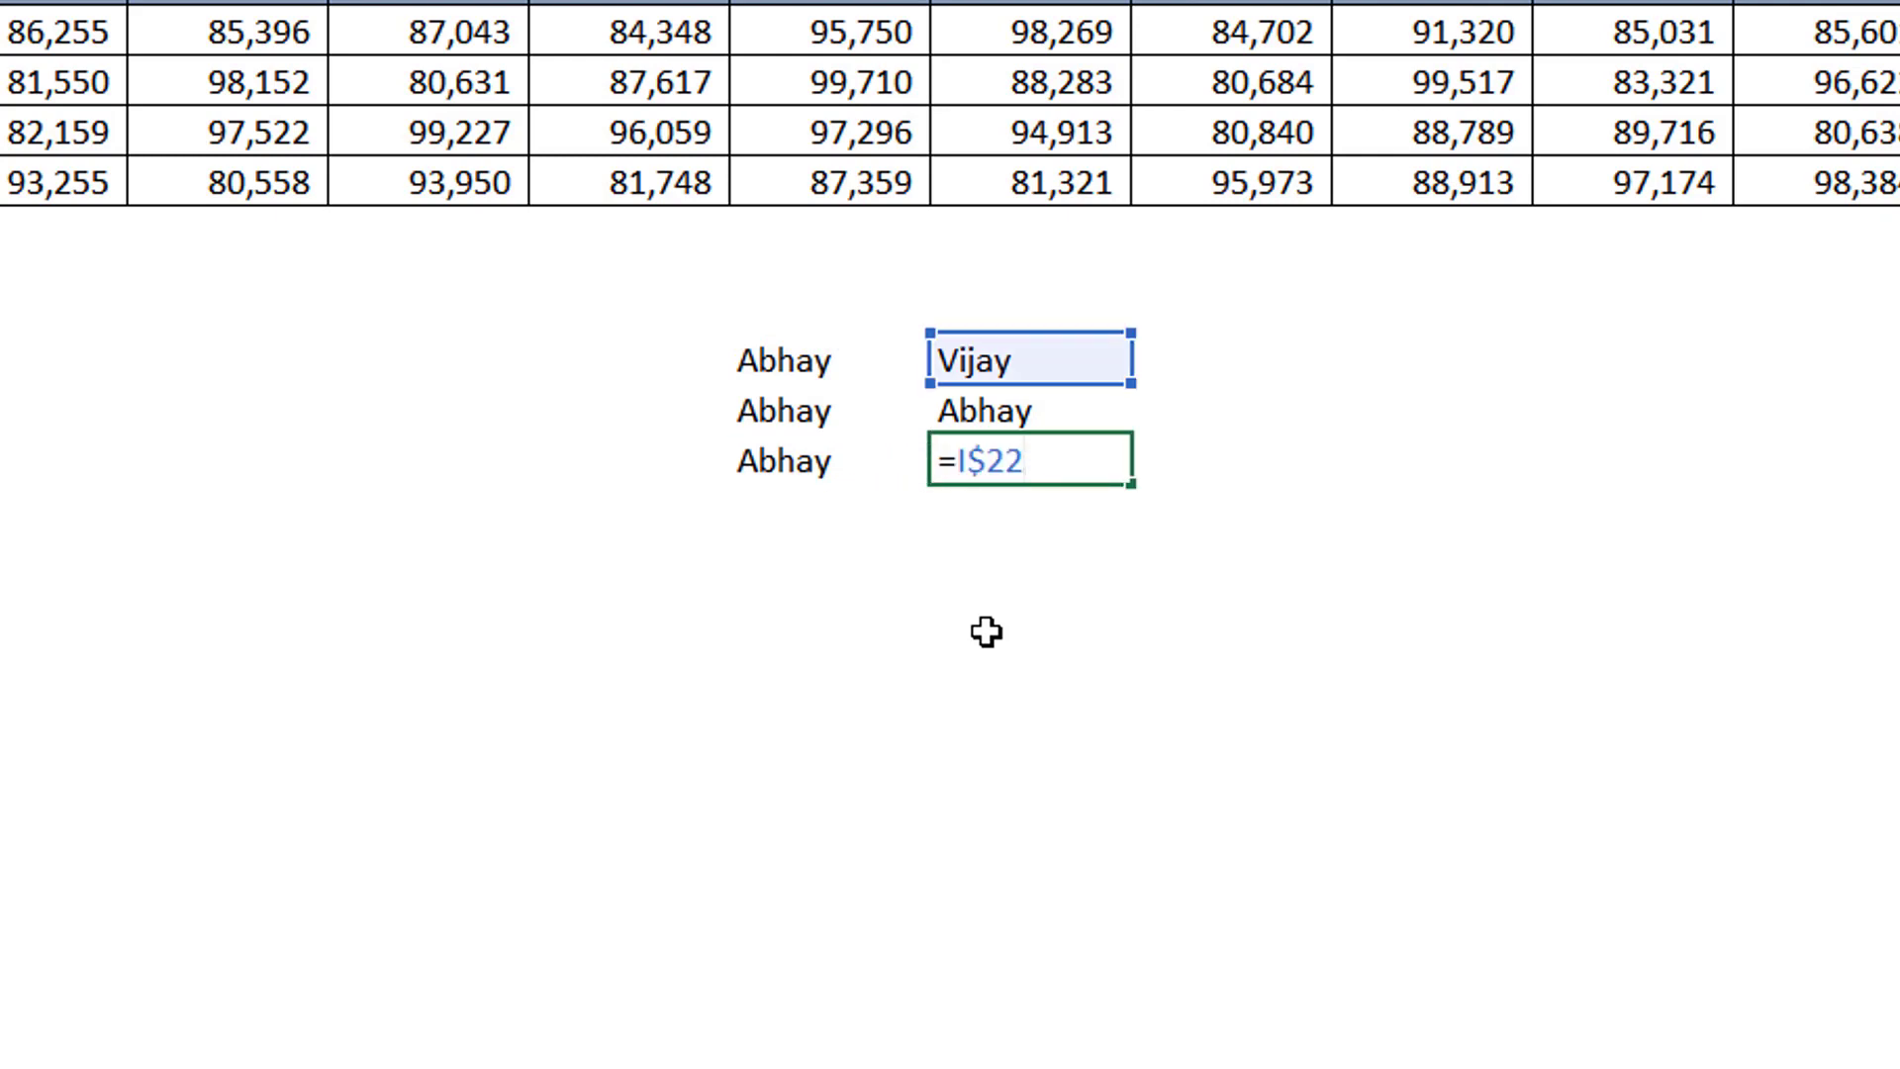
key(shift+Return)
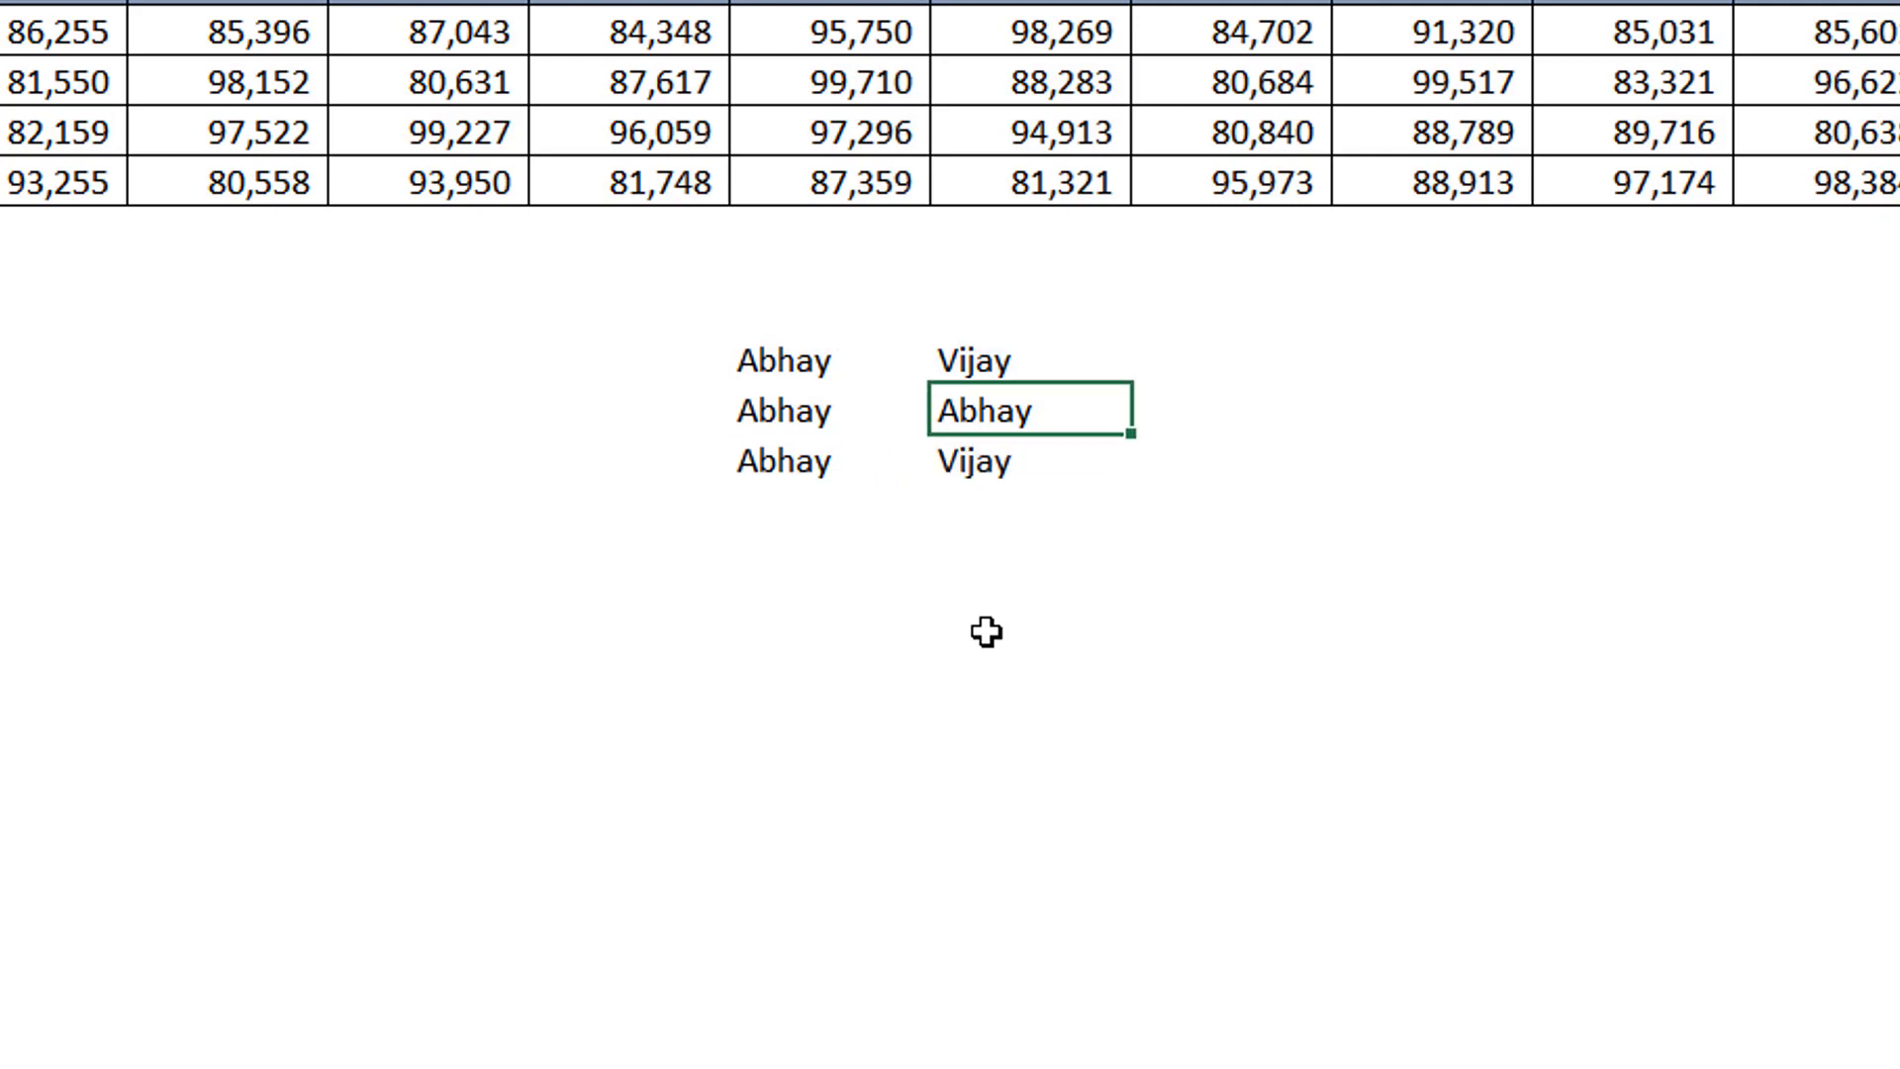
Step: Clear the sample names and formulas from H22:I24 and deselect the range
key(Left)
key(shift+Up)
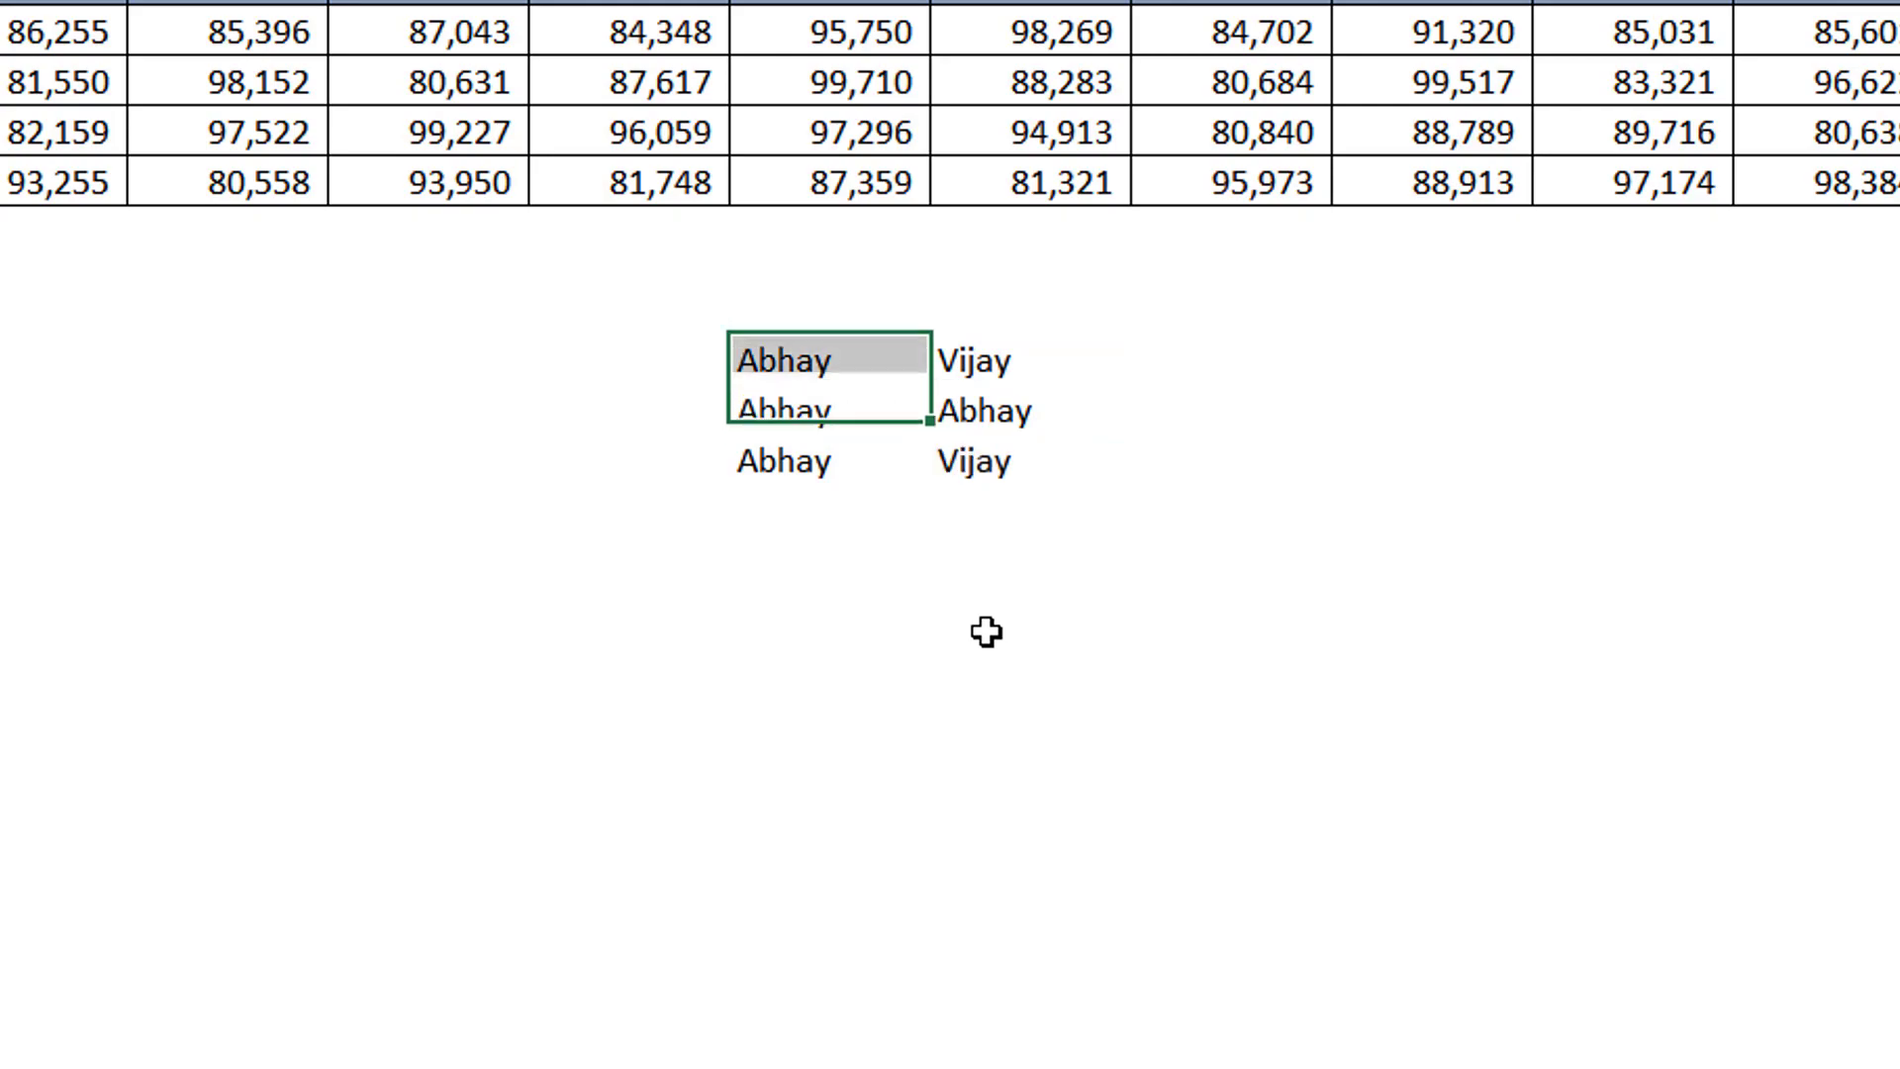
key(Up)
key(shift+Down)
key(shift+Down)
key(shift+Right)
key(Delete)
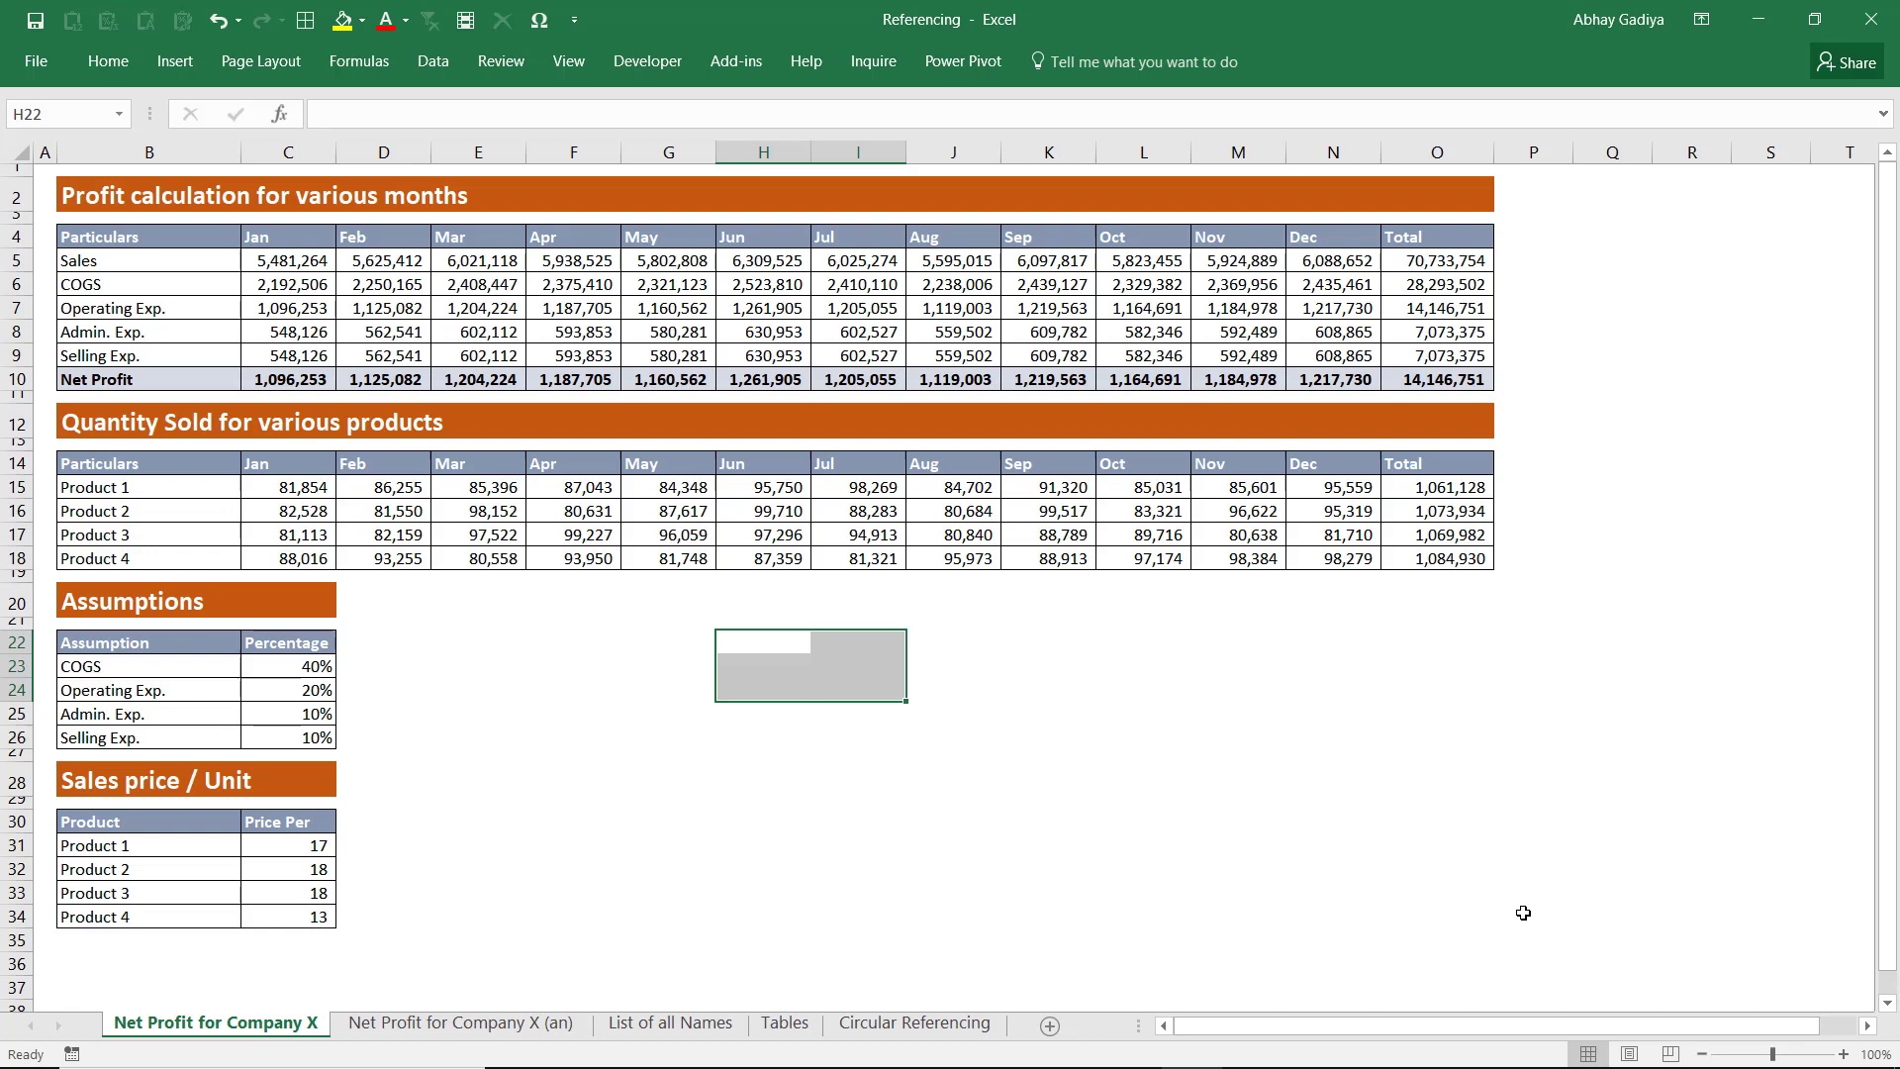
click(817, 659)
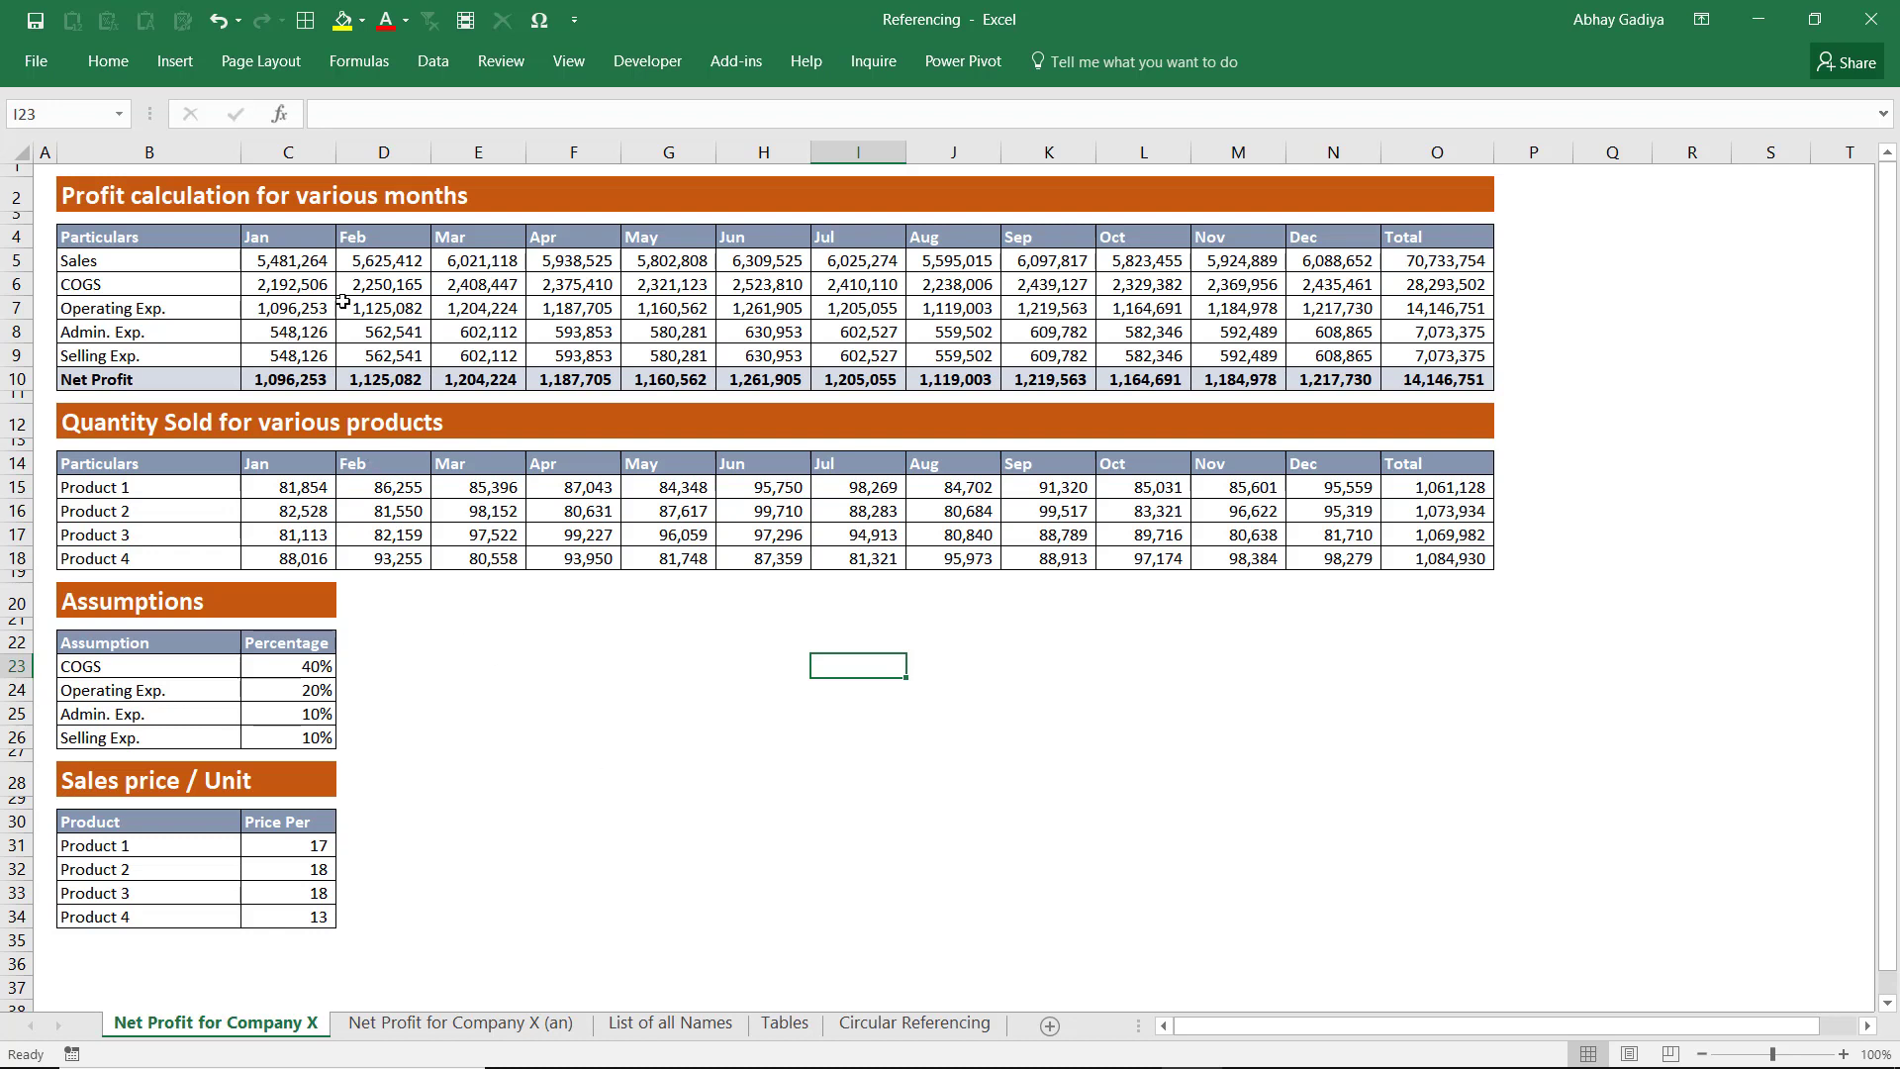
Step: Select the January COGS formula in C6 and enable the R1C1 reference style in the formula options
click(308, 280)
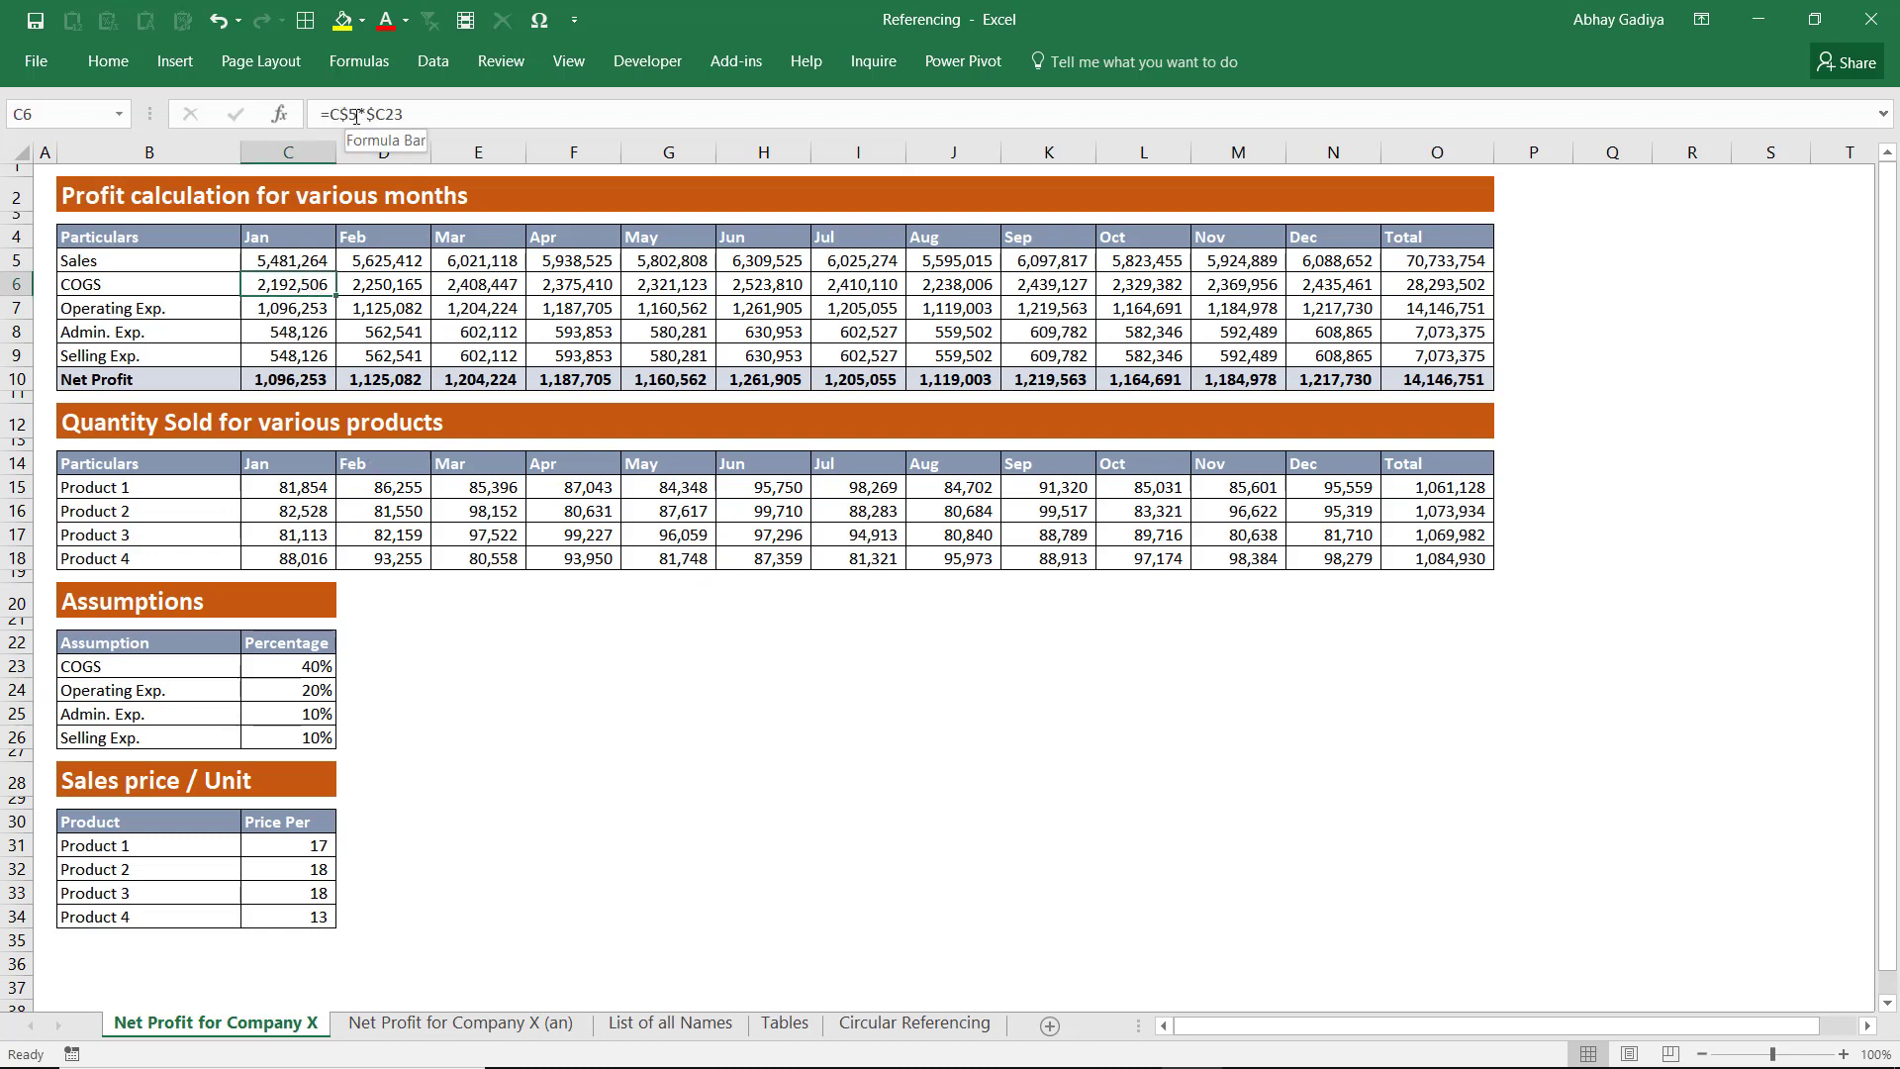
click(52, 56)
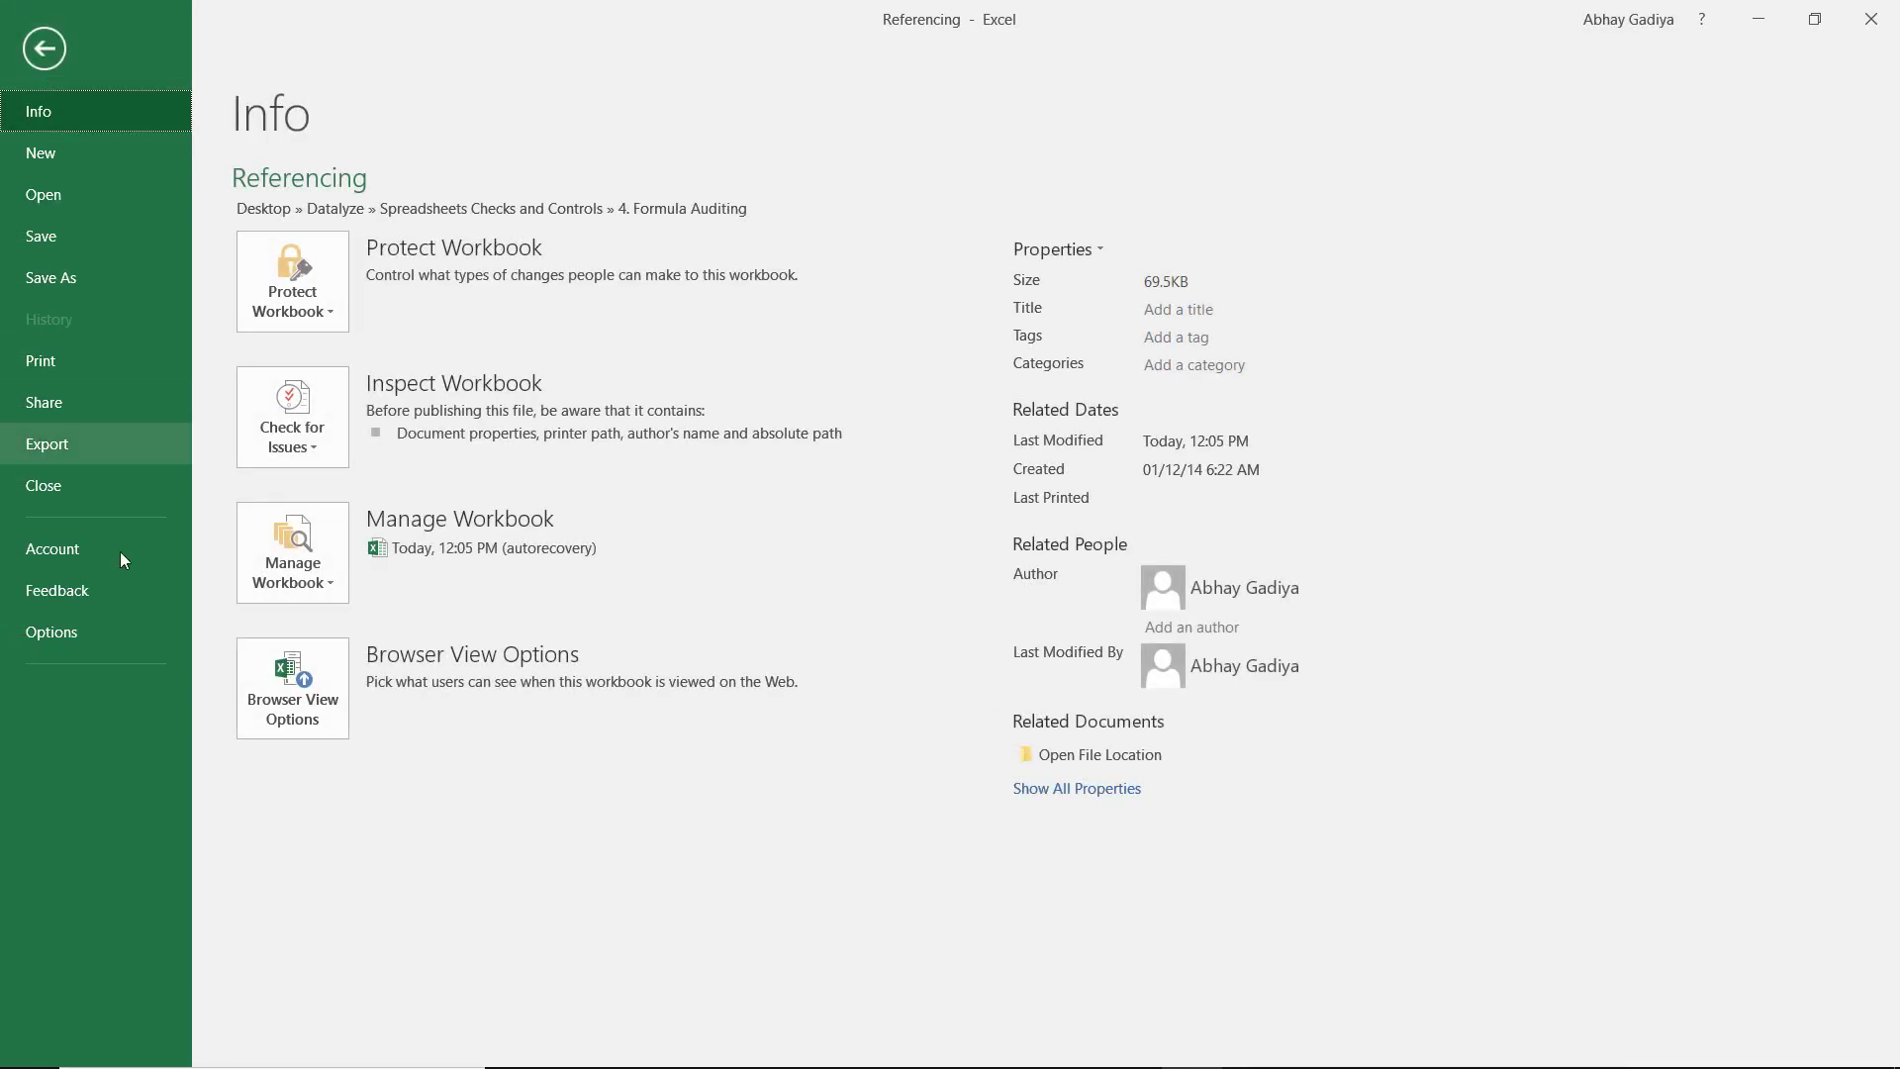
click(110, 633)
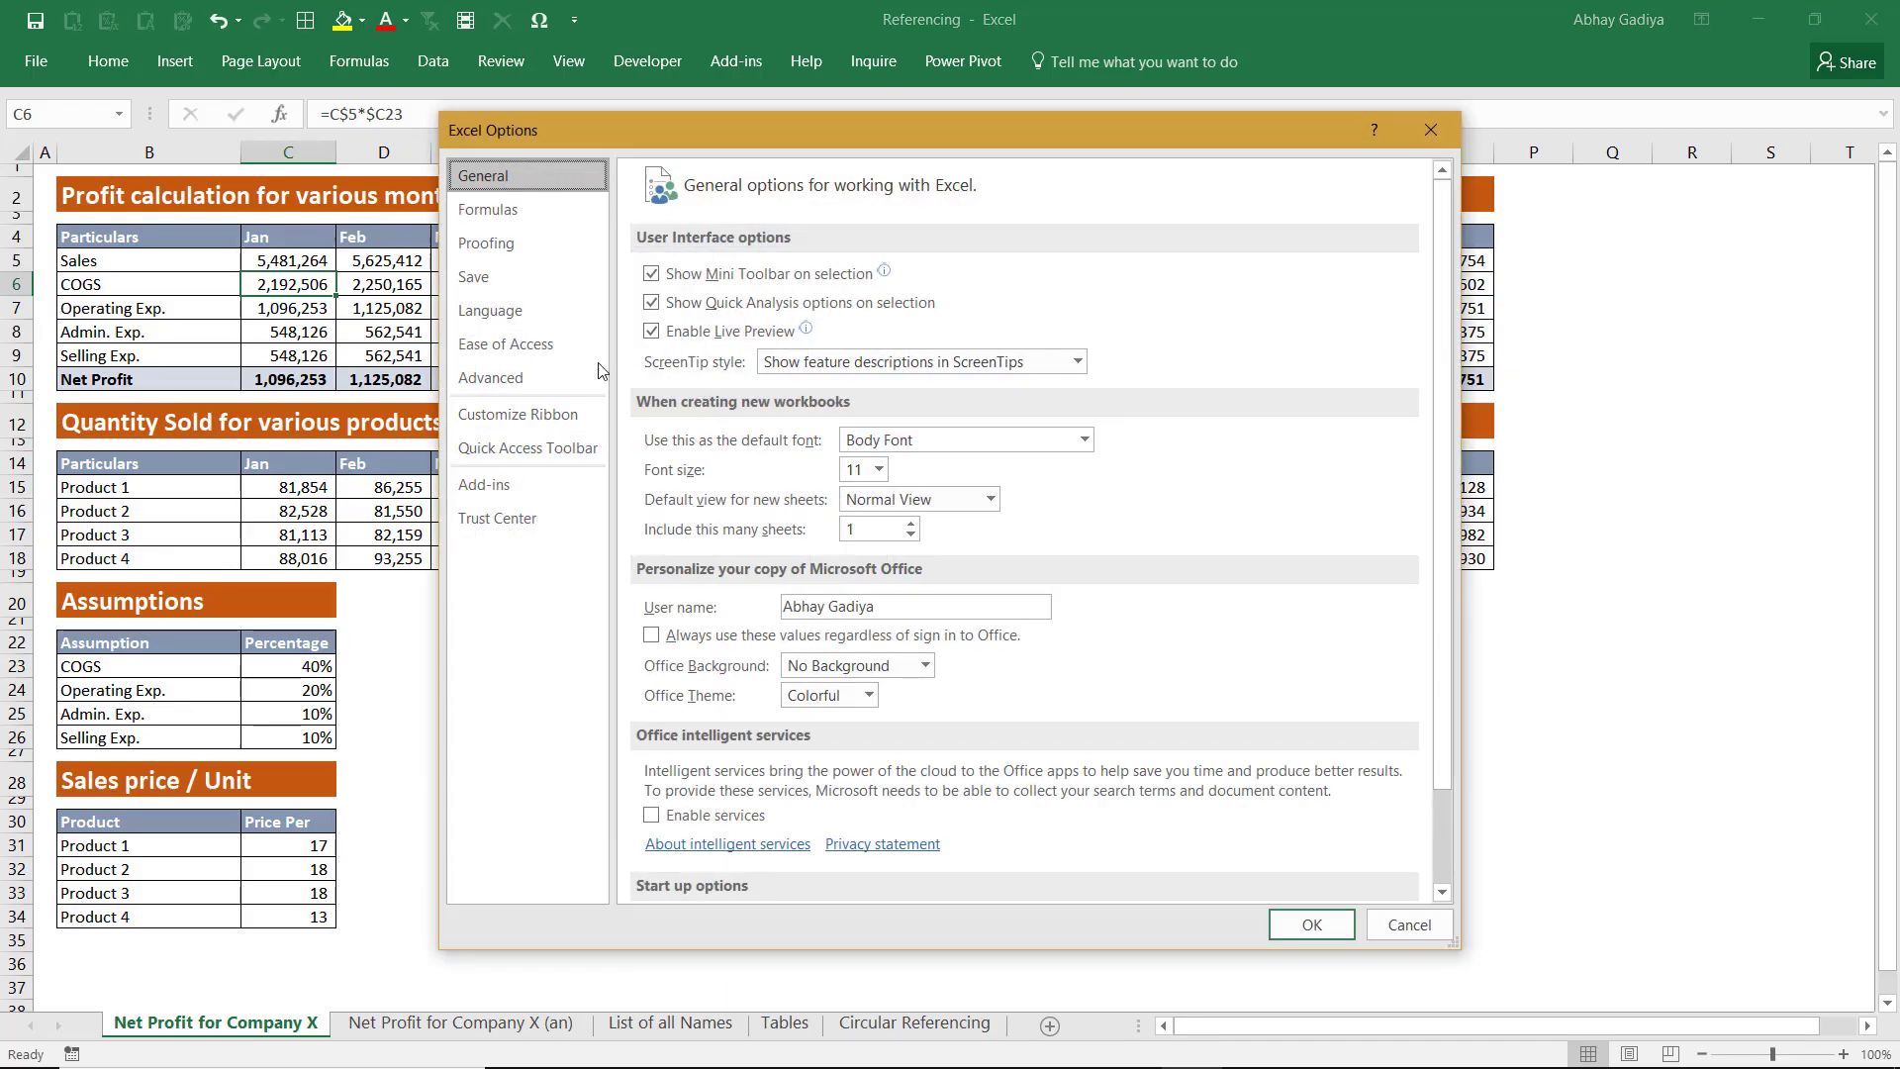
click(495, 209)
click(651, 461)
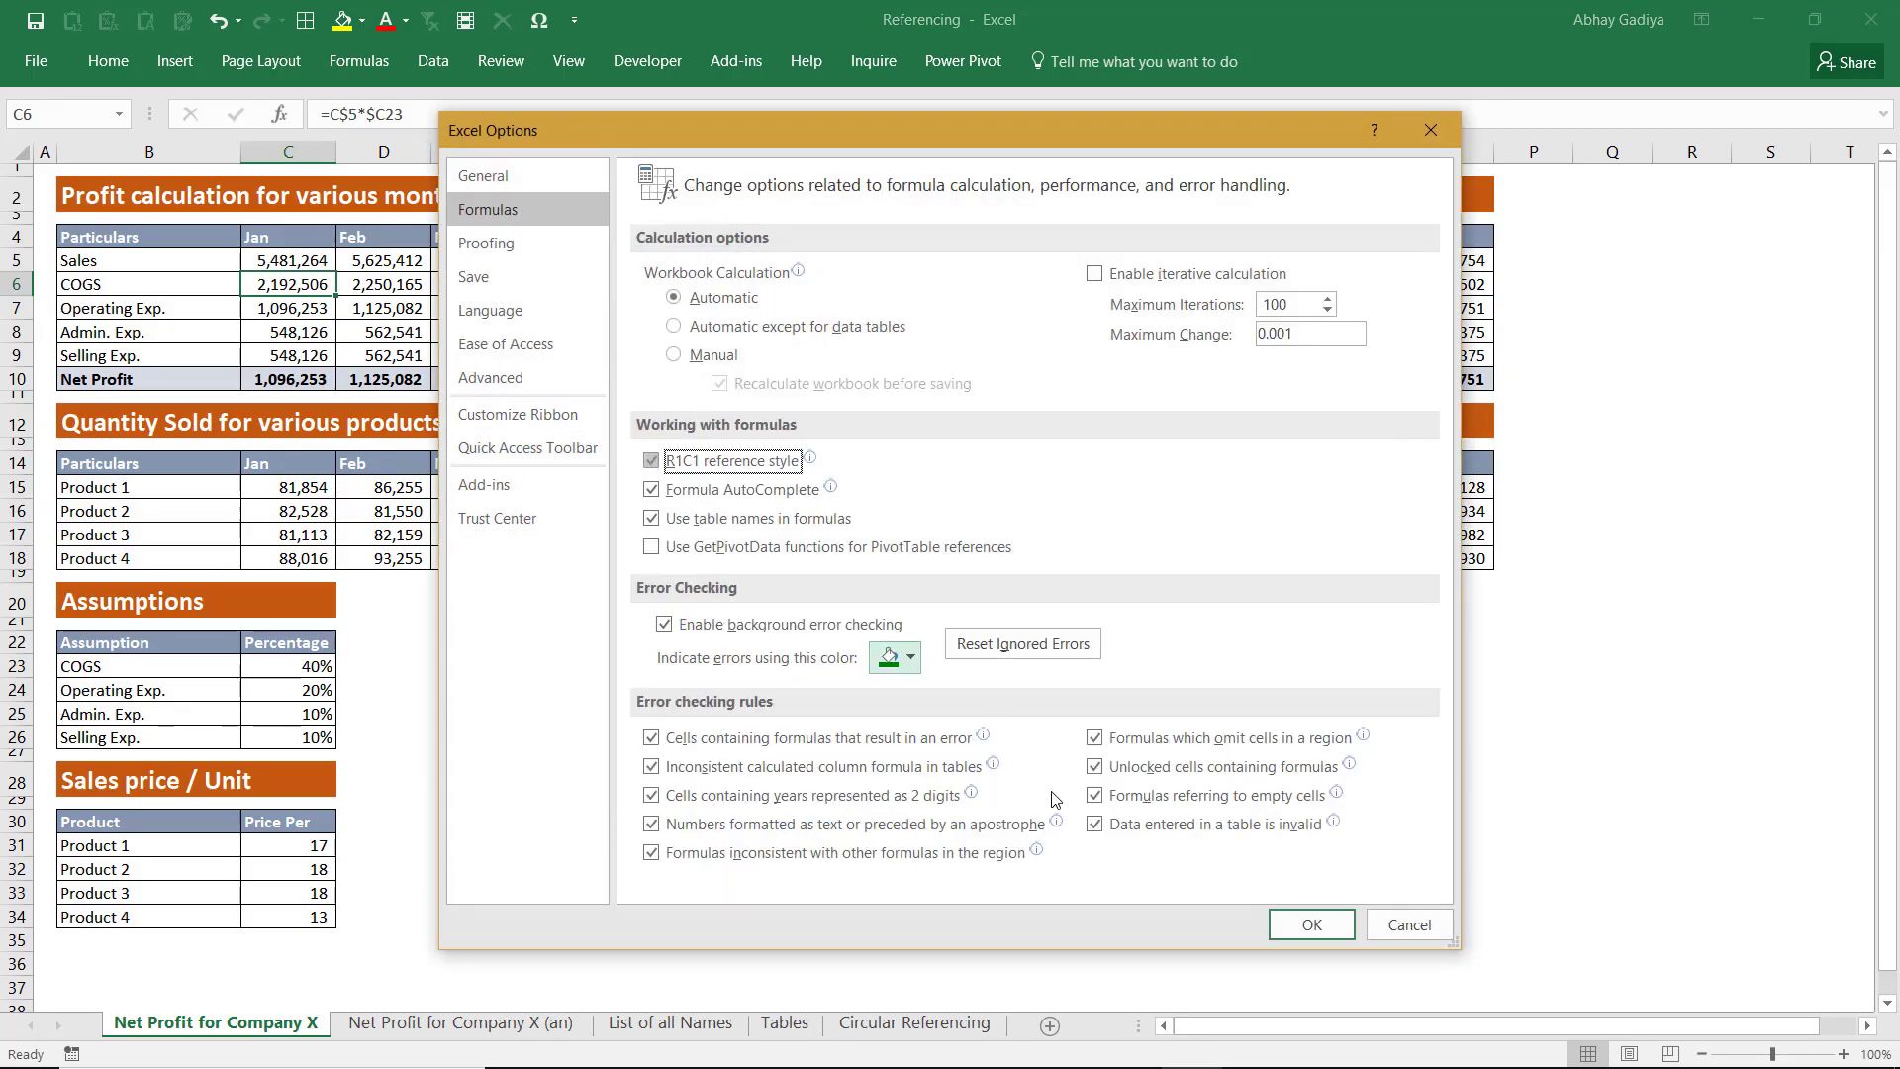
click(1344, 920)
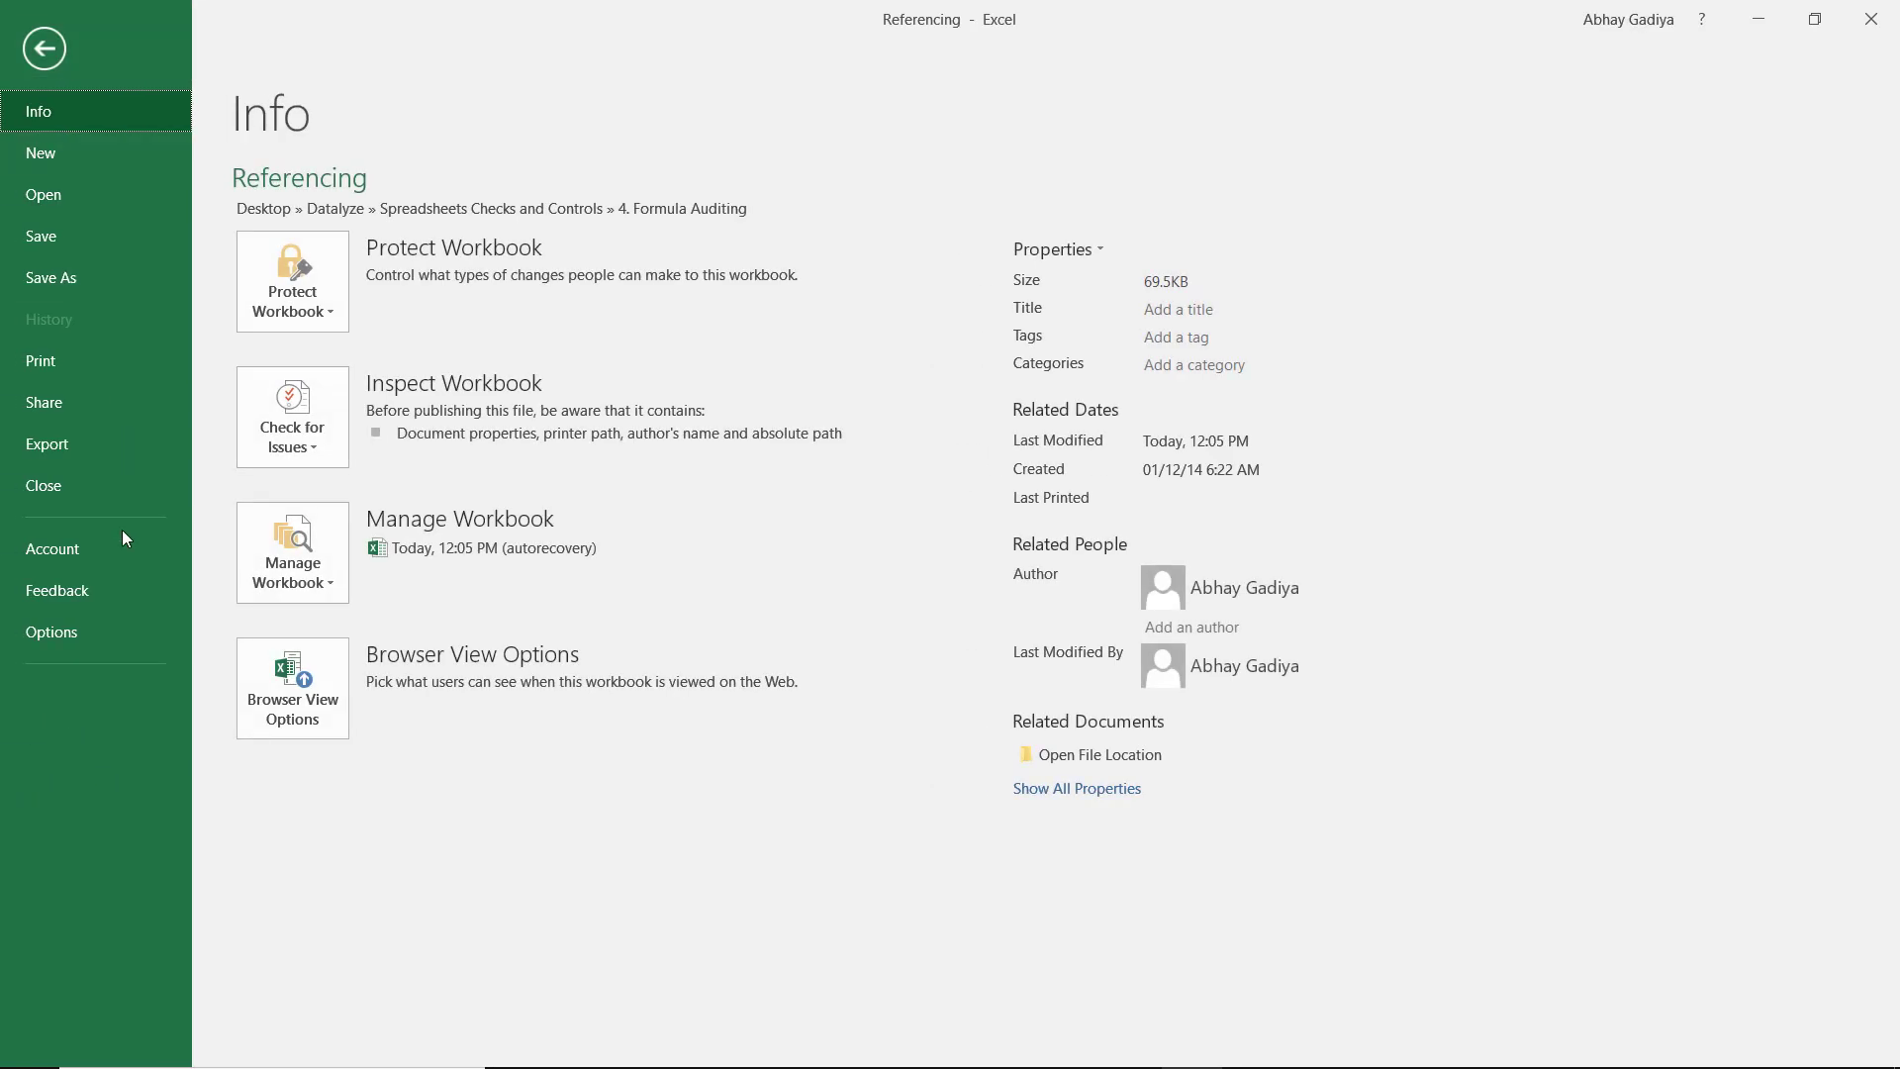
Step: Turn off the R1C1 reference style in the formula options to restore A1 notation
click(87, 645)
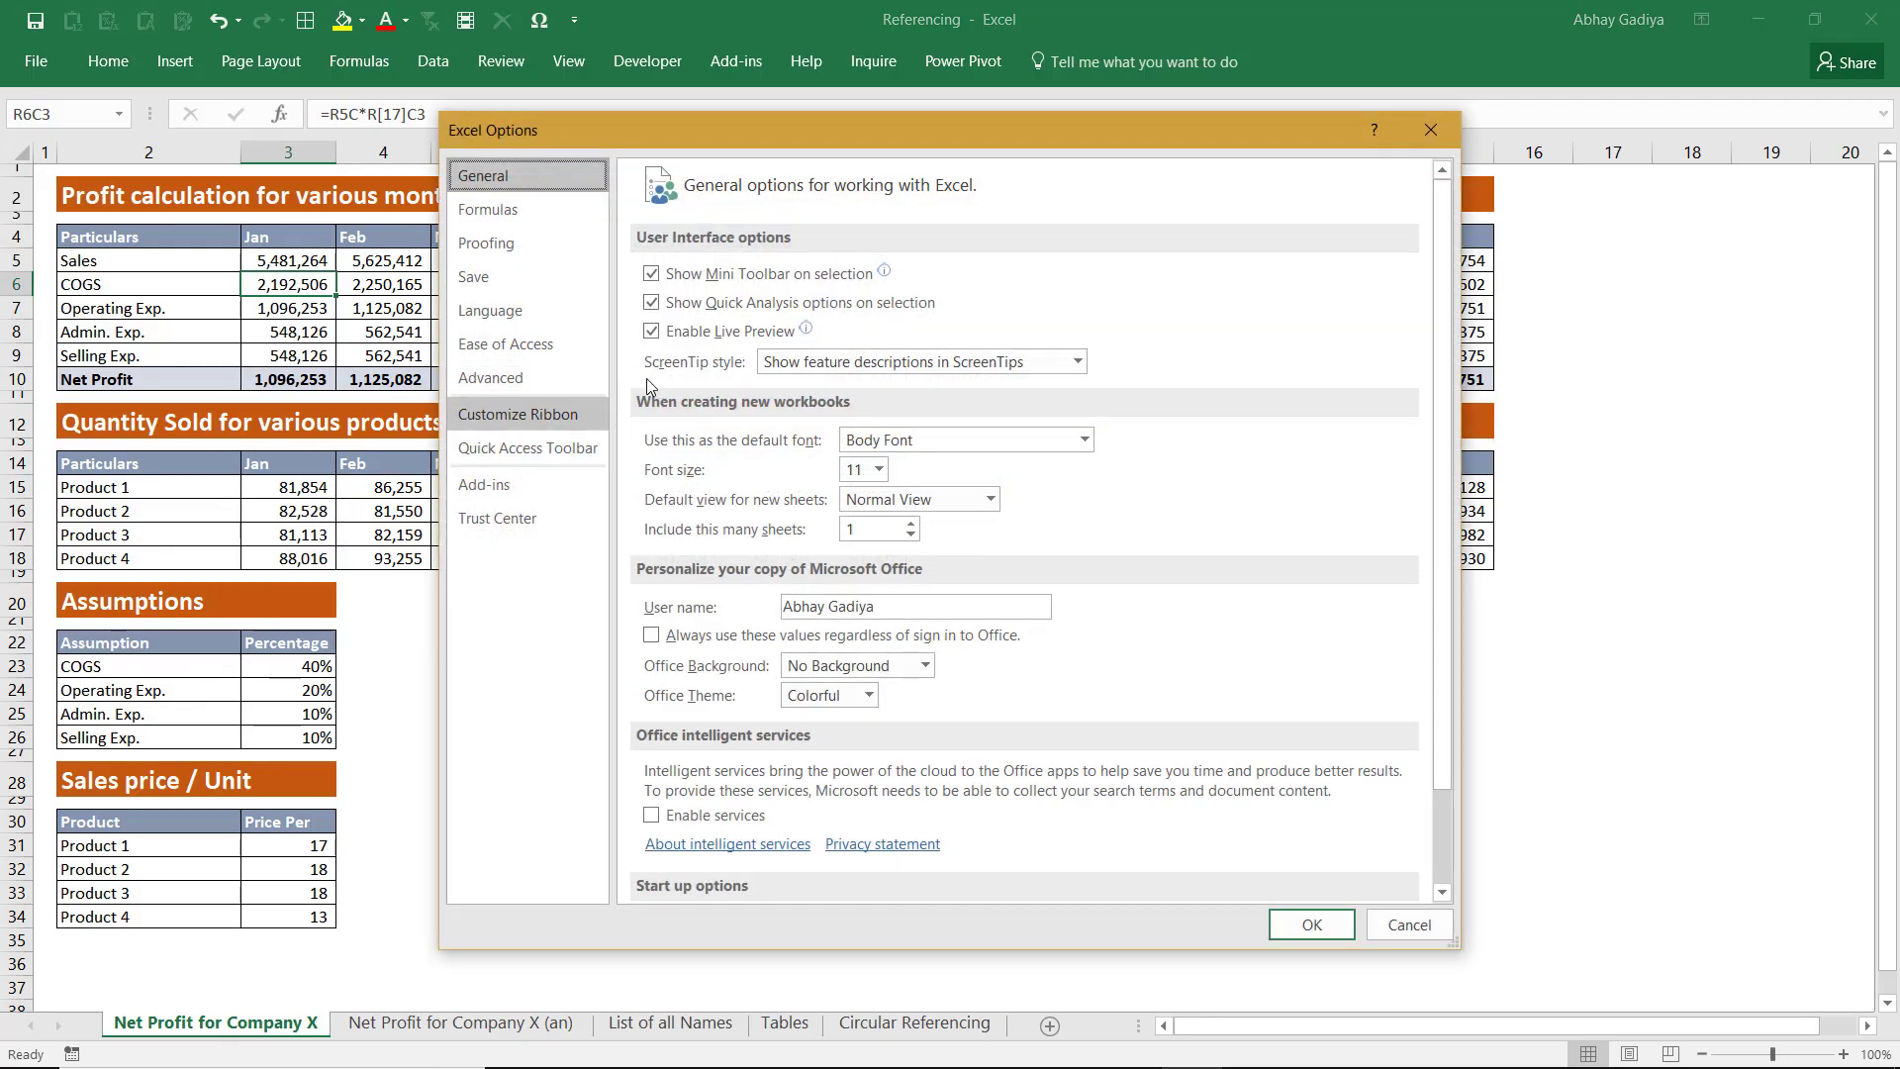
click(519, 213)
click(686, 465)
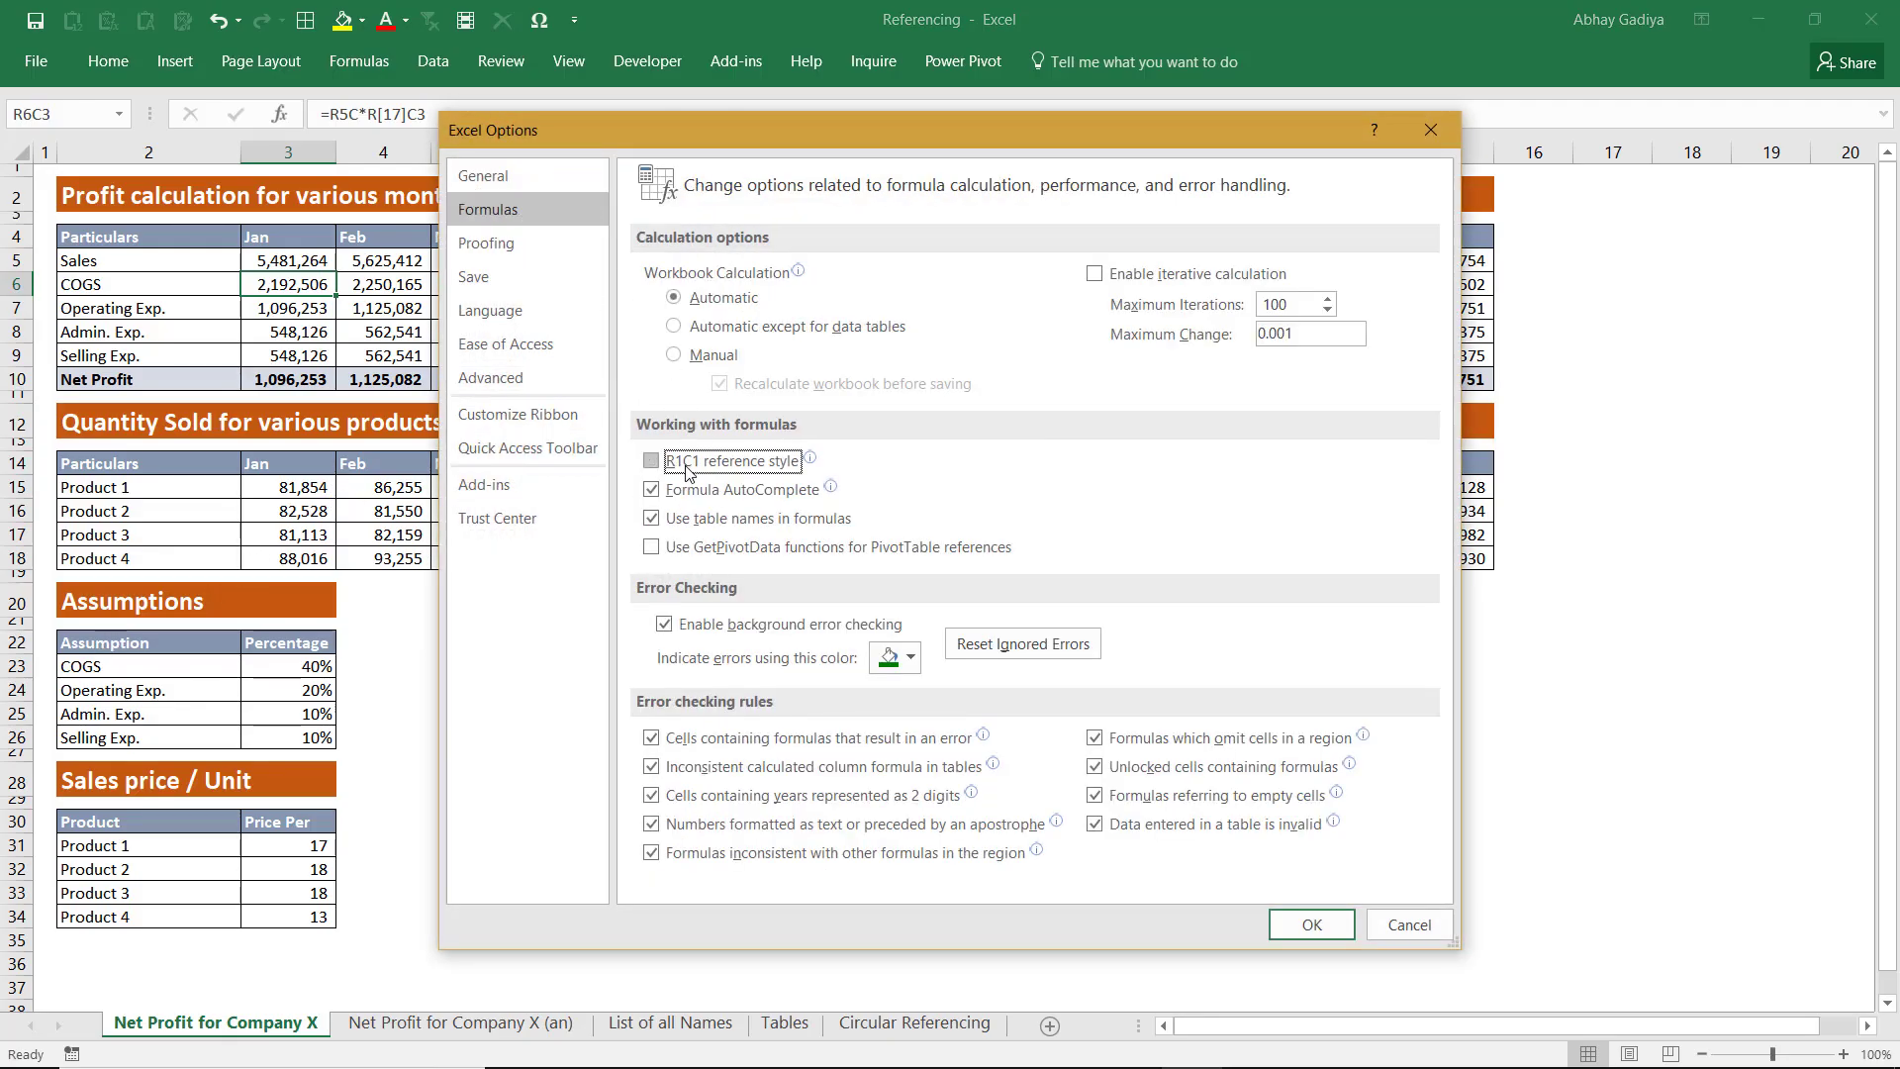
click(1304, 922)
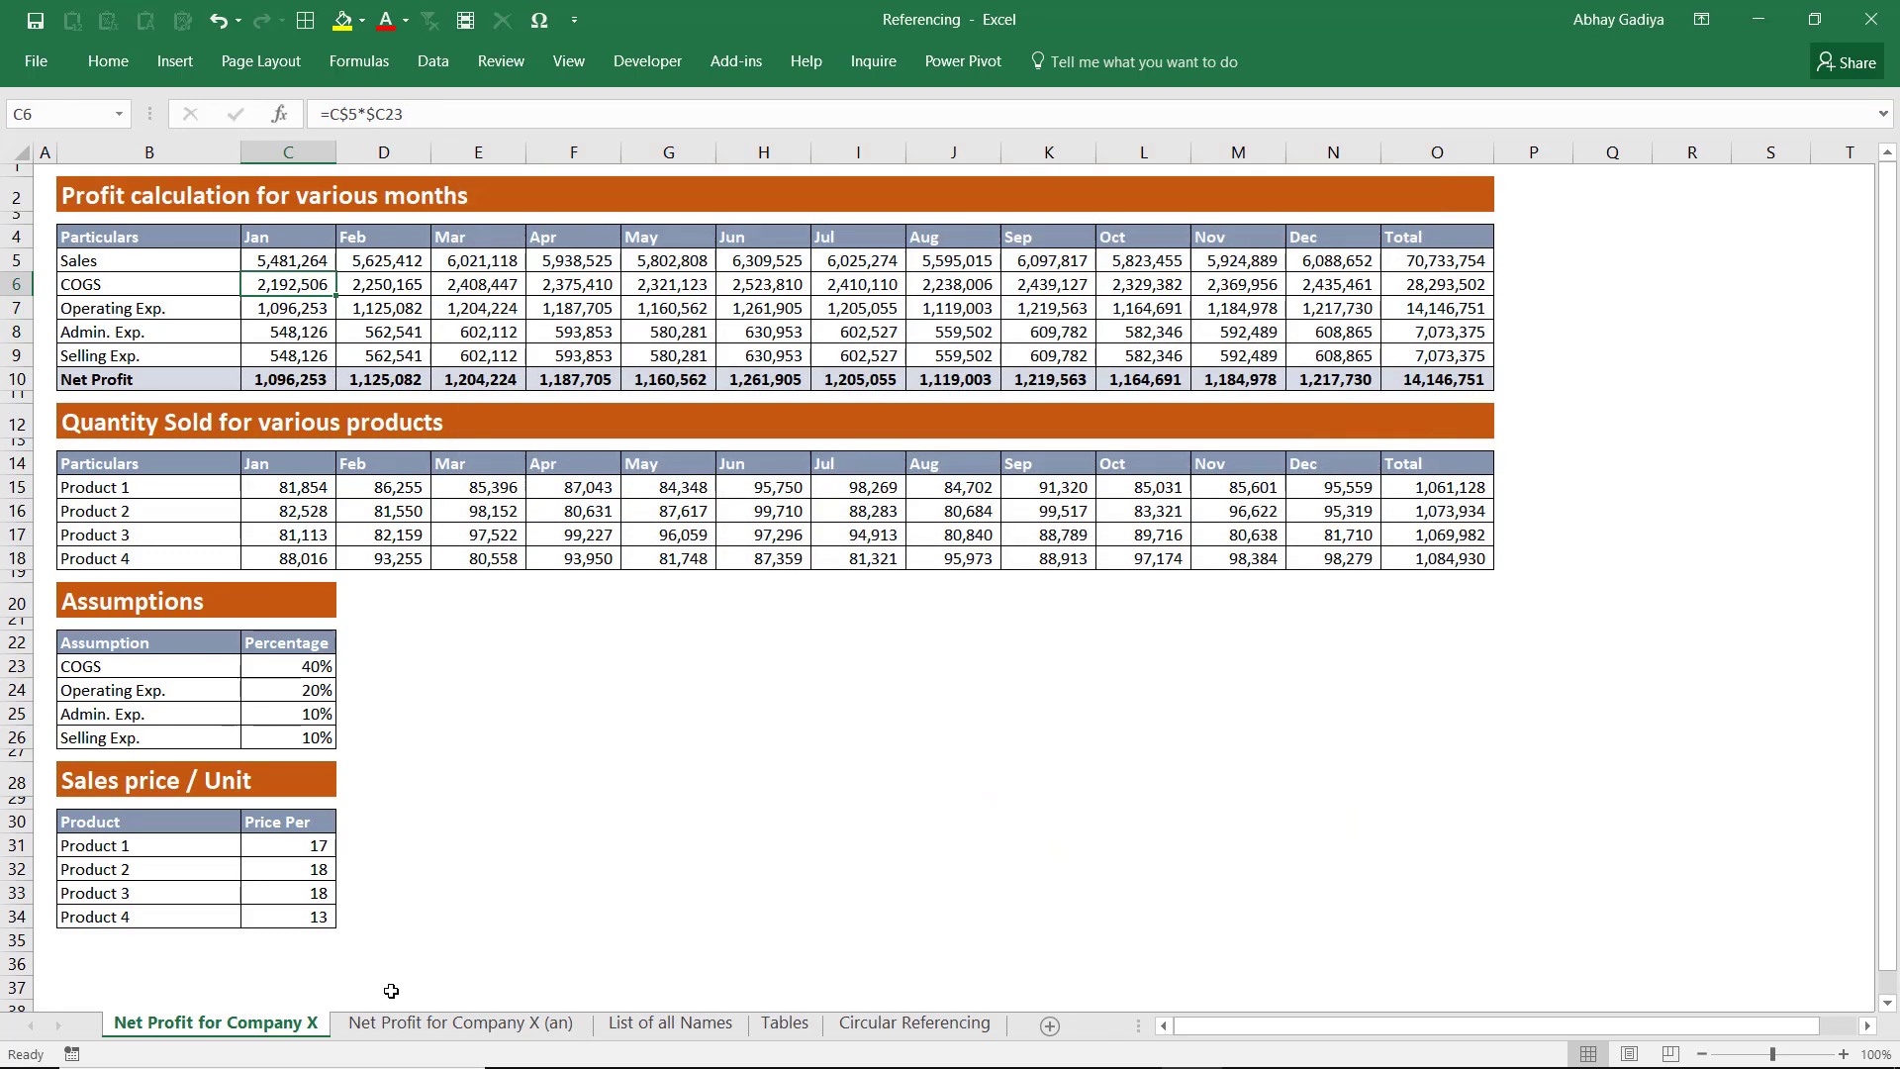
Step: Compare the February COGS formula on Net Profit for Company X (an) with the January cost formulas on Net Profit for Company X, using formula view
click(450, 1023)
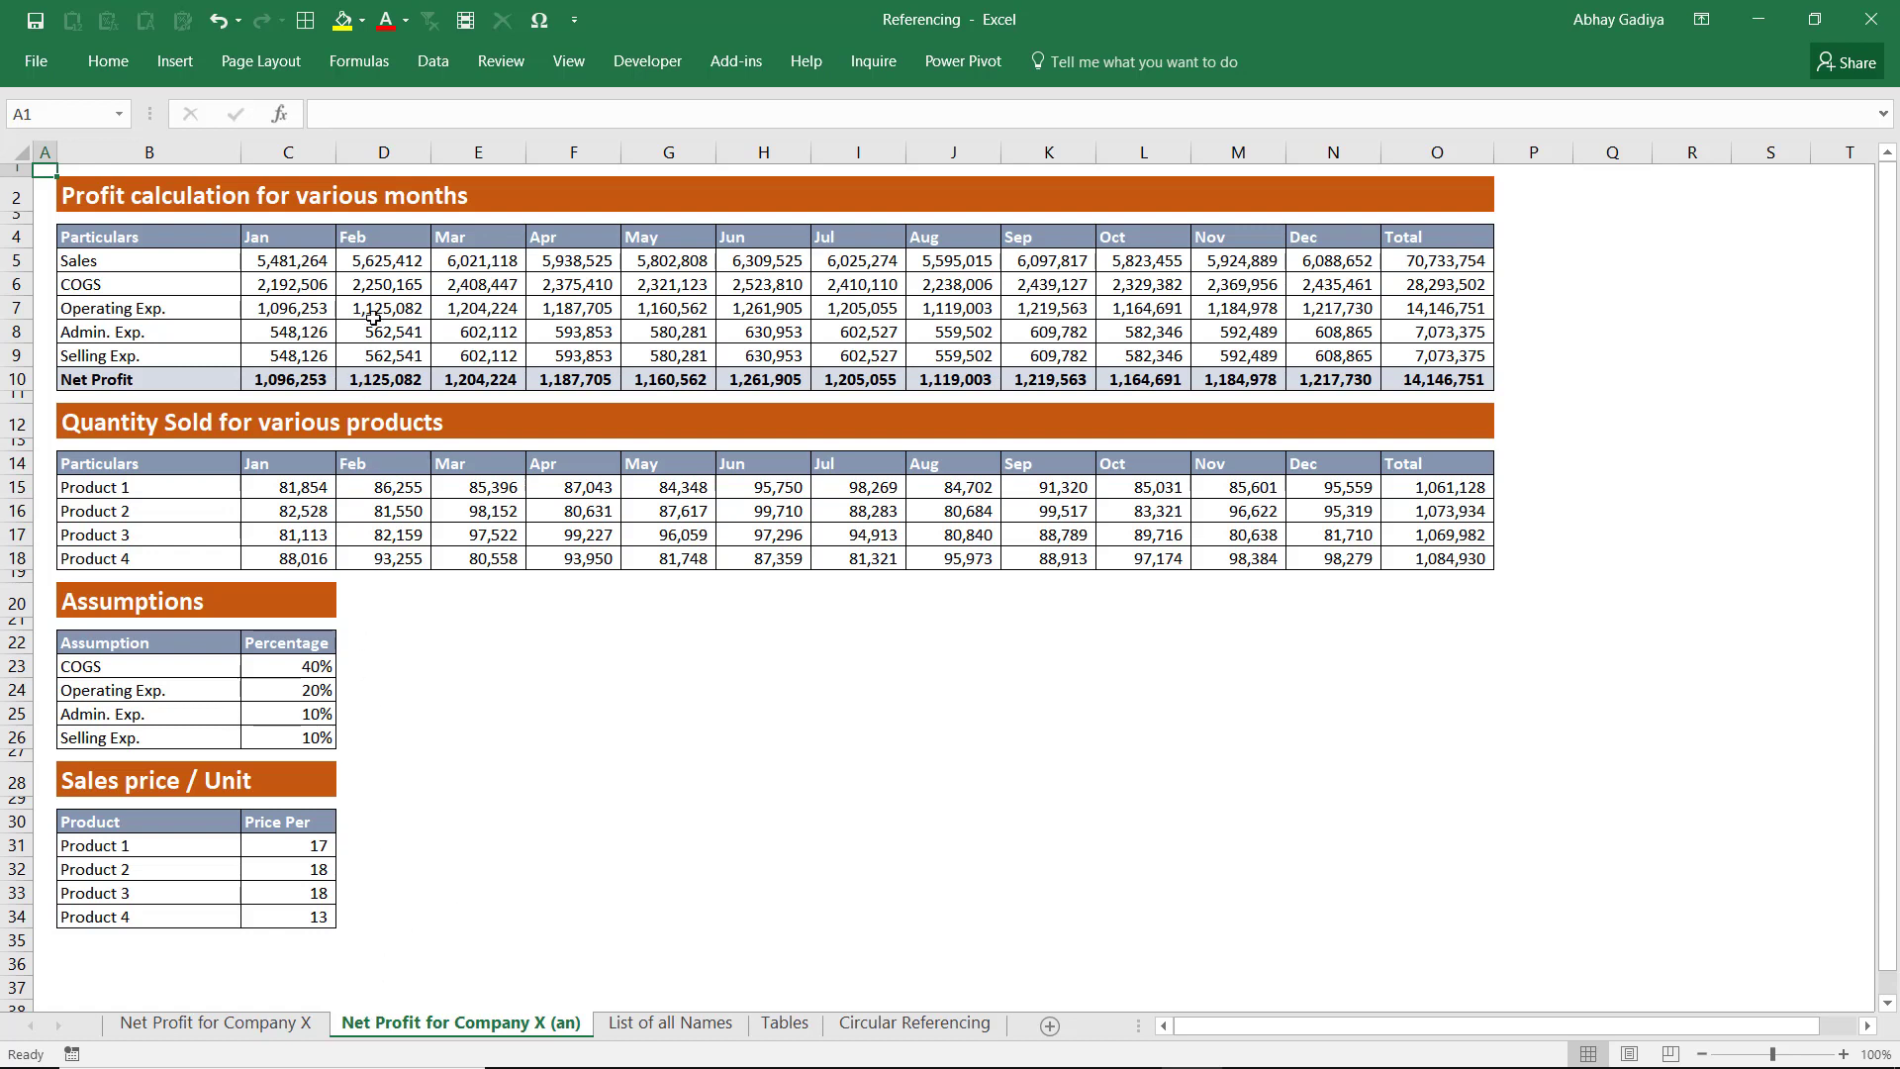
click(386, 282)
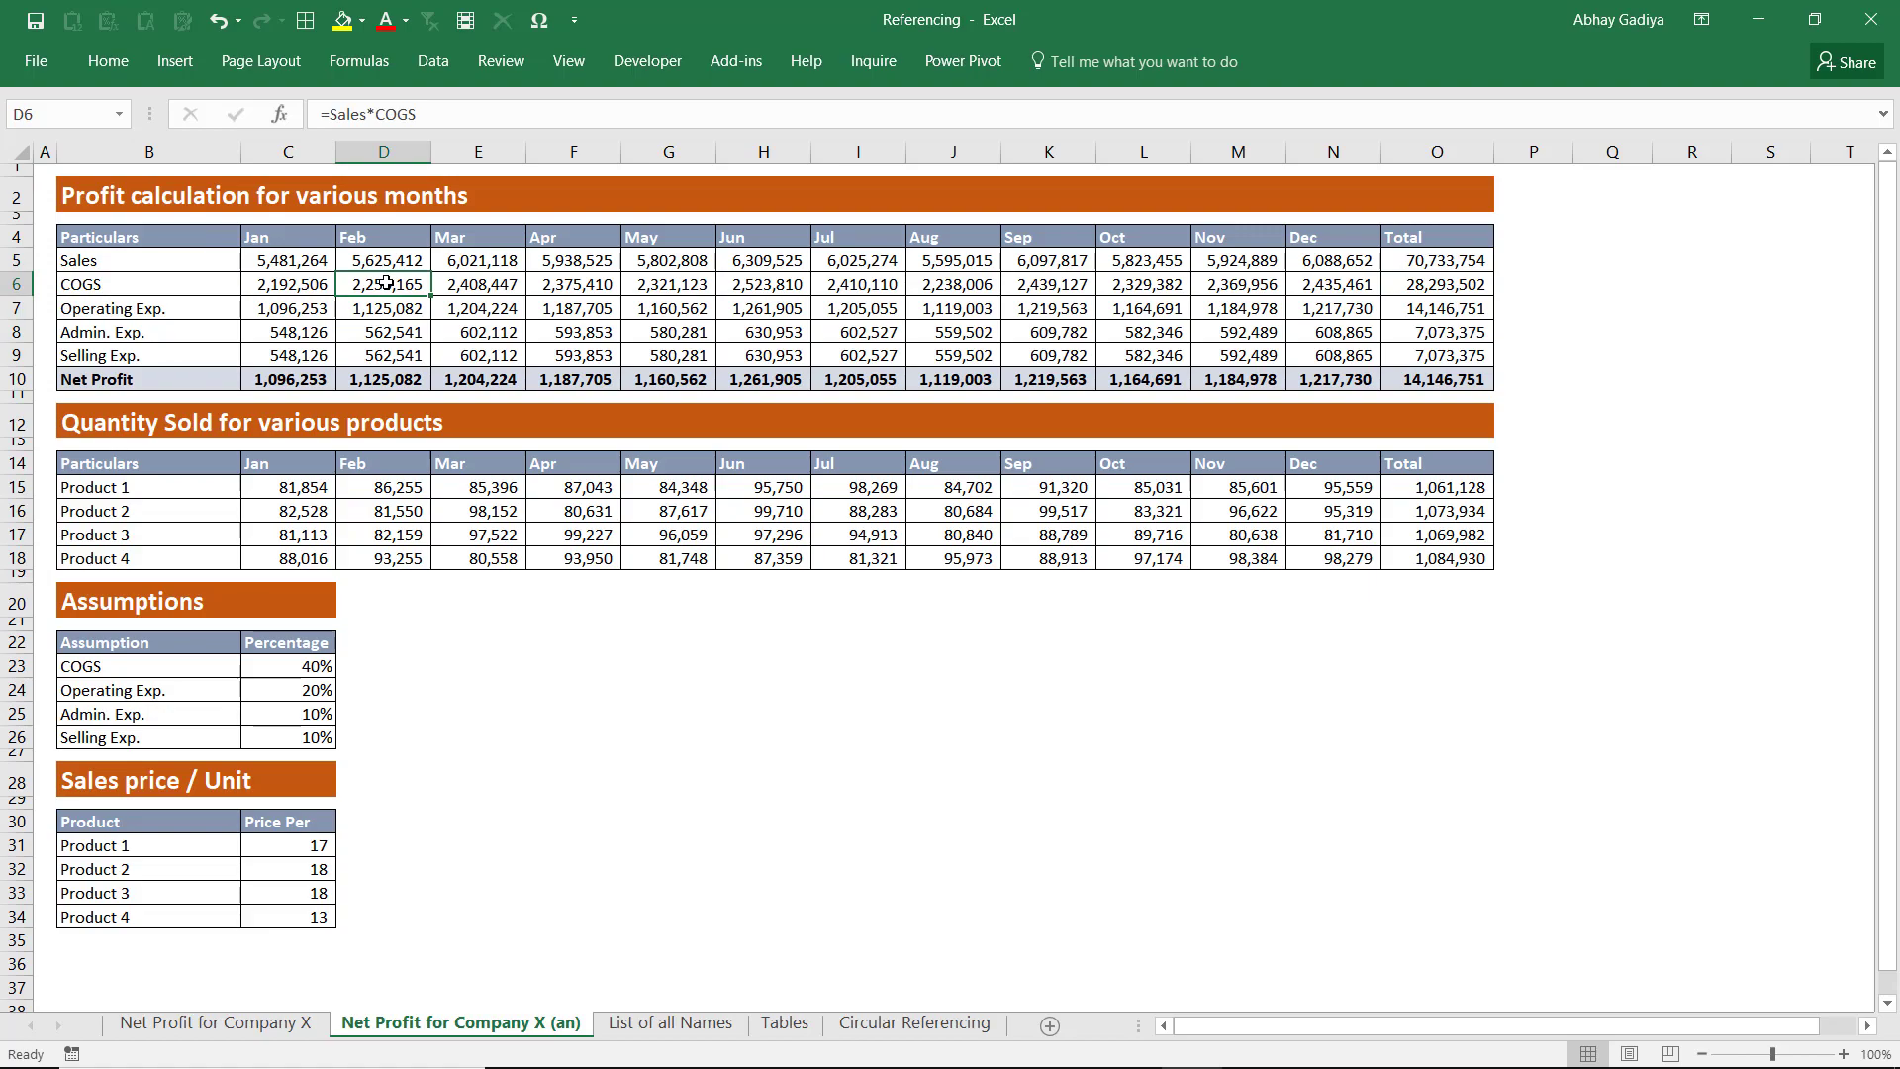
click(225, 1022)
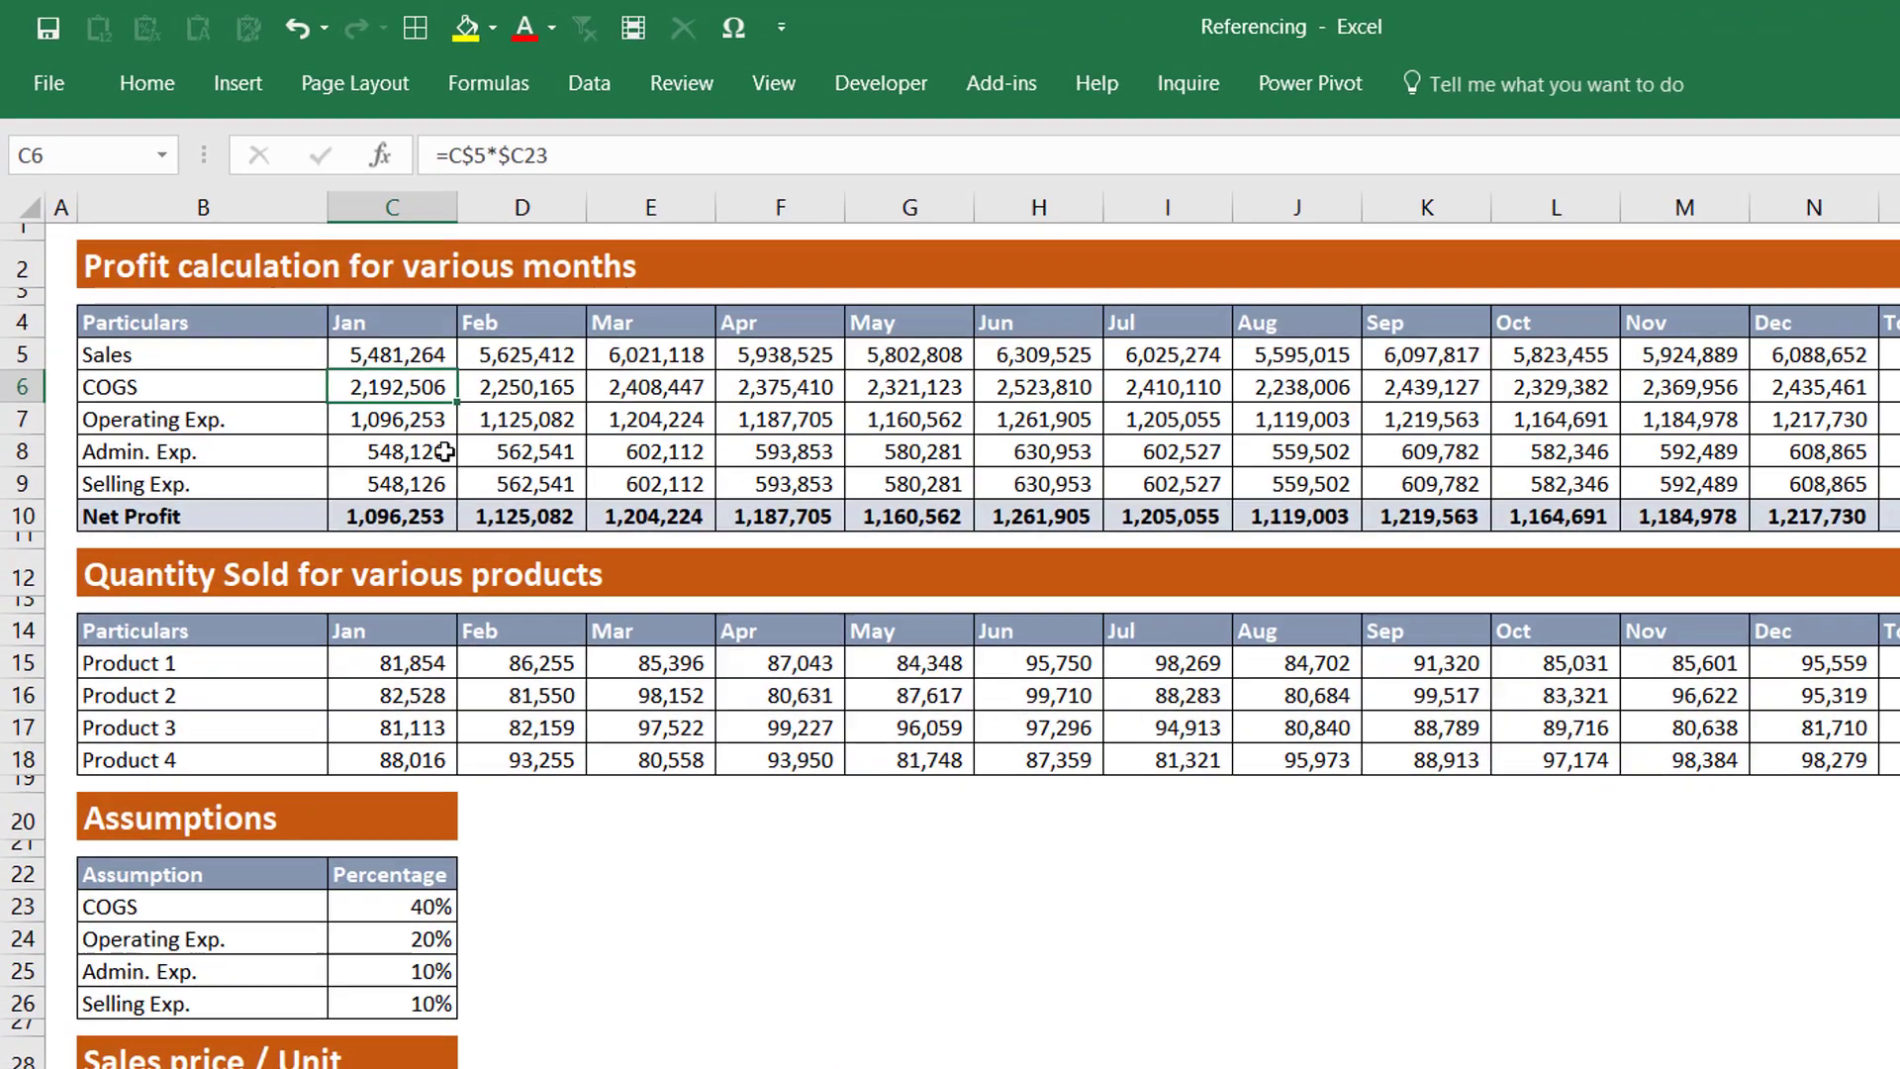
key(ctrl+grave)
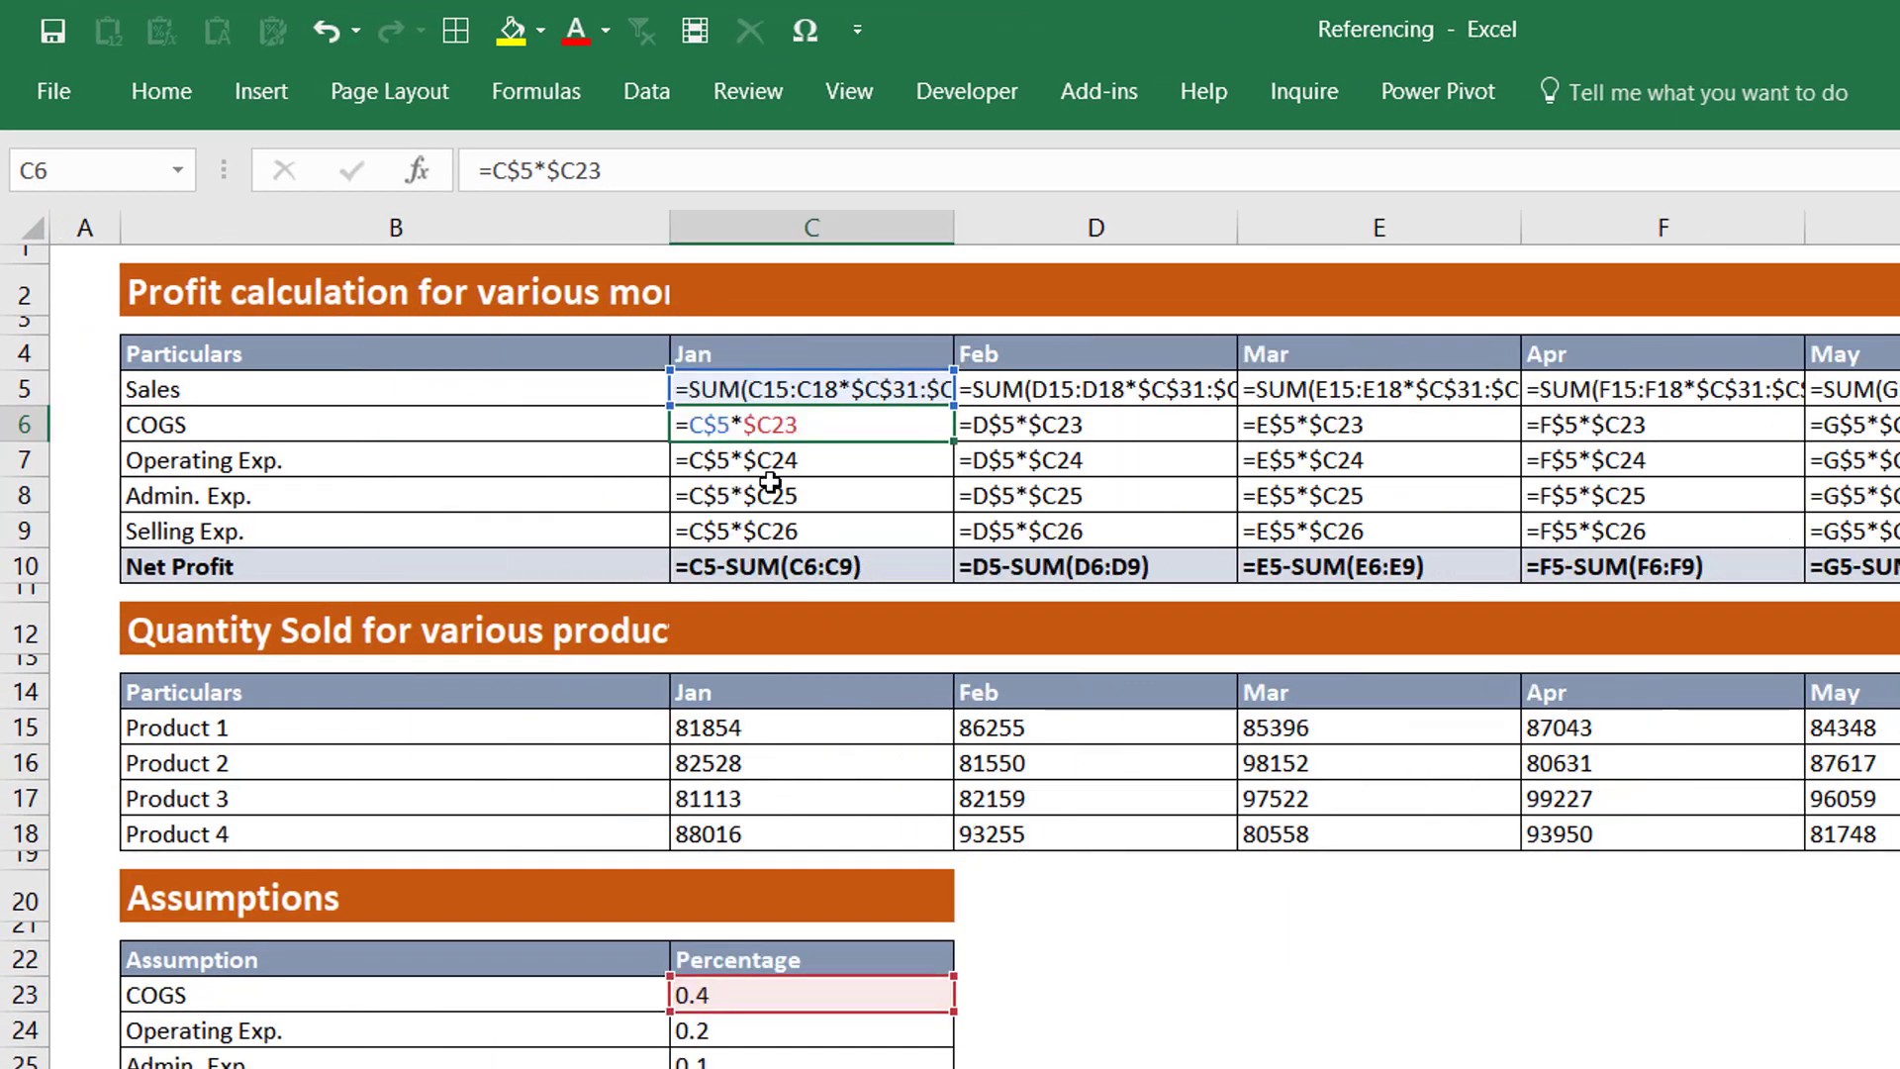
click(801, 460)
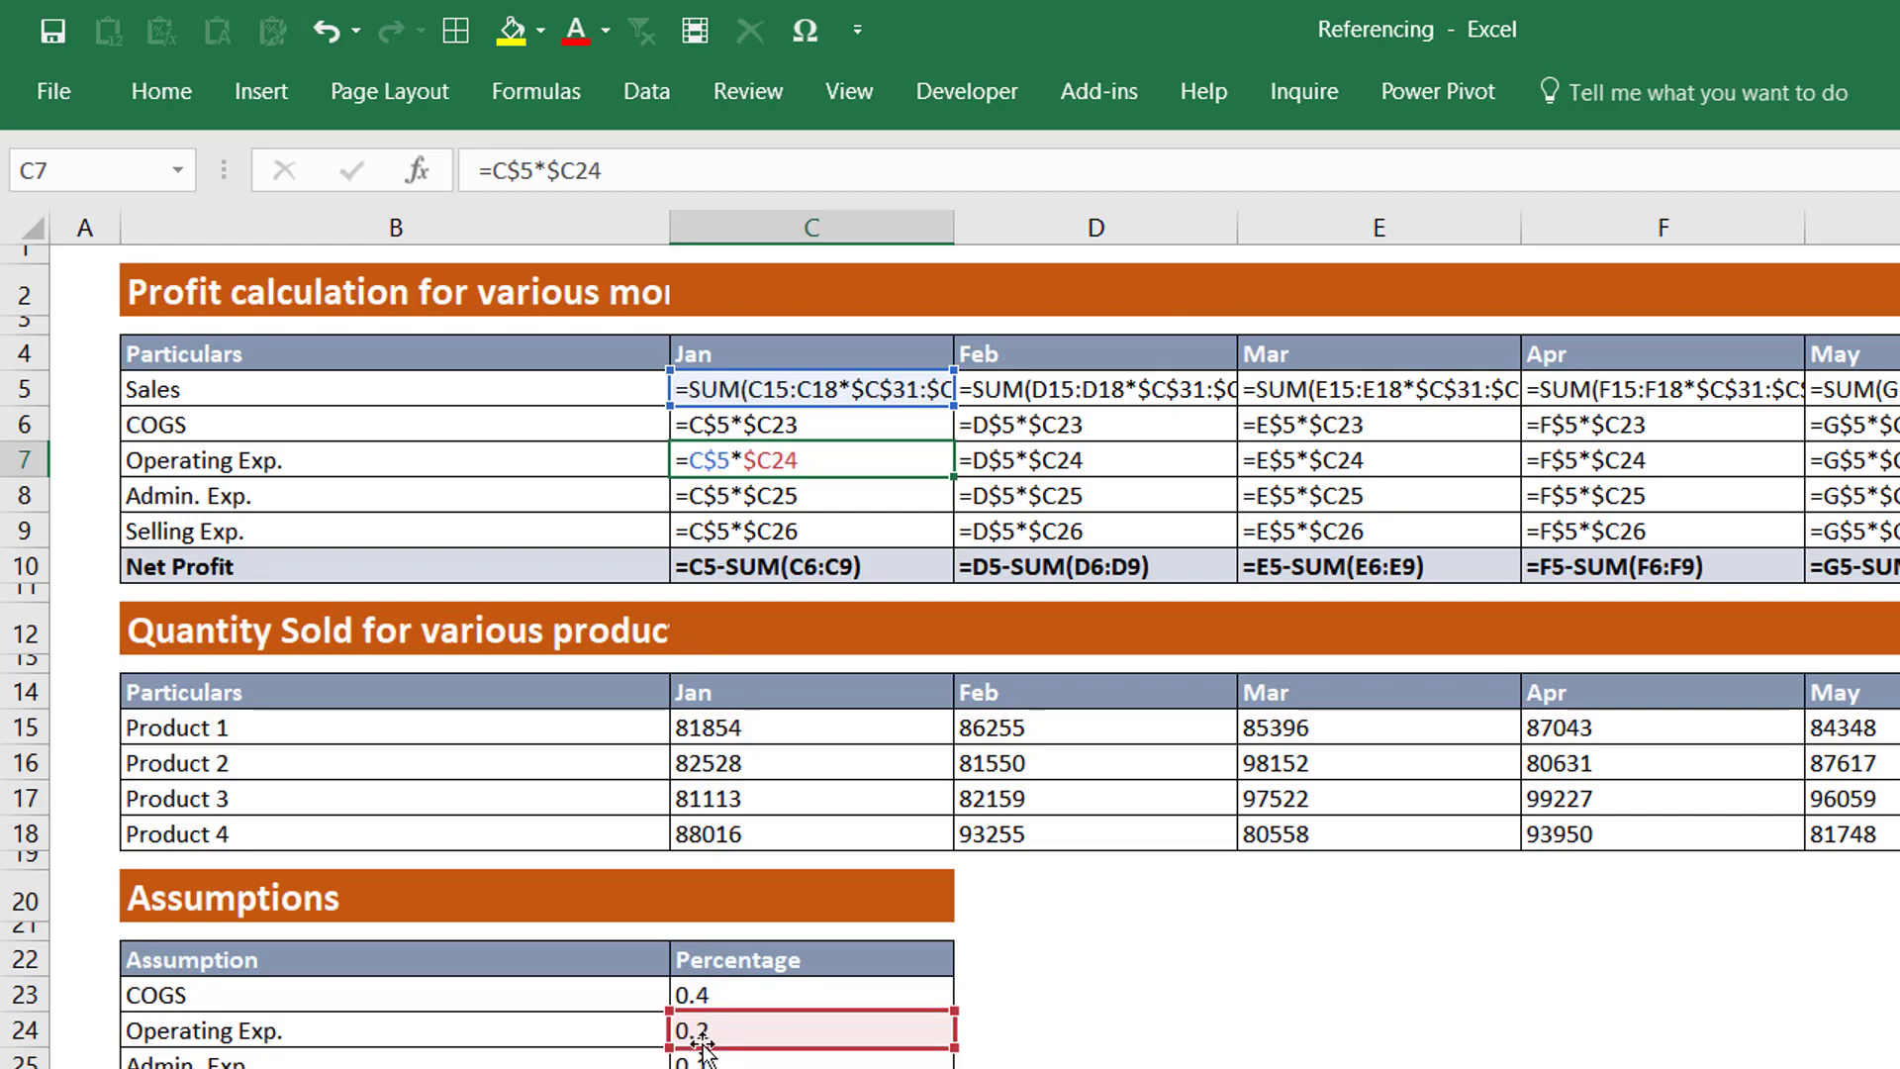
key(ctrl+grave)
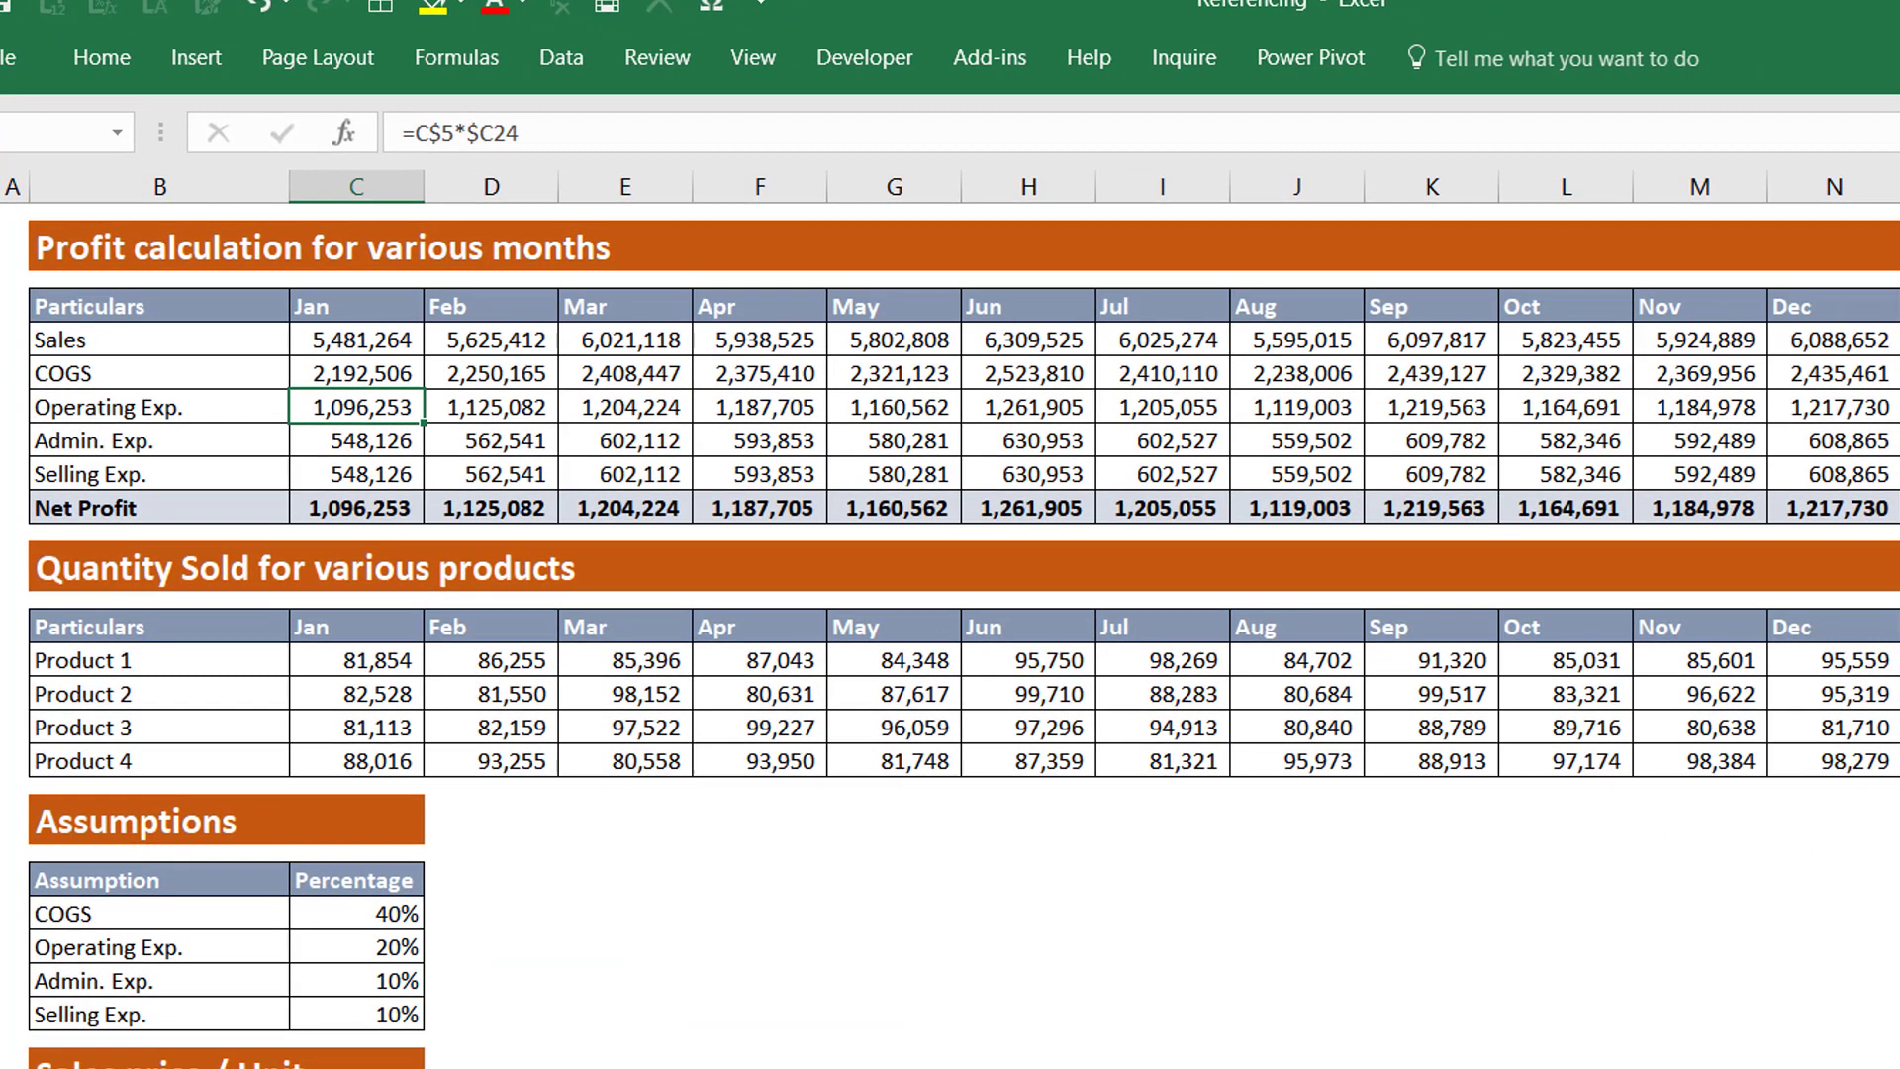
Step: On Net Profit for Company X (an), inspect the February COGS formula and the defined names of the four assumption percentage cells
key(Up)
key(Right)
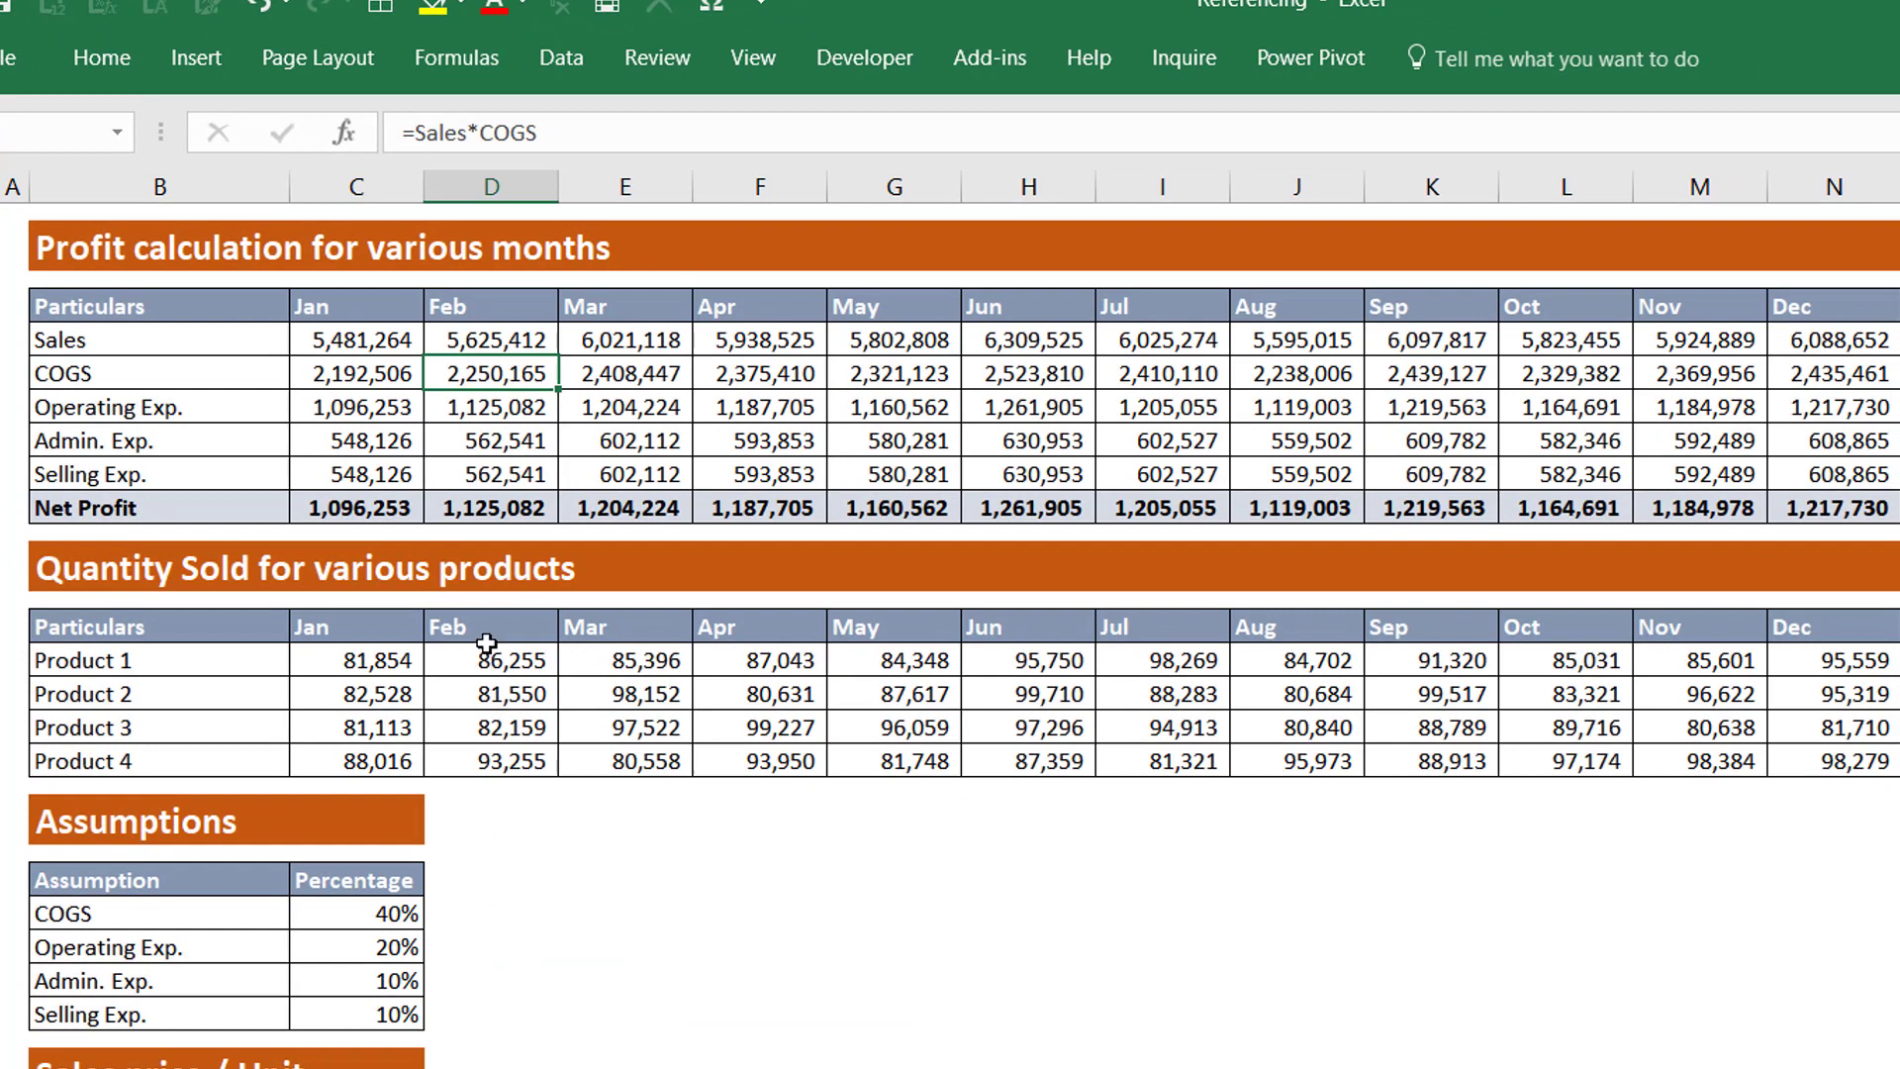
click(384, 923)
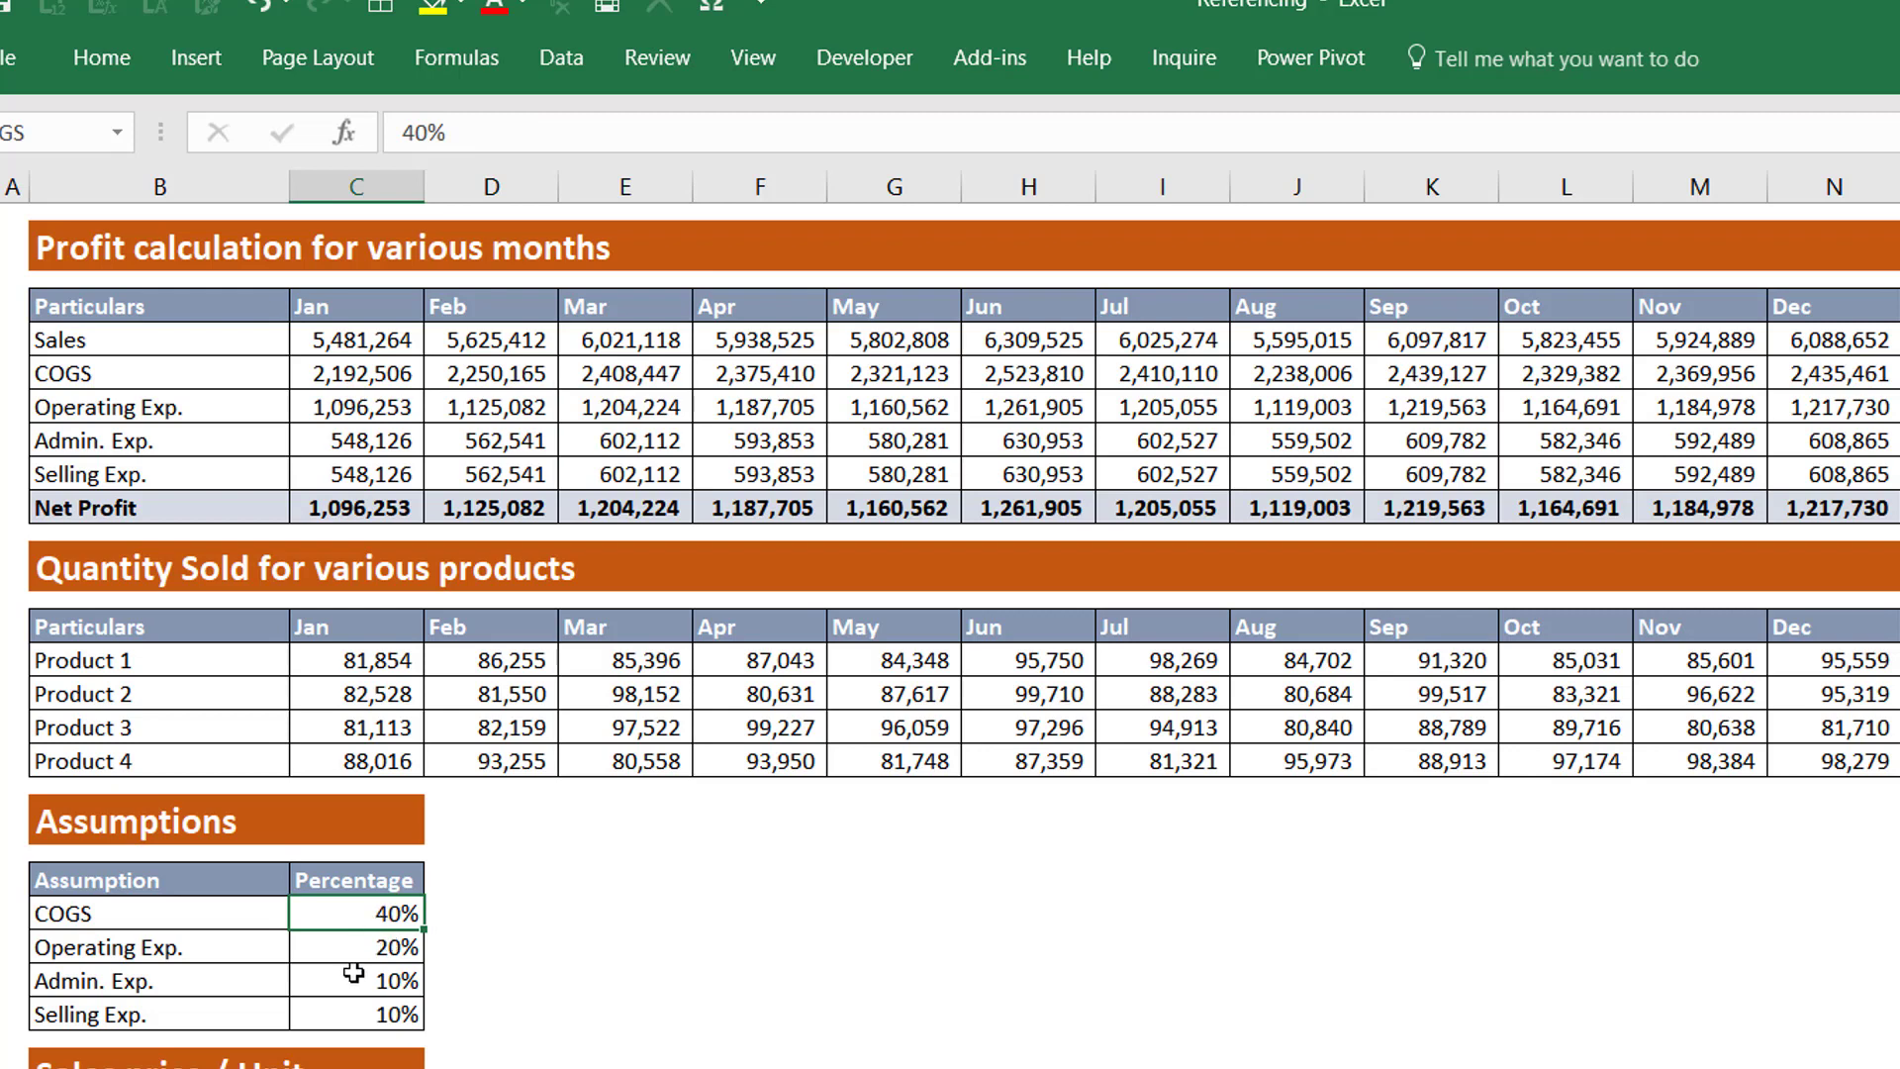
click(378, 947)
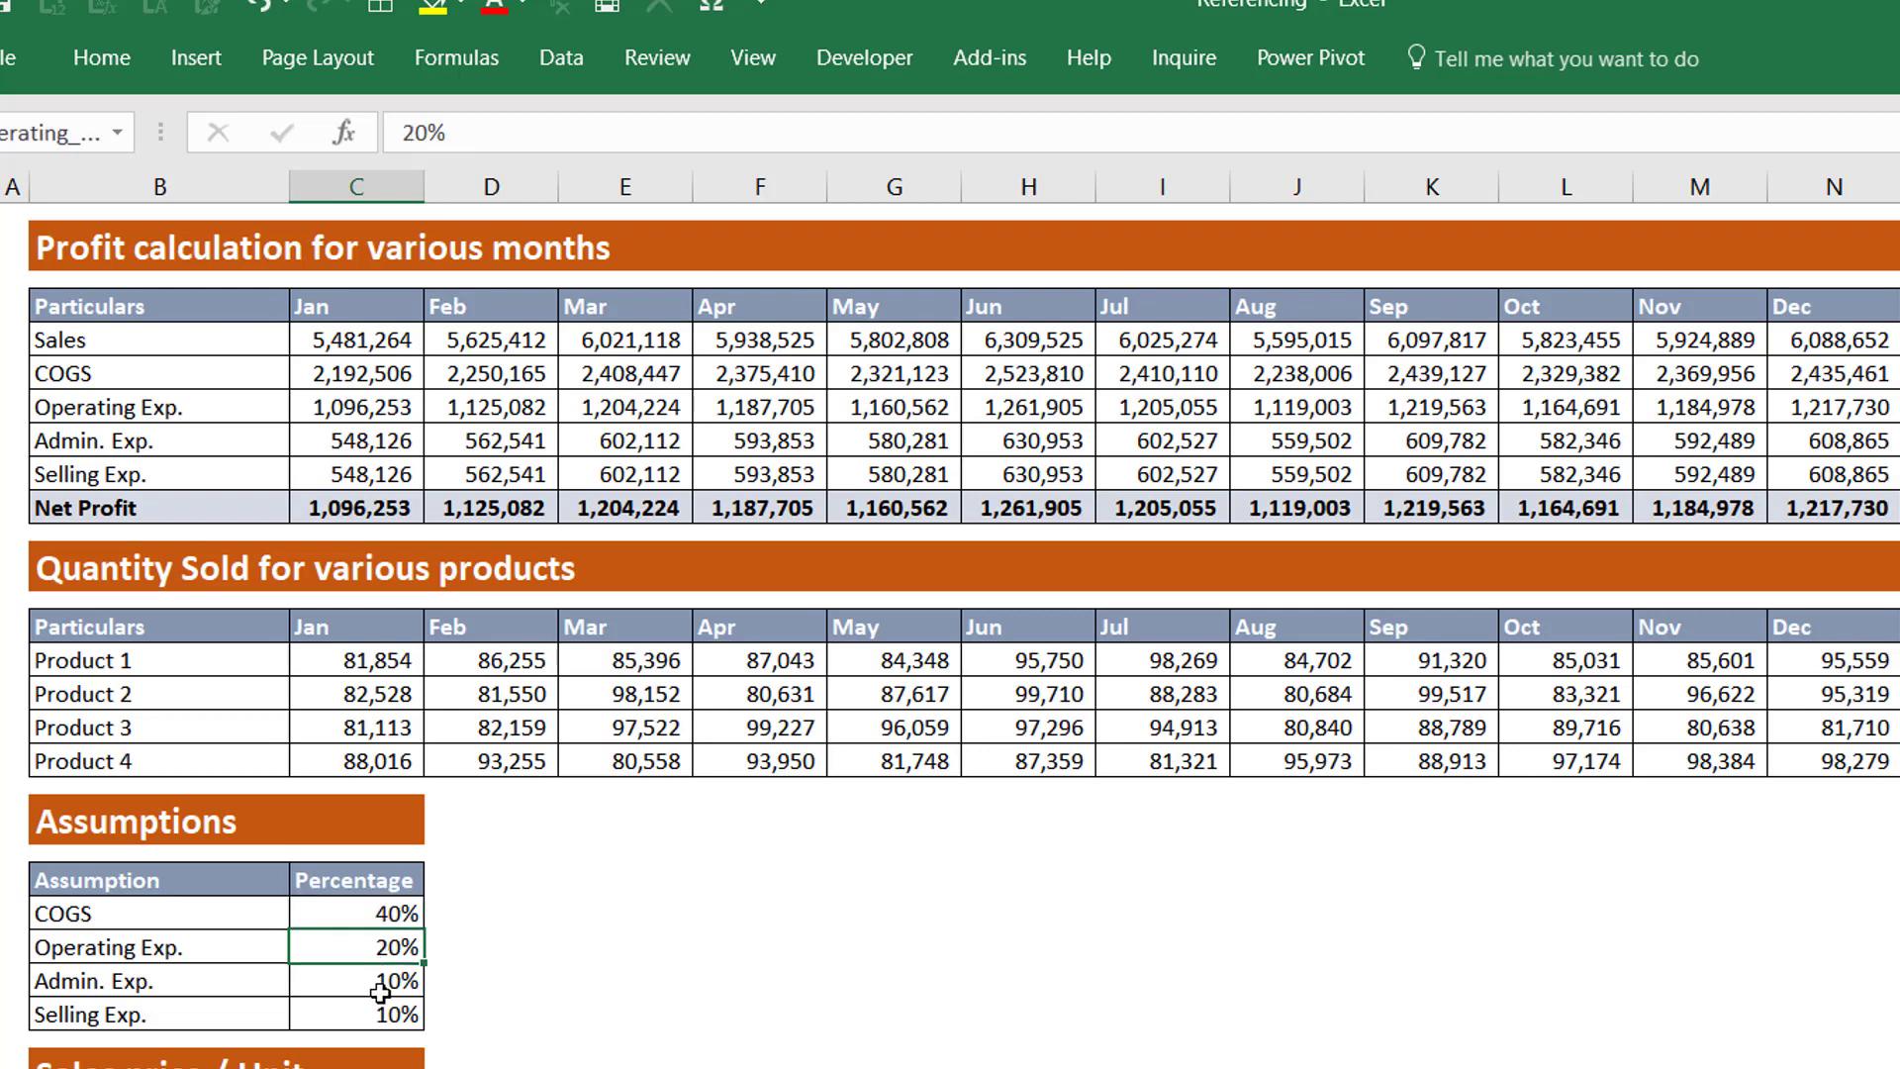
click(384, 987)
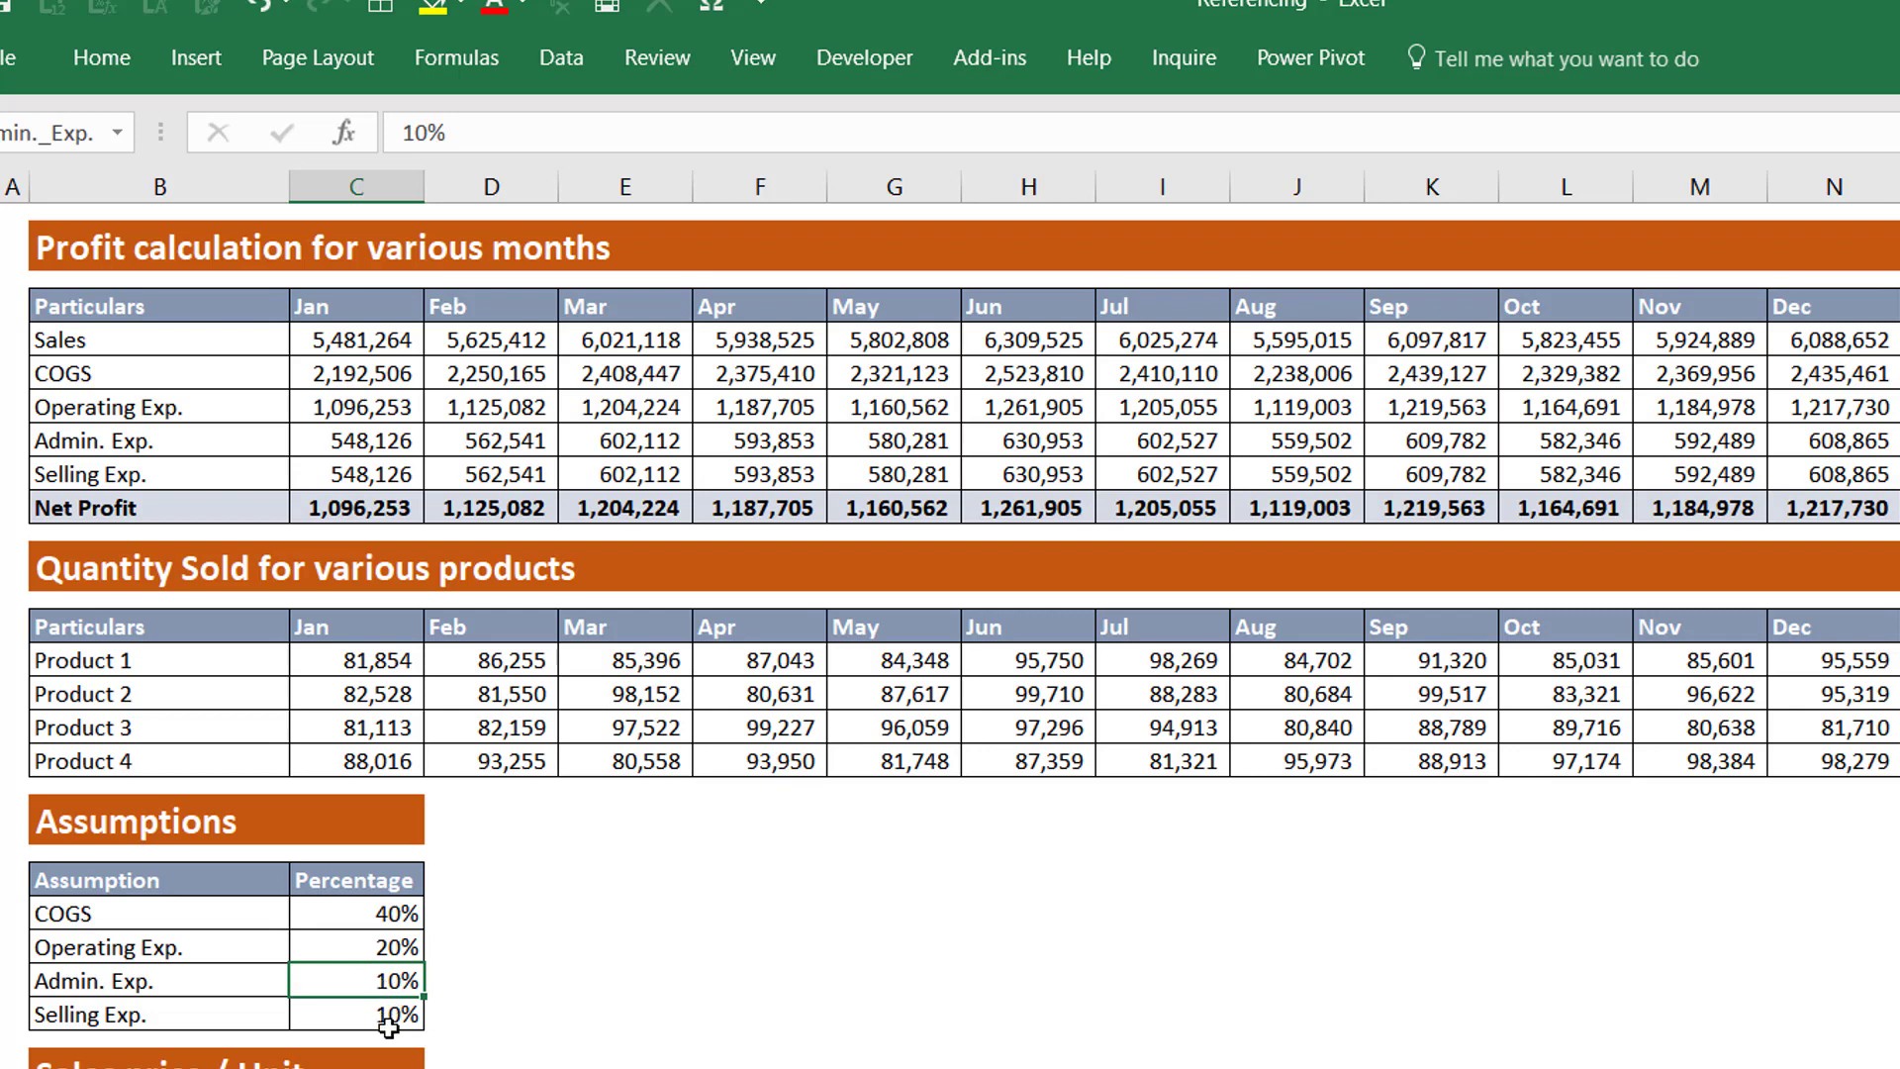
click(389, 1022)
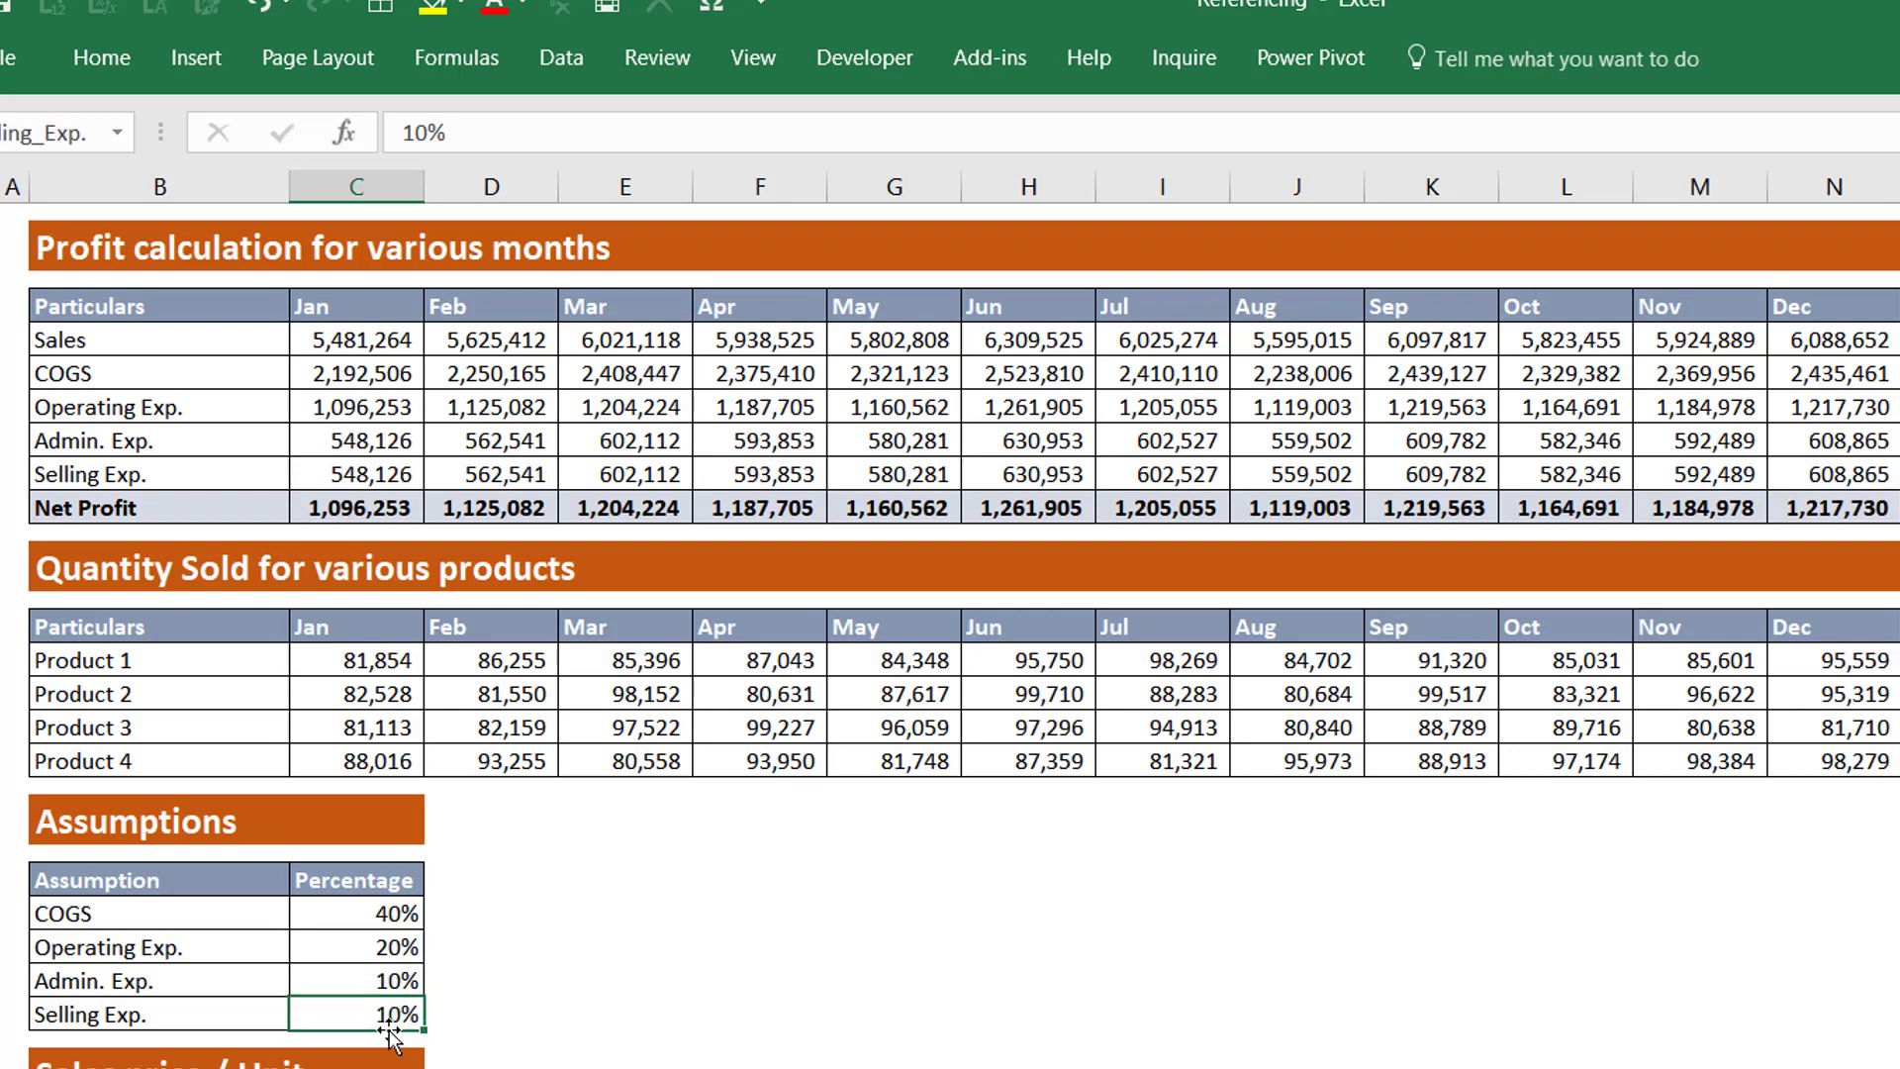
Step: Show all formulas on the sheet and examine the named references in the January COGS and Operating Exp. formulas
key(ctrl+grave)
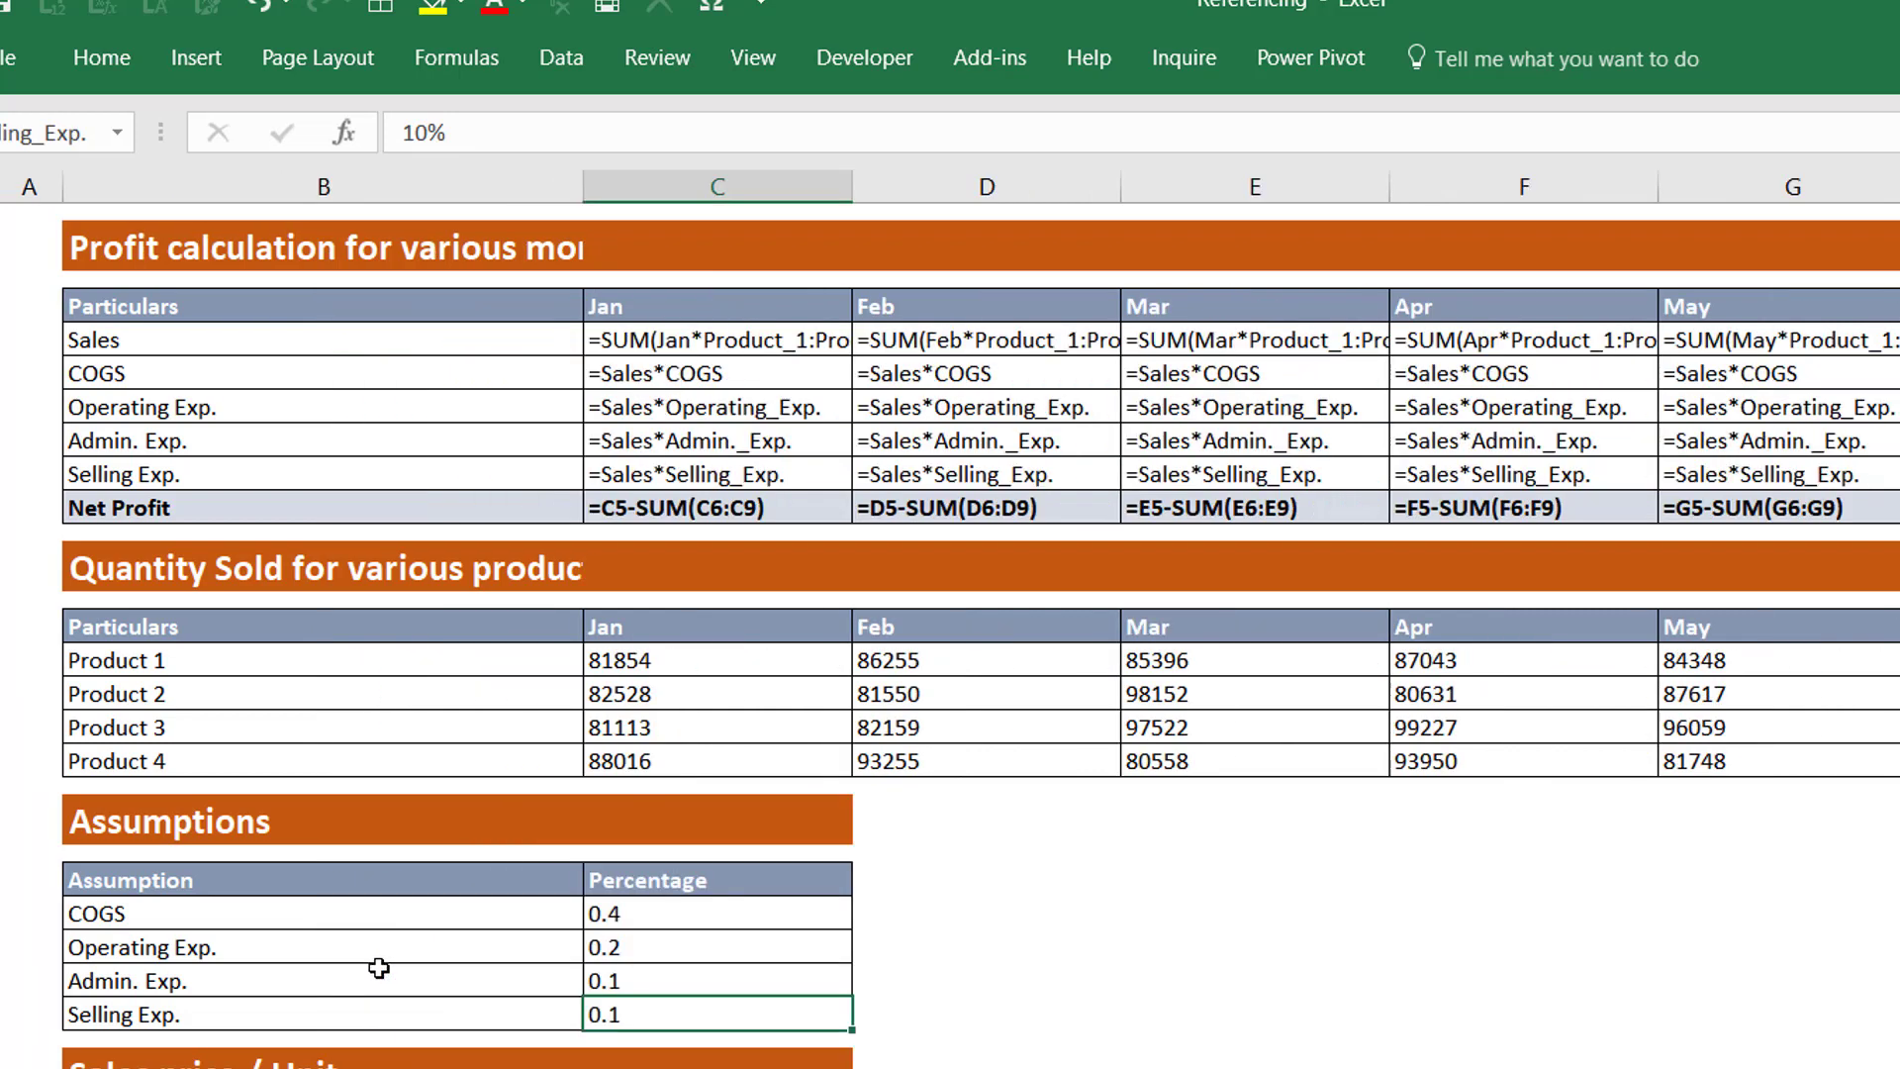
double_click(770, 413)
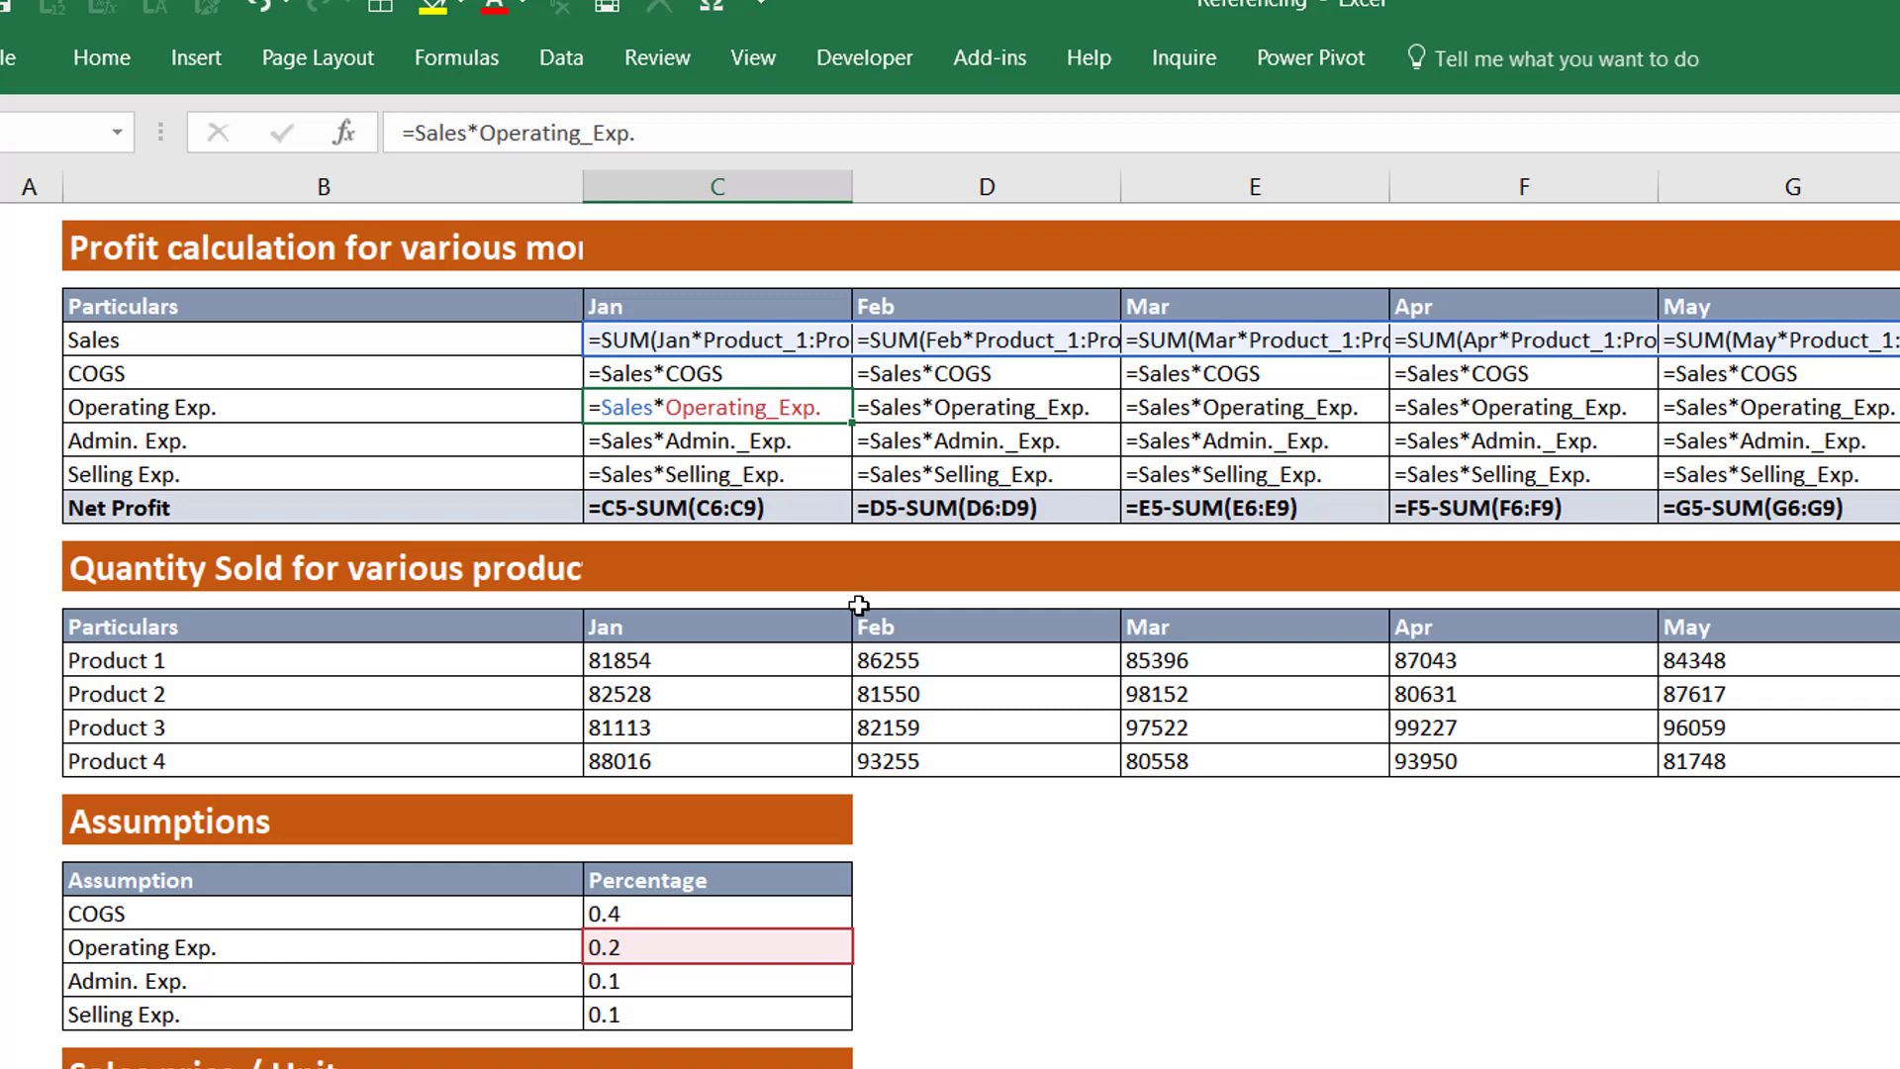
double_click(804, 376)
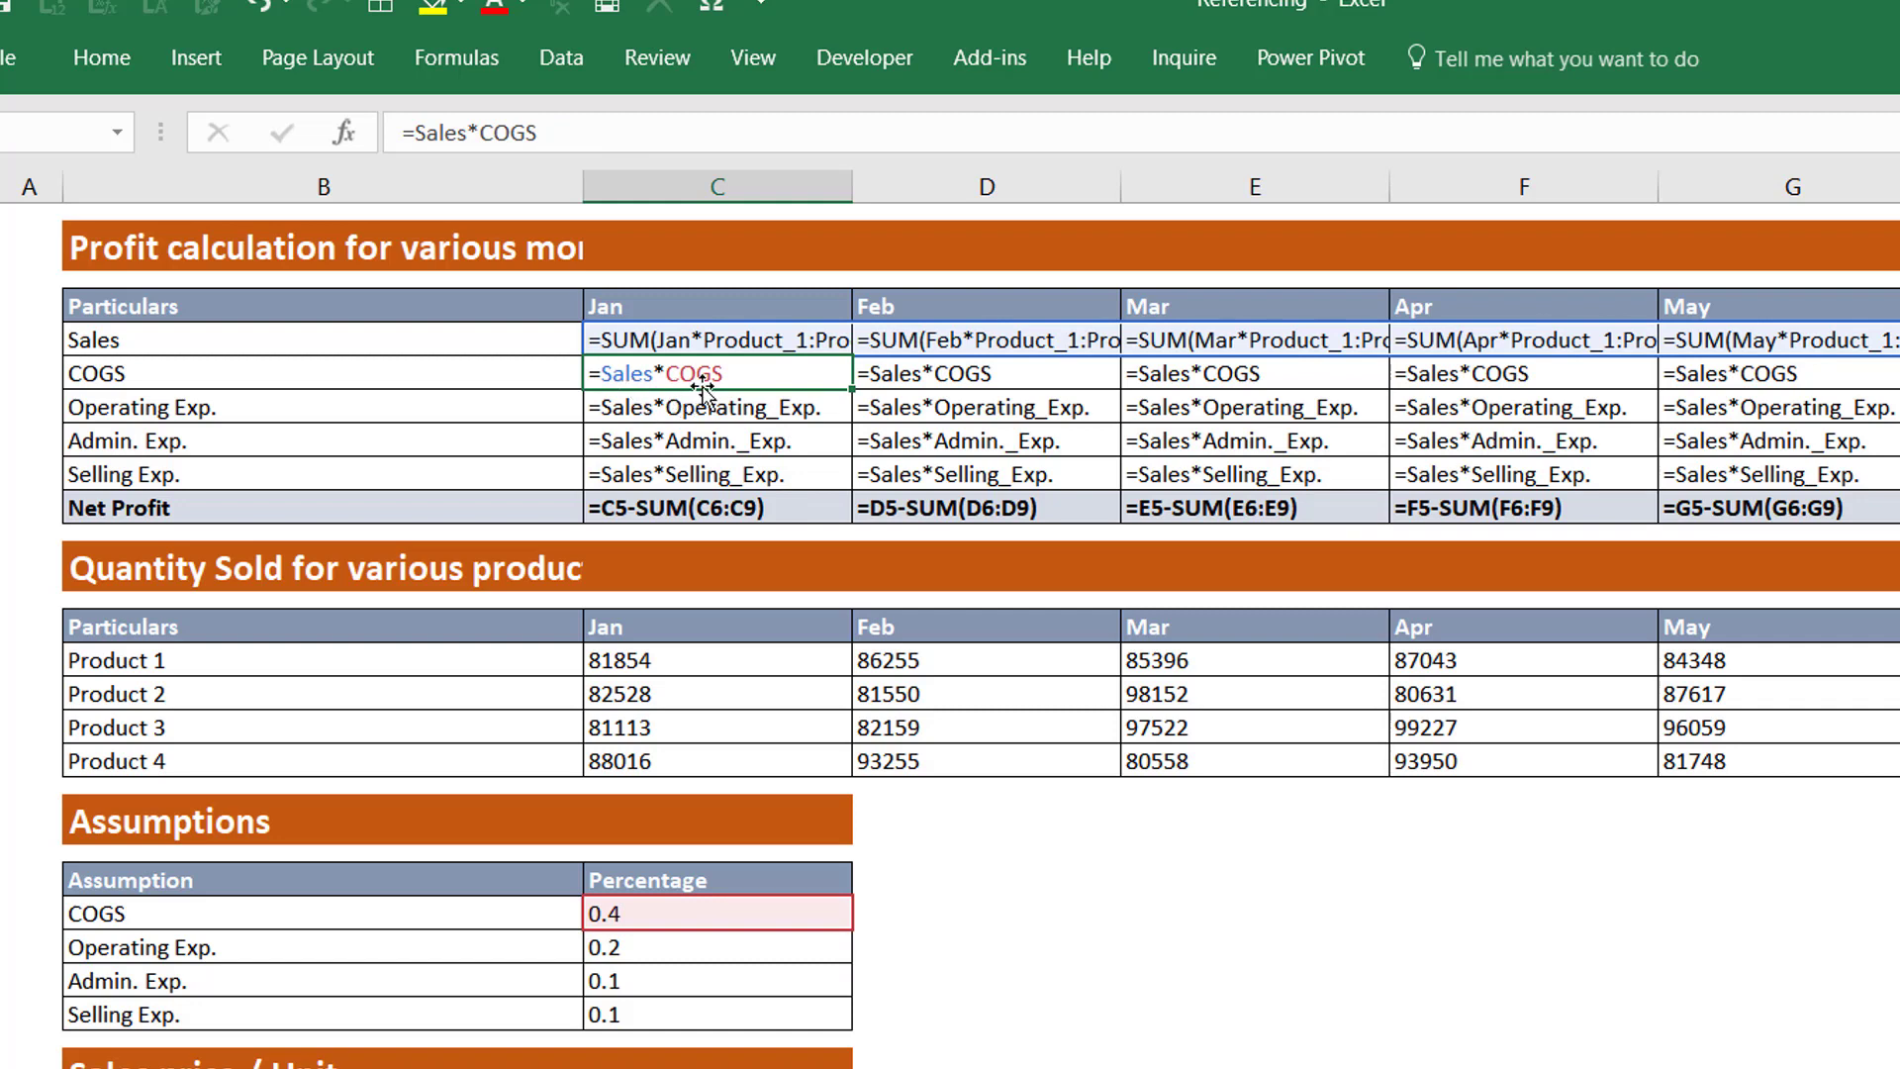
double_click(799, 409)
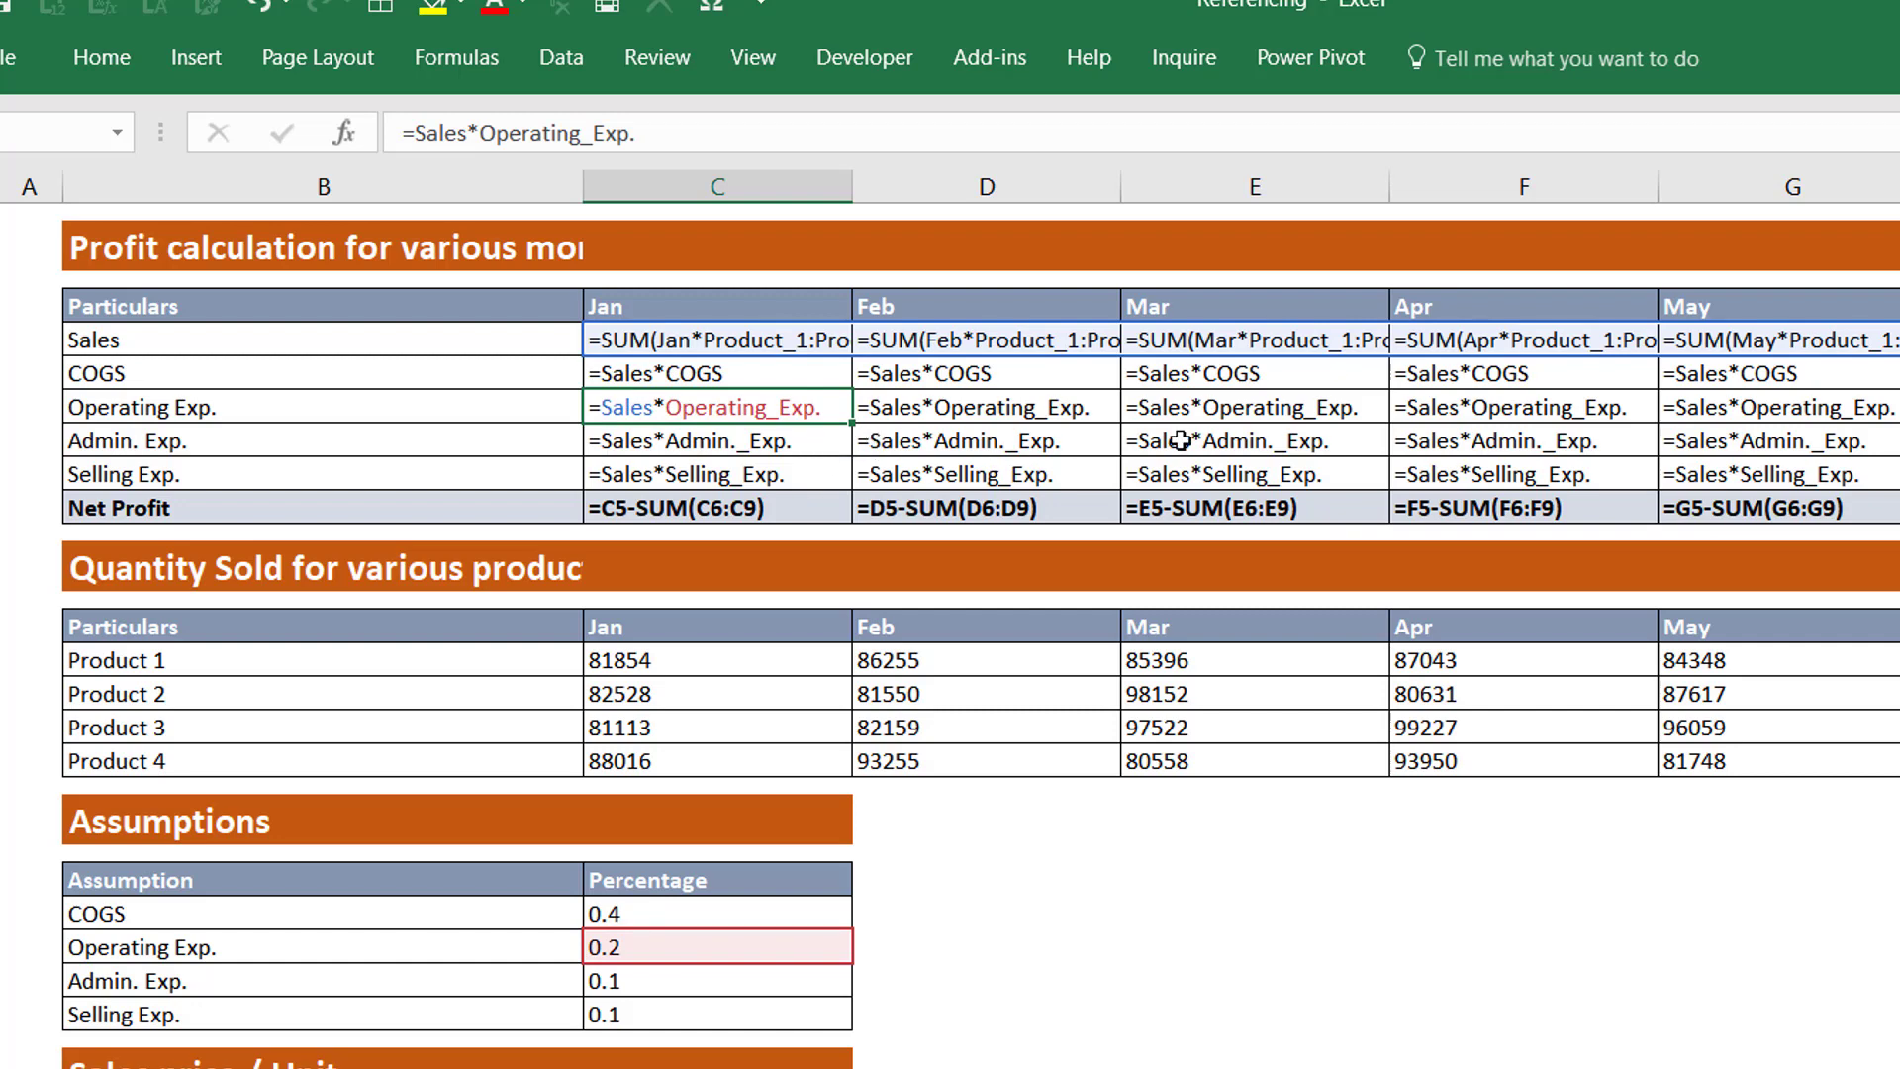
Step: Examine the named references in the Operating Exp. formulas month by month from February to August
key(Right)
key(Right)
key(Right)
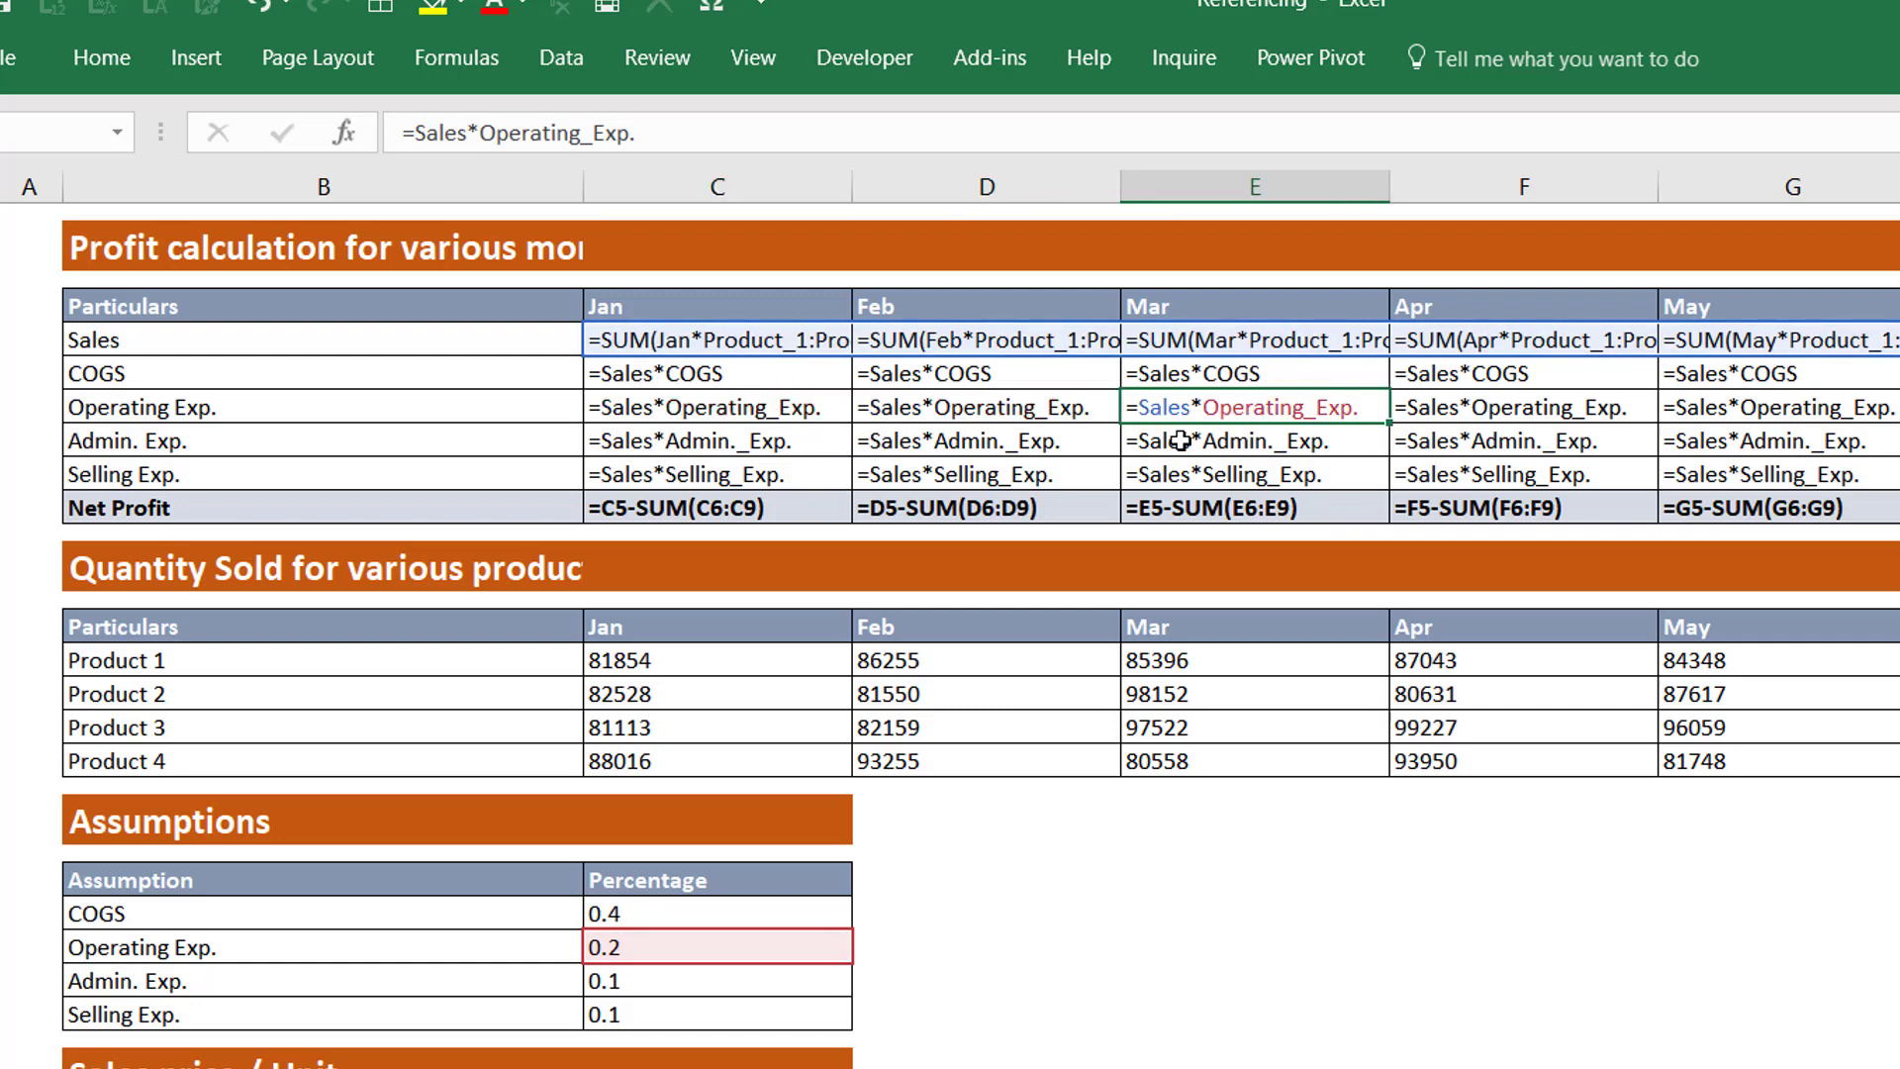
key(Right)
key(Right)
key(Right)
key(Right)
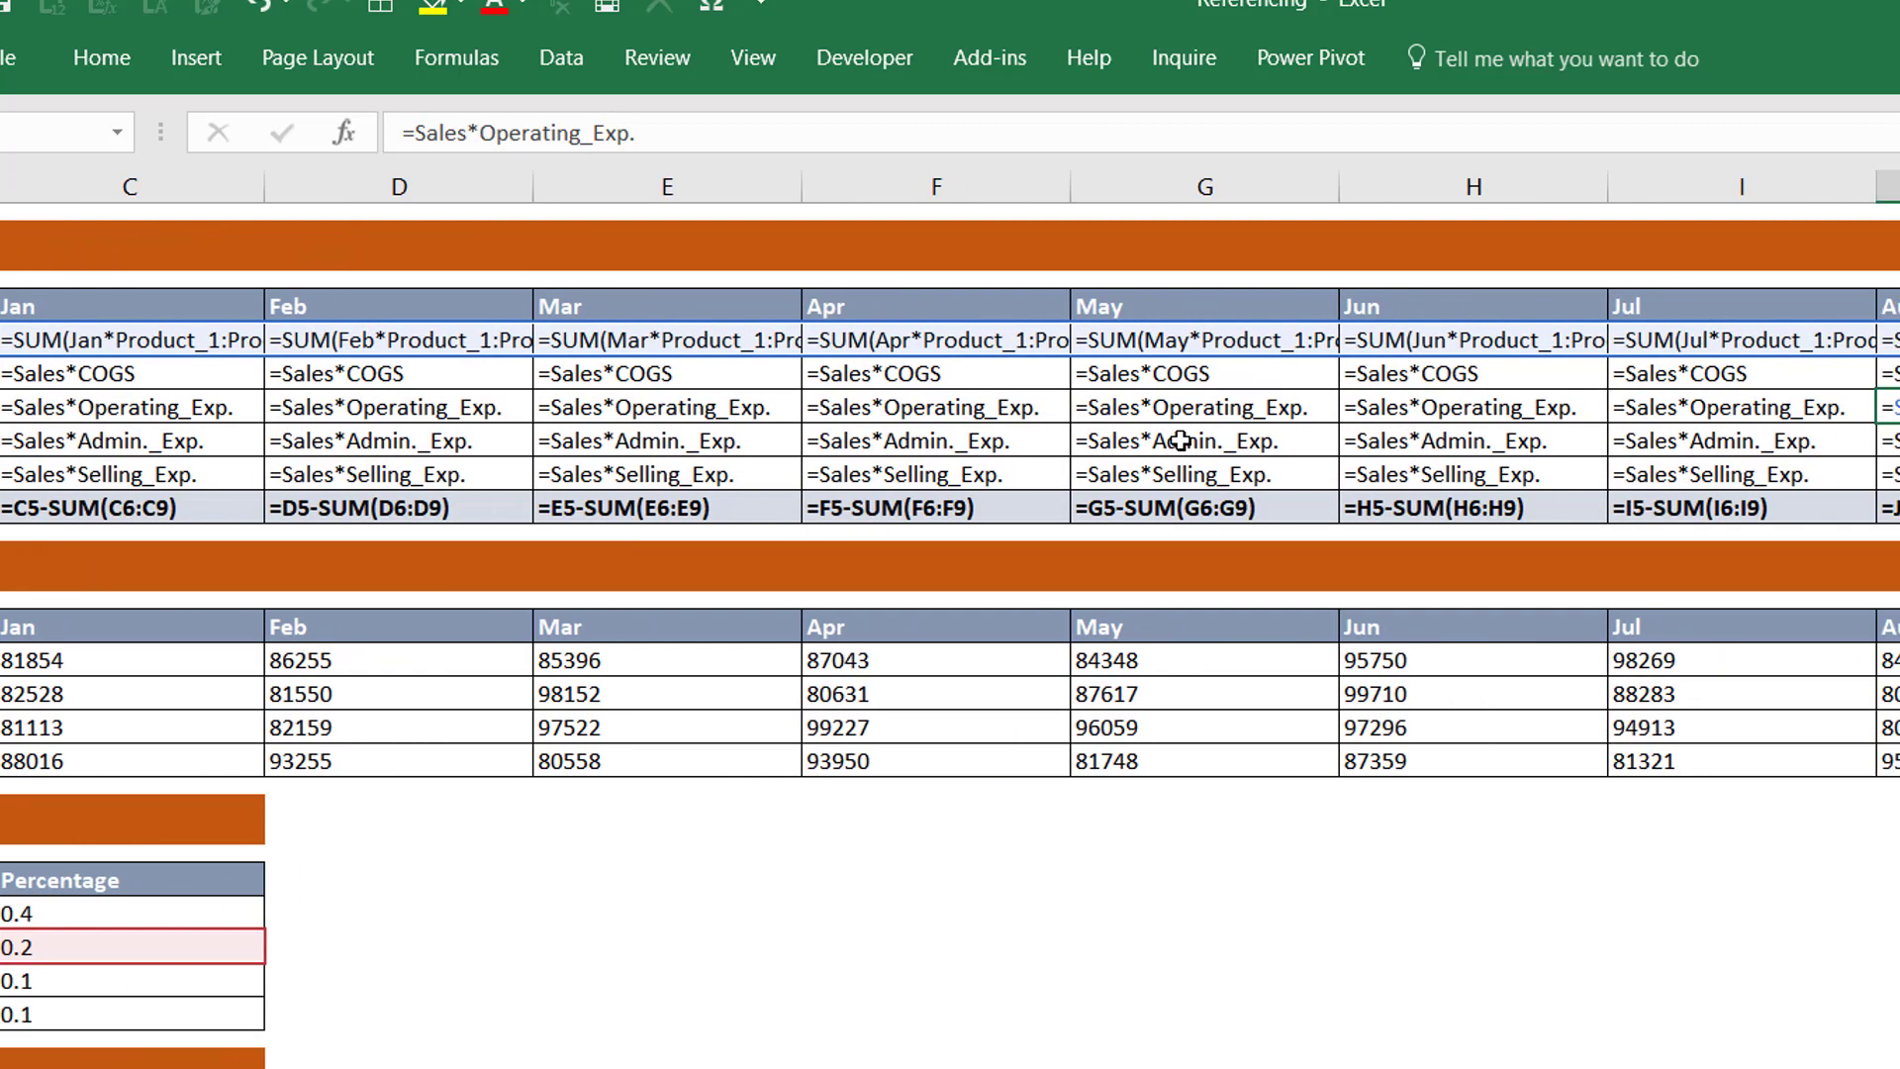
Step: Return along the Operating Exp. row to the blank cell A7 and switch the sheet from showing formulas back to calculated values
key(Left)
key(Left)
key(Left)
key(Left)
key(Left)
key(Left)
key(Left)
key(Left)
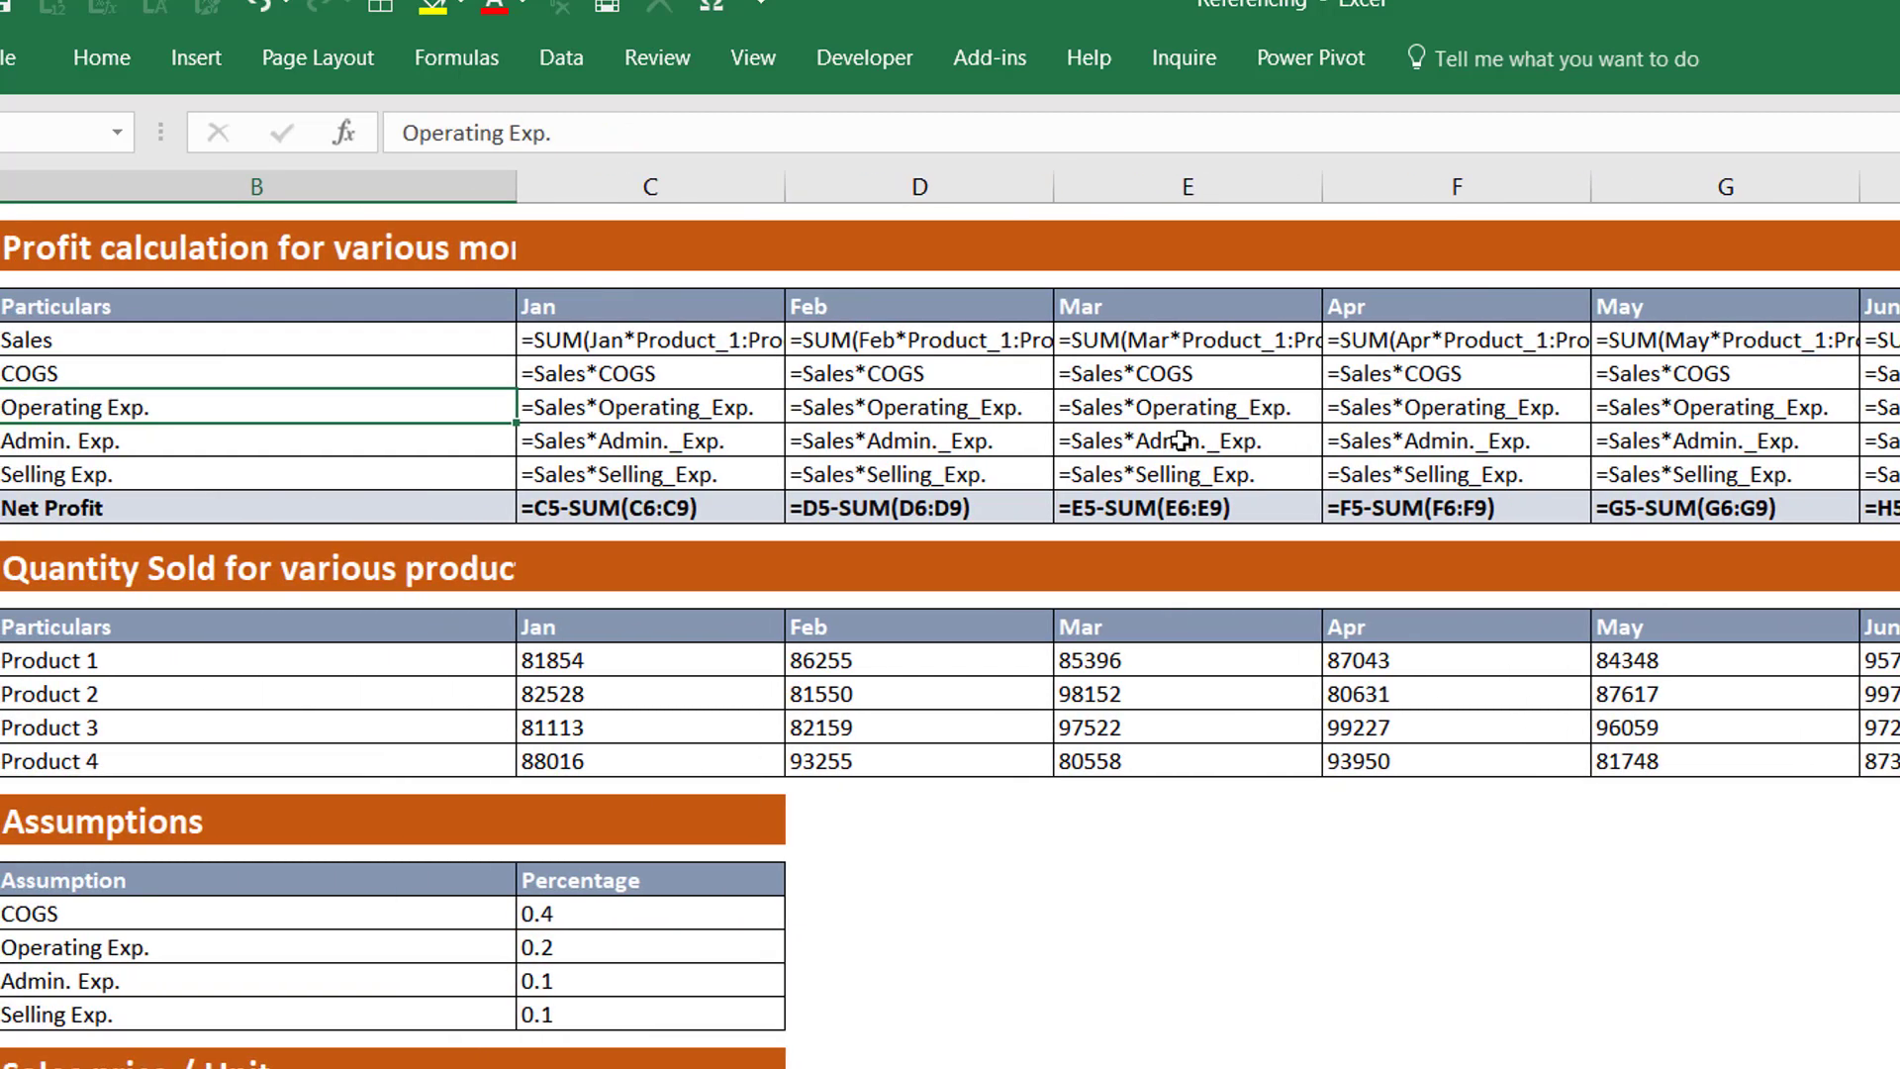
key(Left)
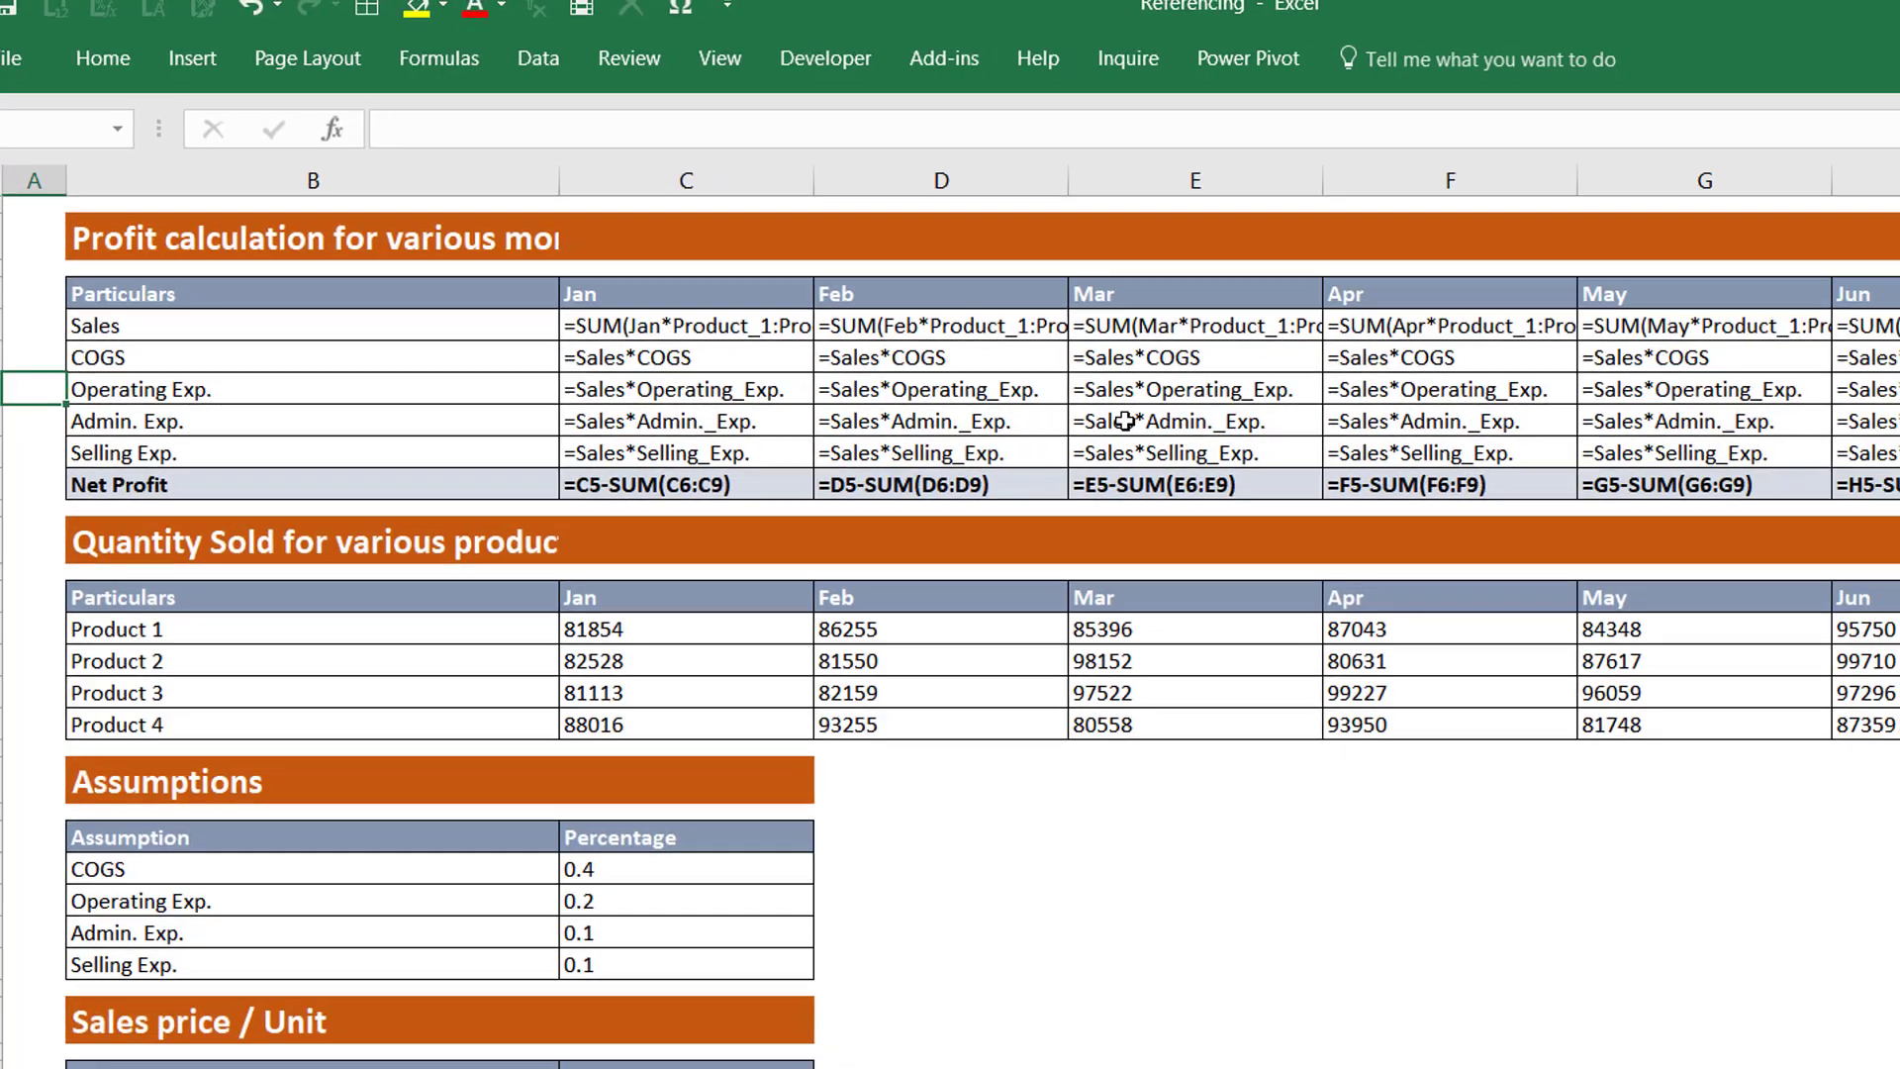
key(ctrl+grave)
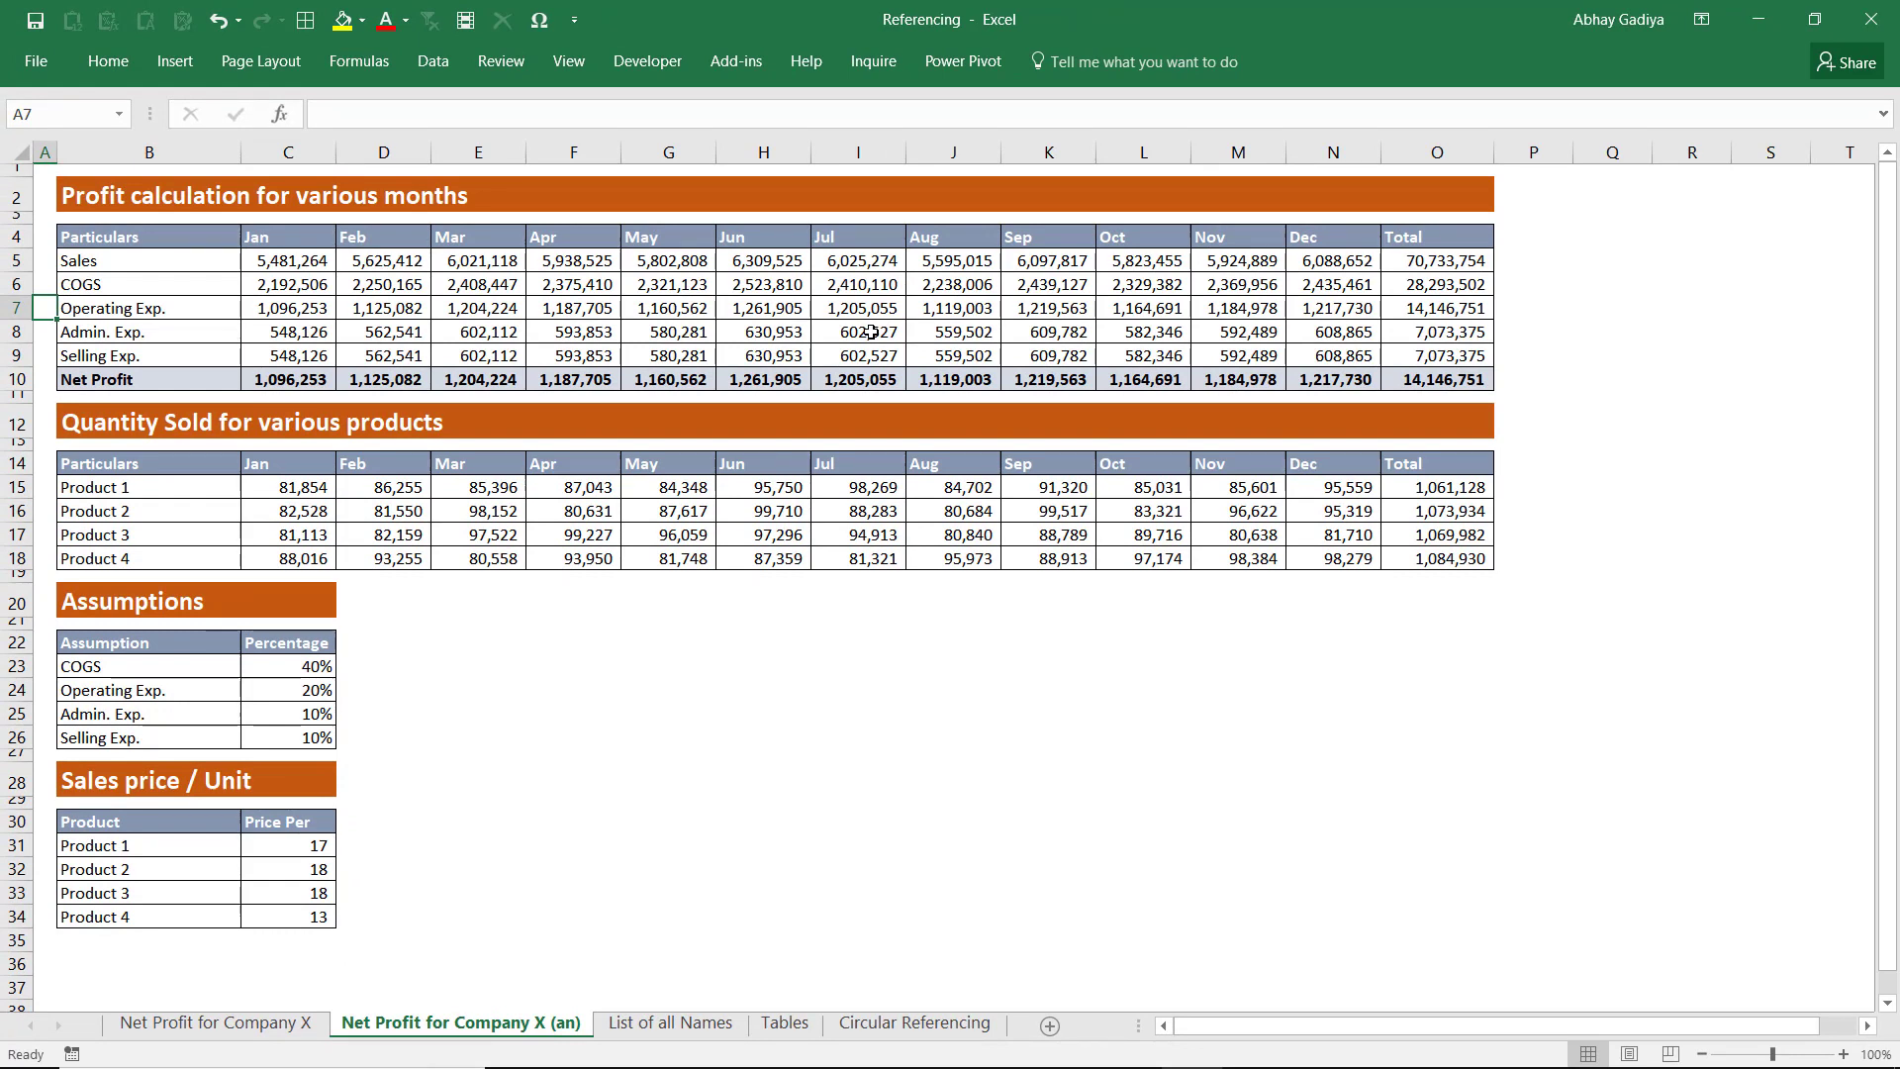
Step: Open the Name Manager and enlarge it to examine the workbook's defined names with their values and references
click(377, 63)
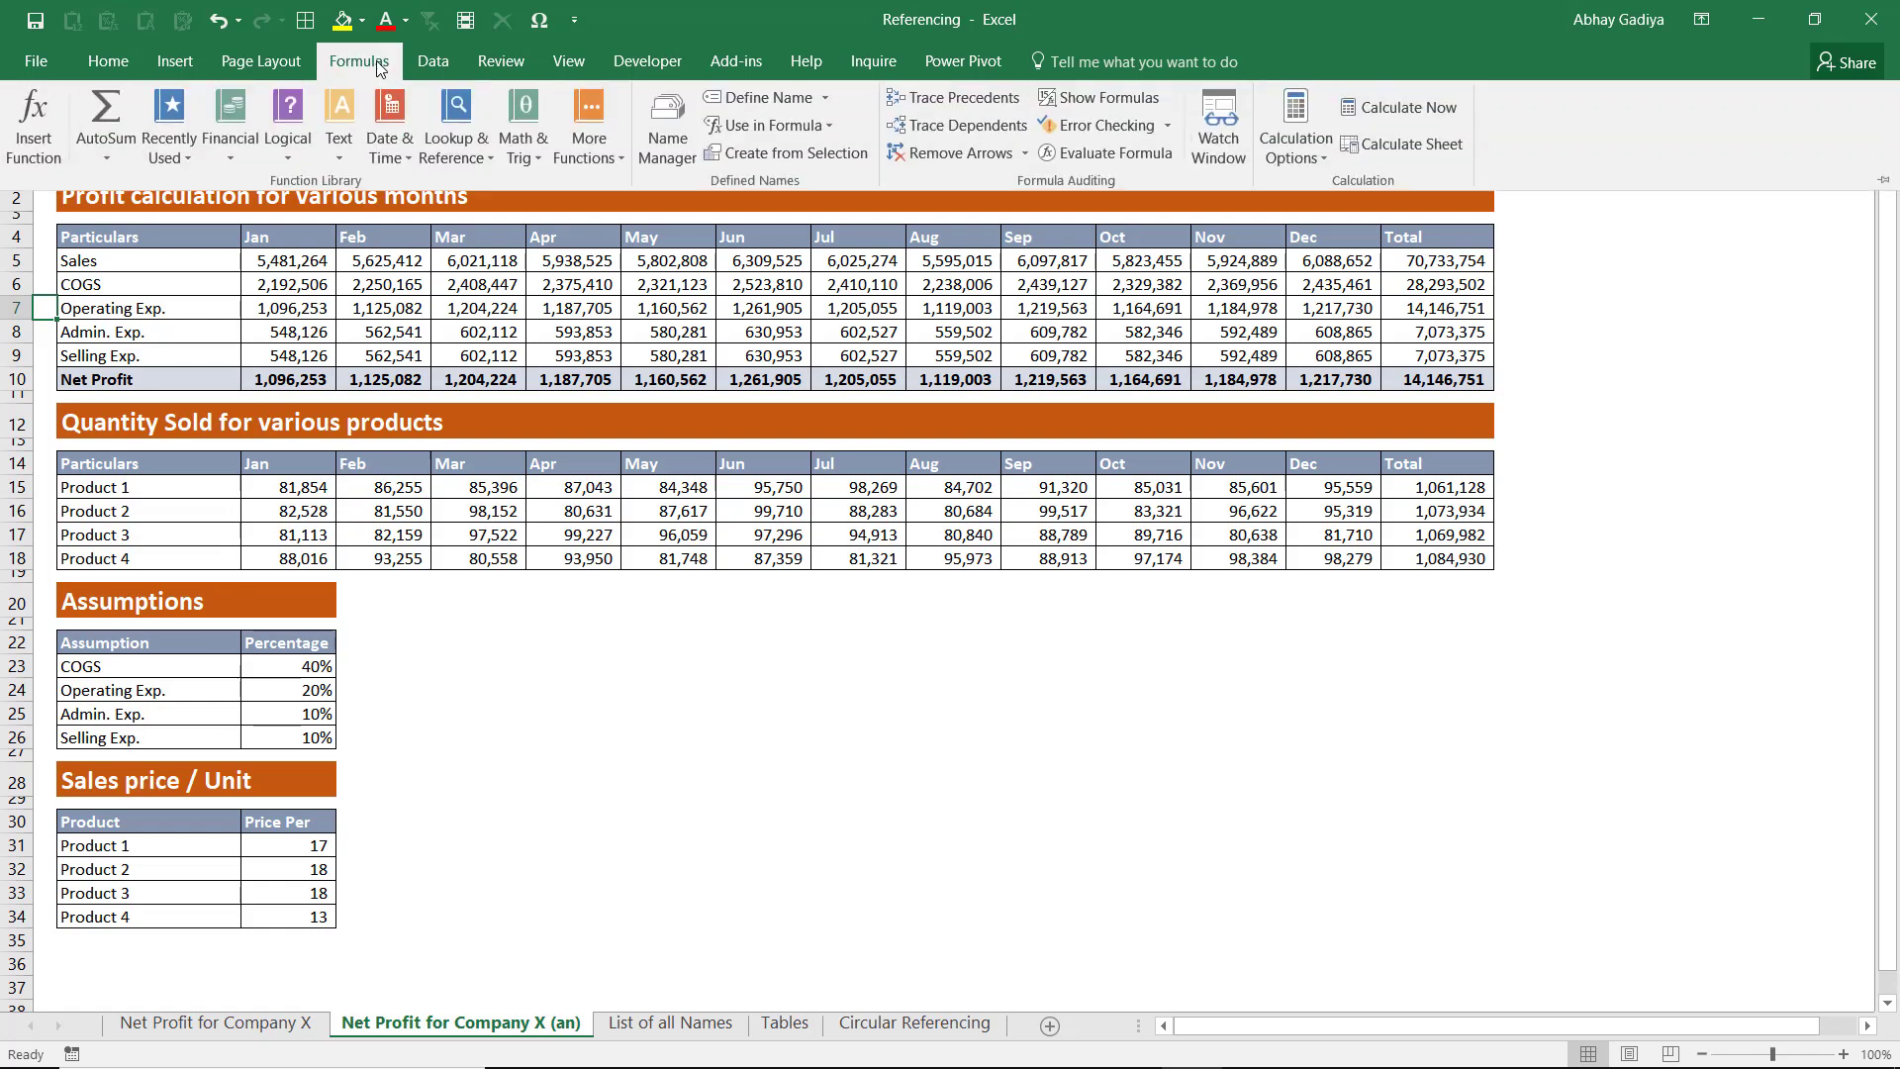
click(665, 138)
drag(924, 311, 728, 289)
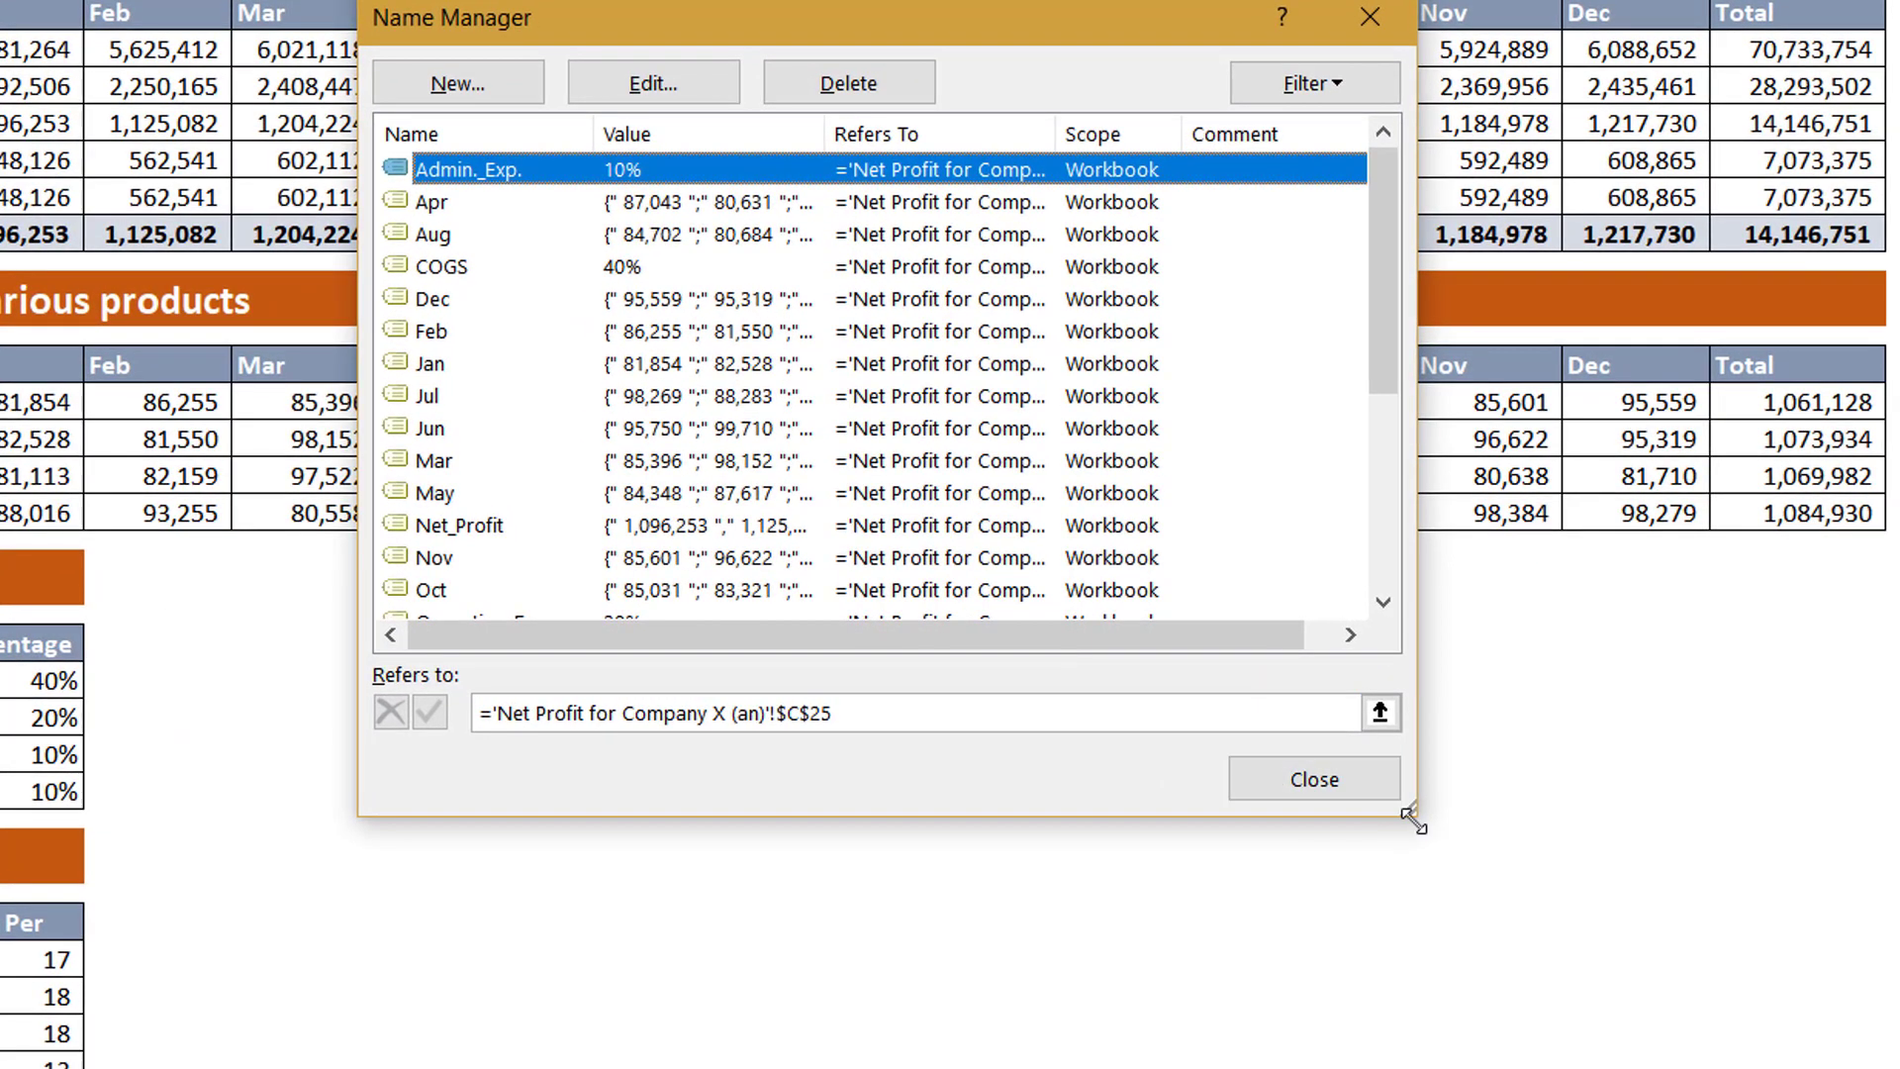
drag(1413, 819, 1533, 1007)
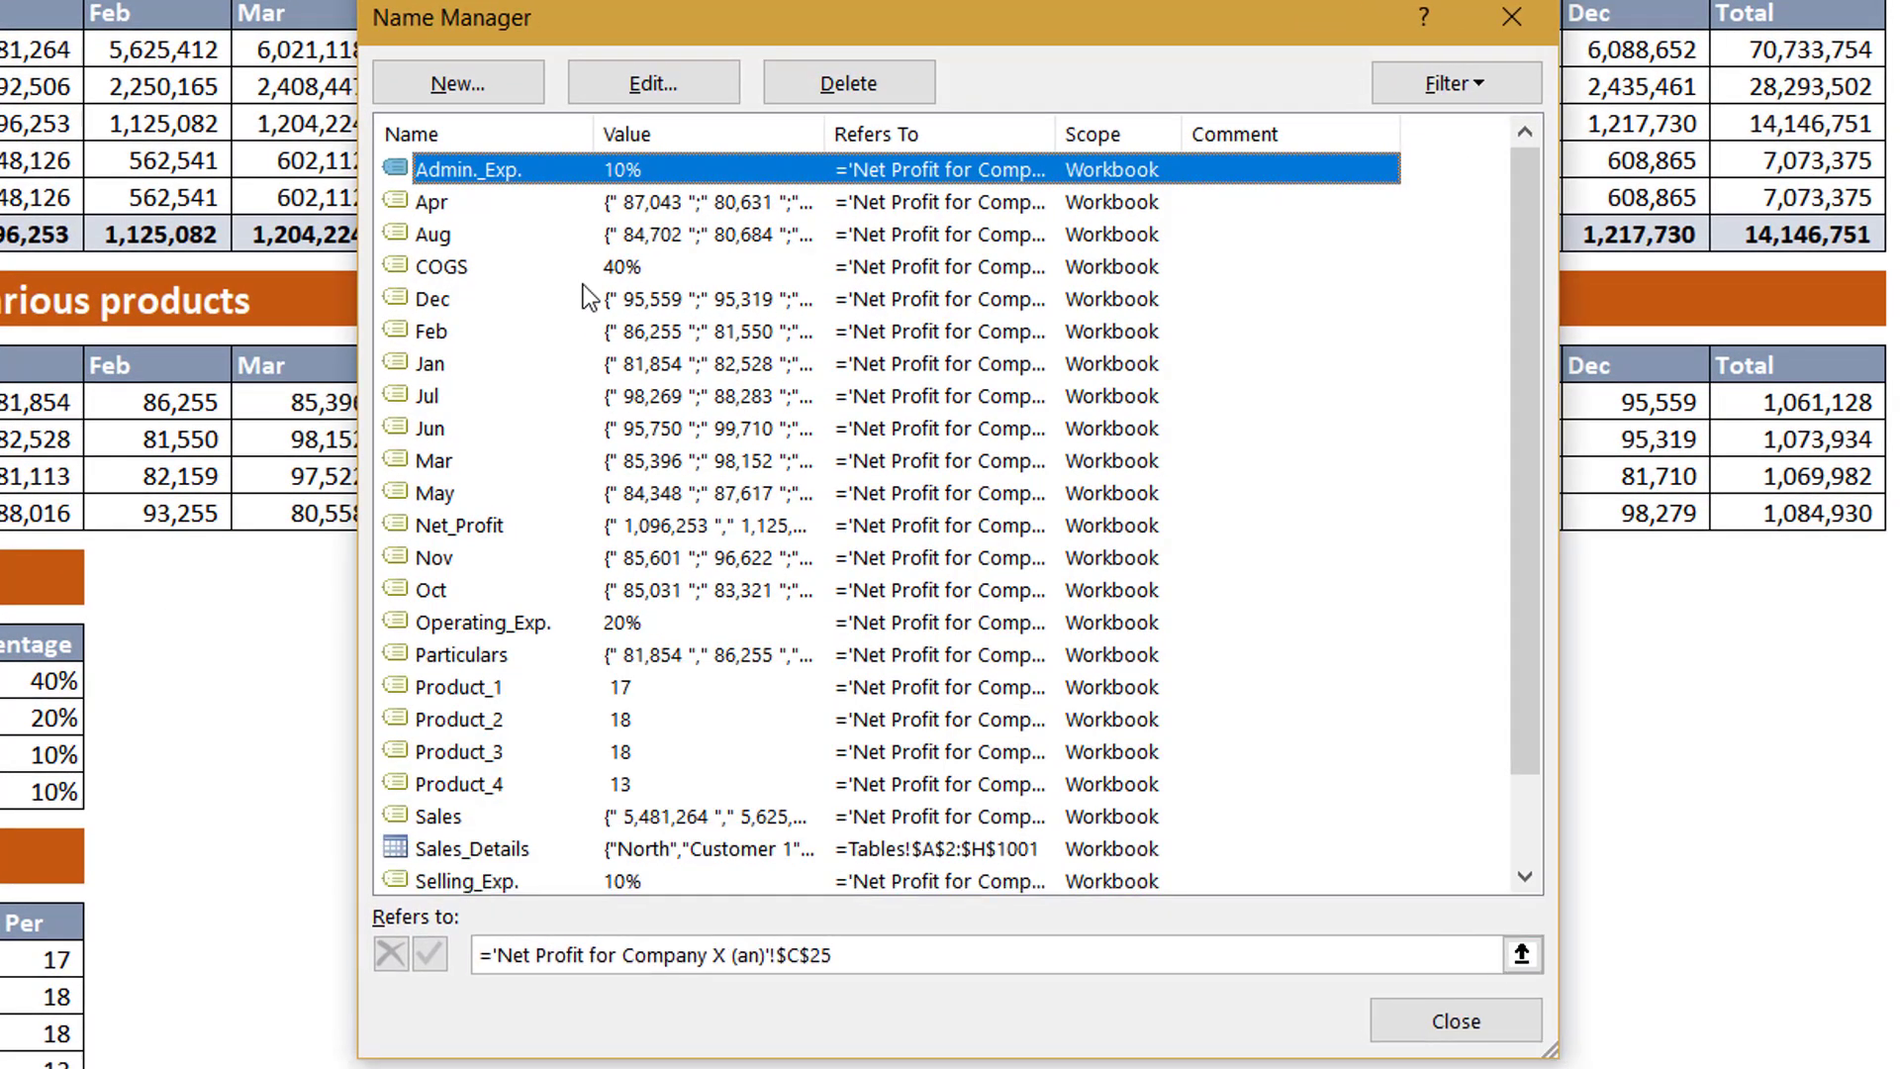
Step: Filter the defined names to Table Names only, clear the filter, and close the Name Manager
click(1455, 83)
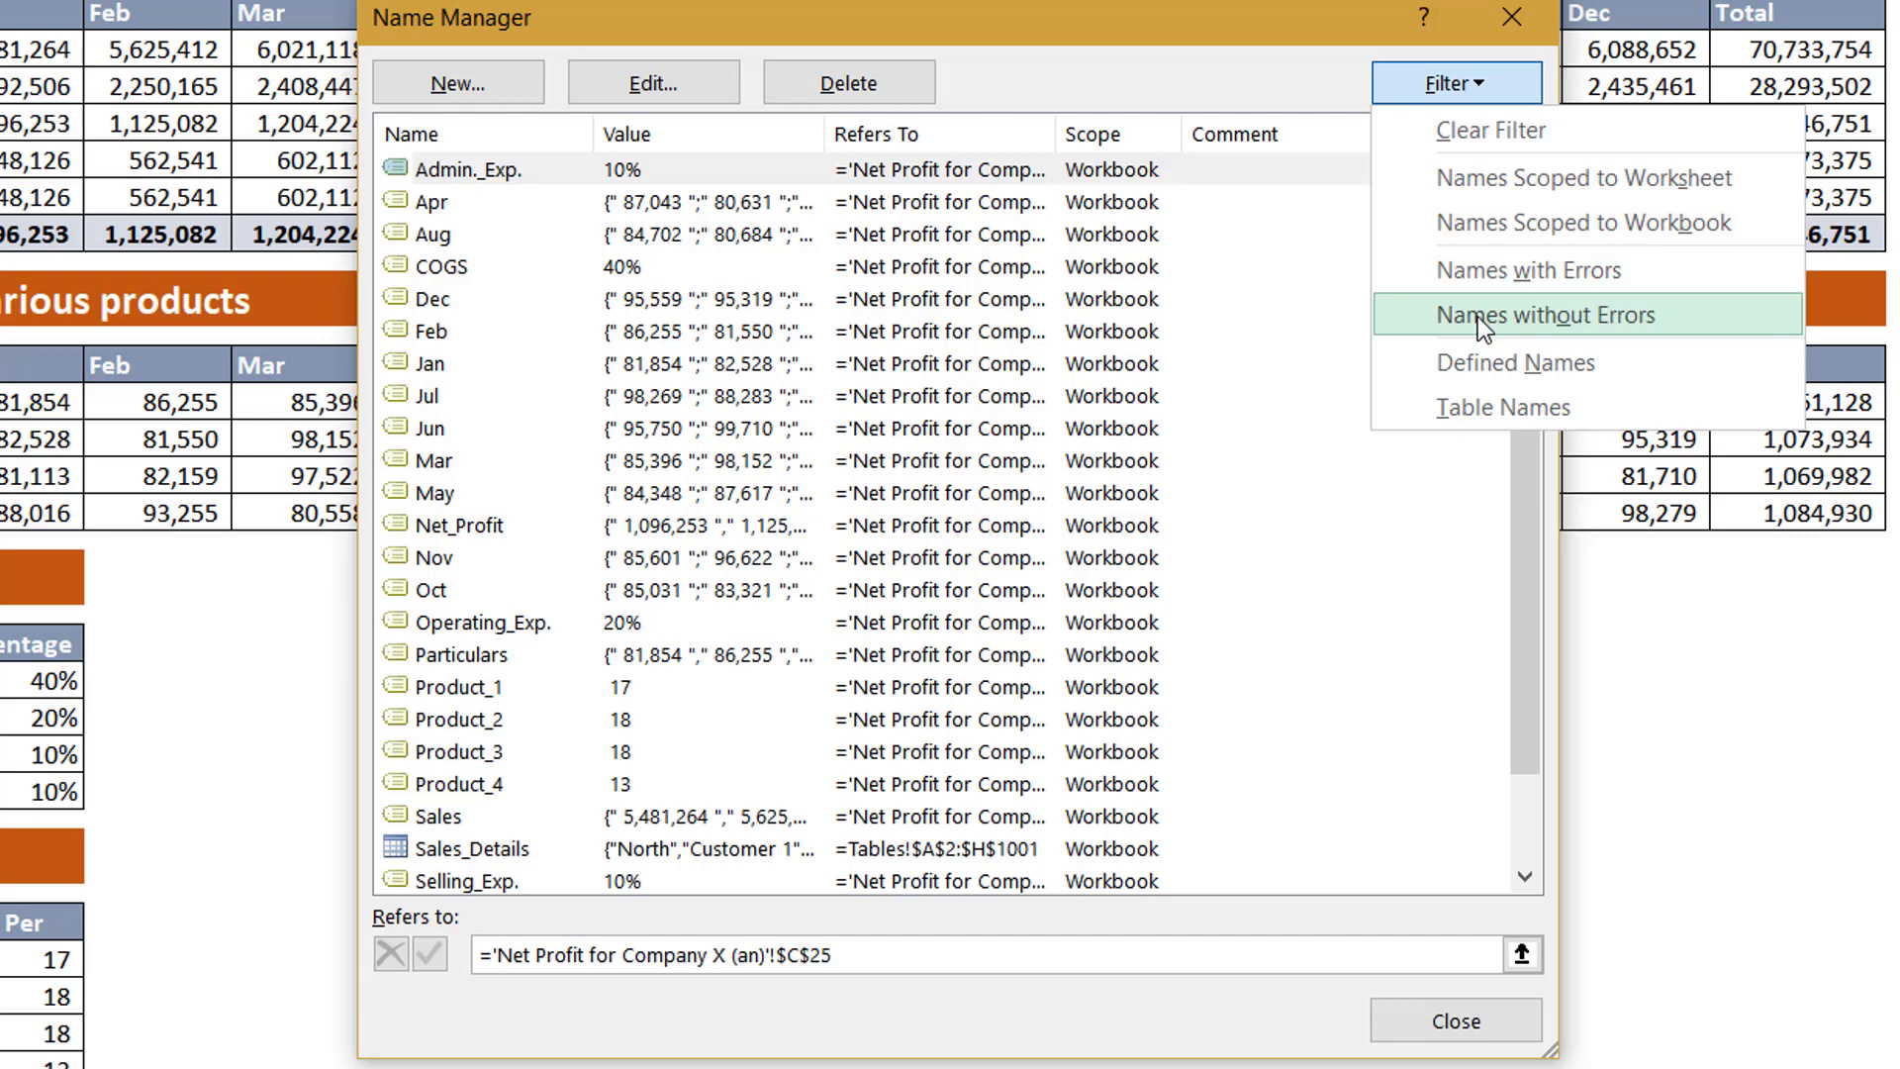
click(1479, 405)
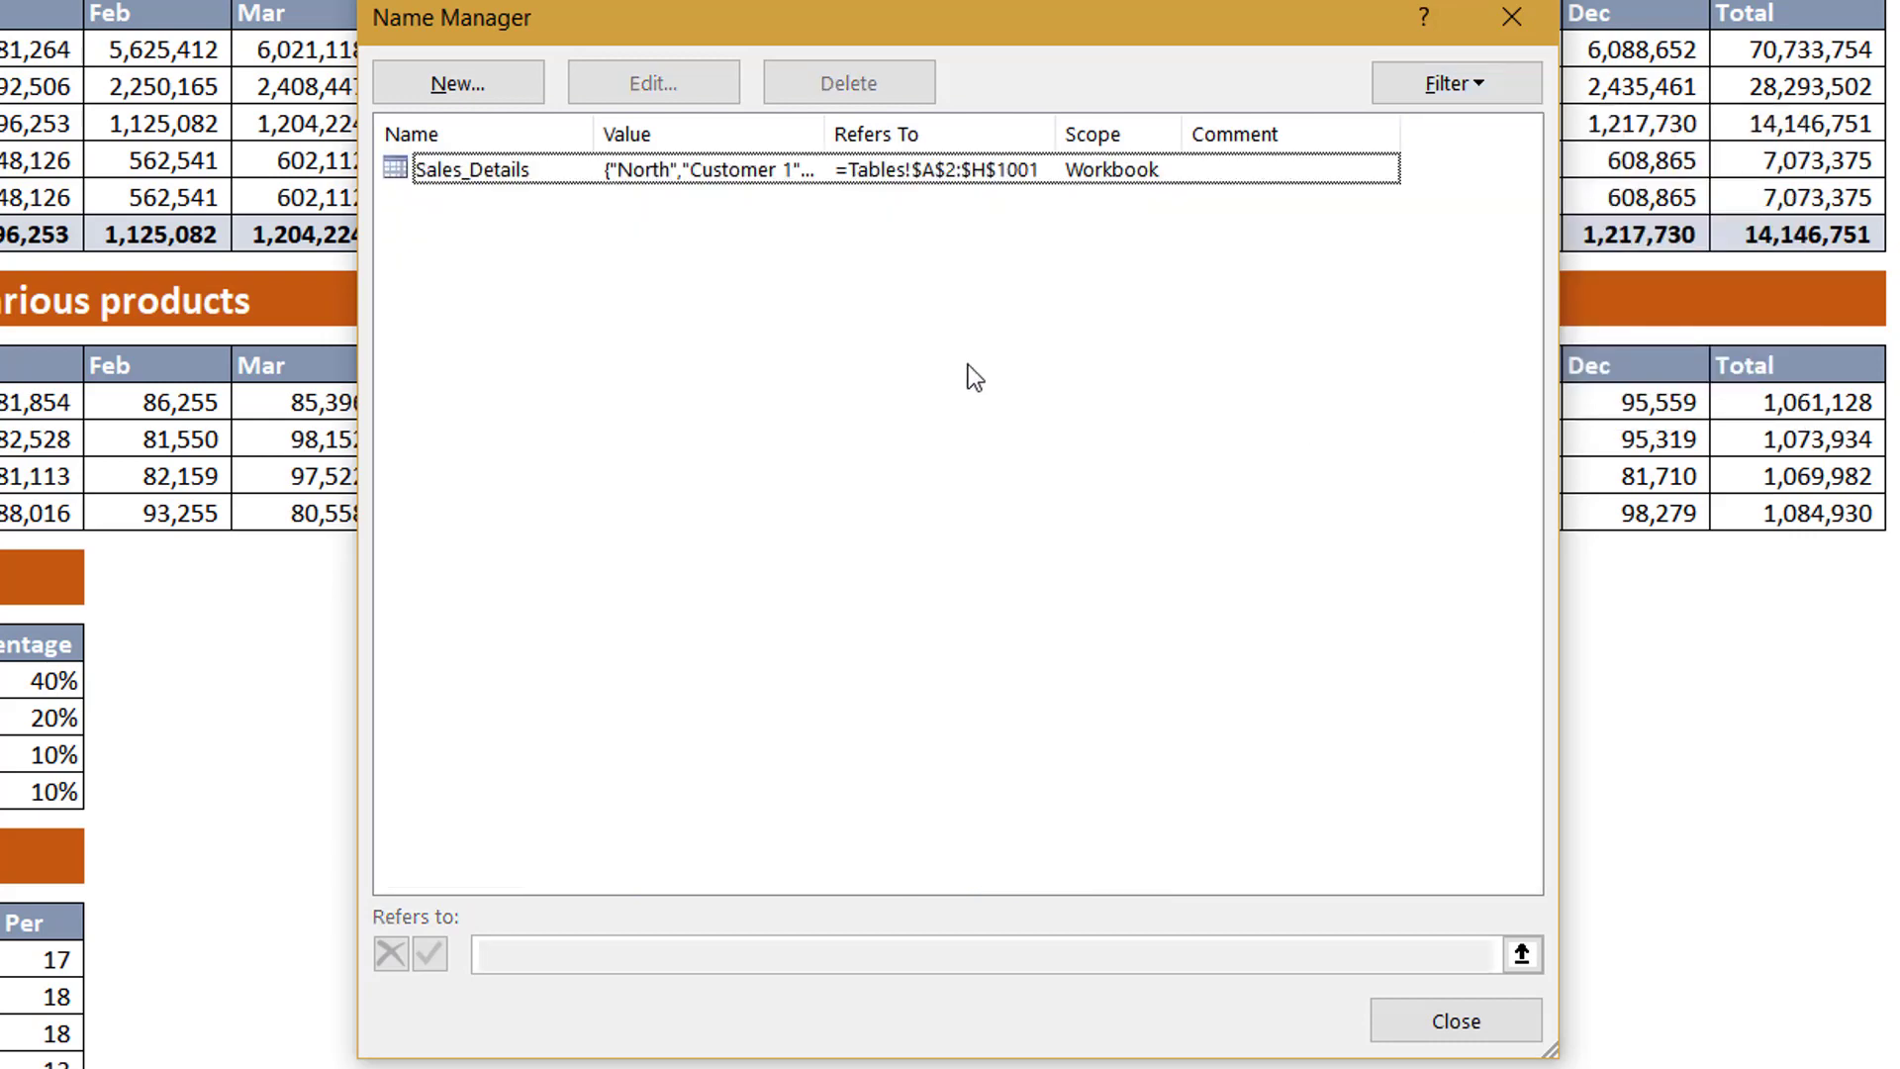
click(1492, 95)
click(1474, 121)
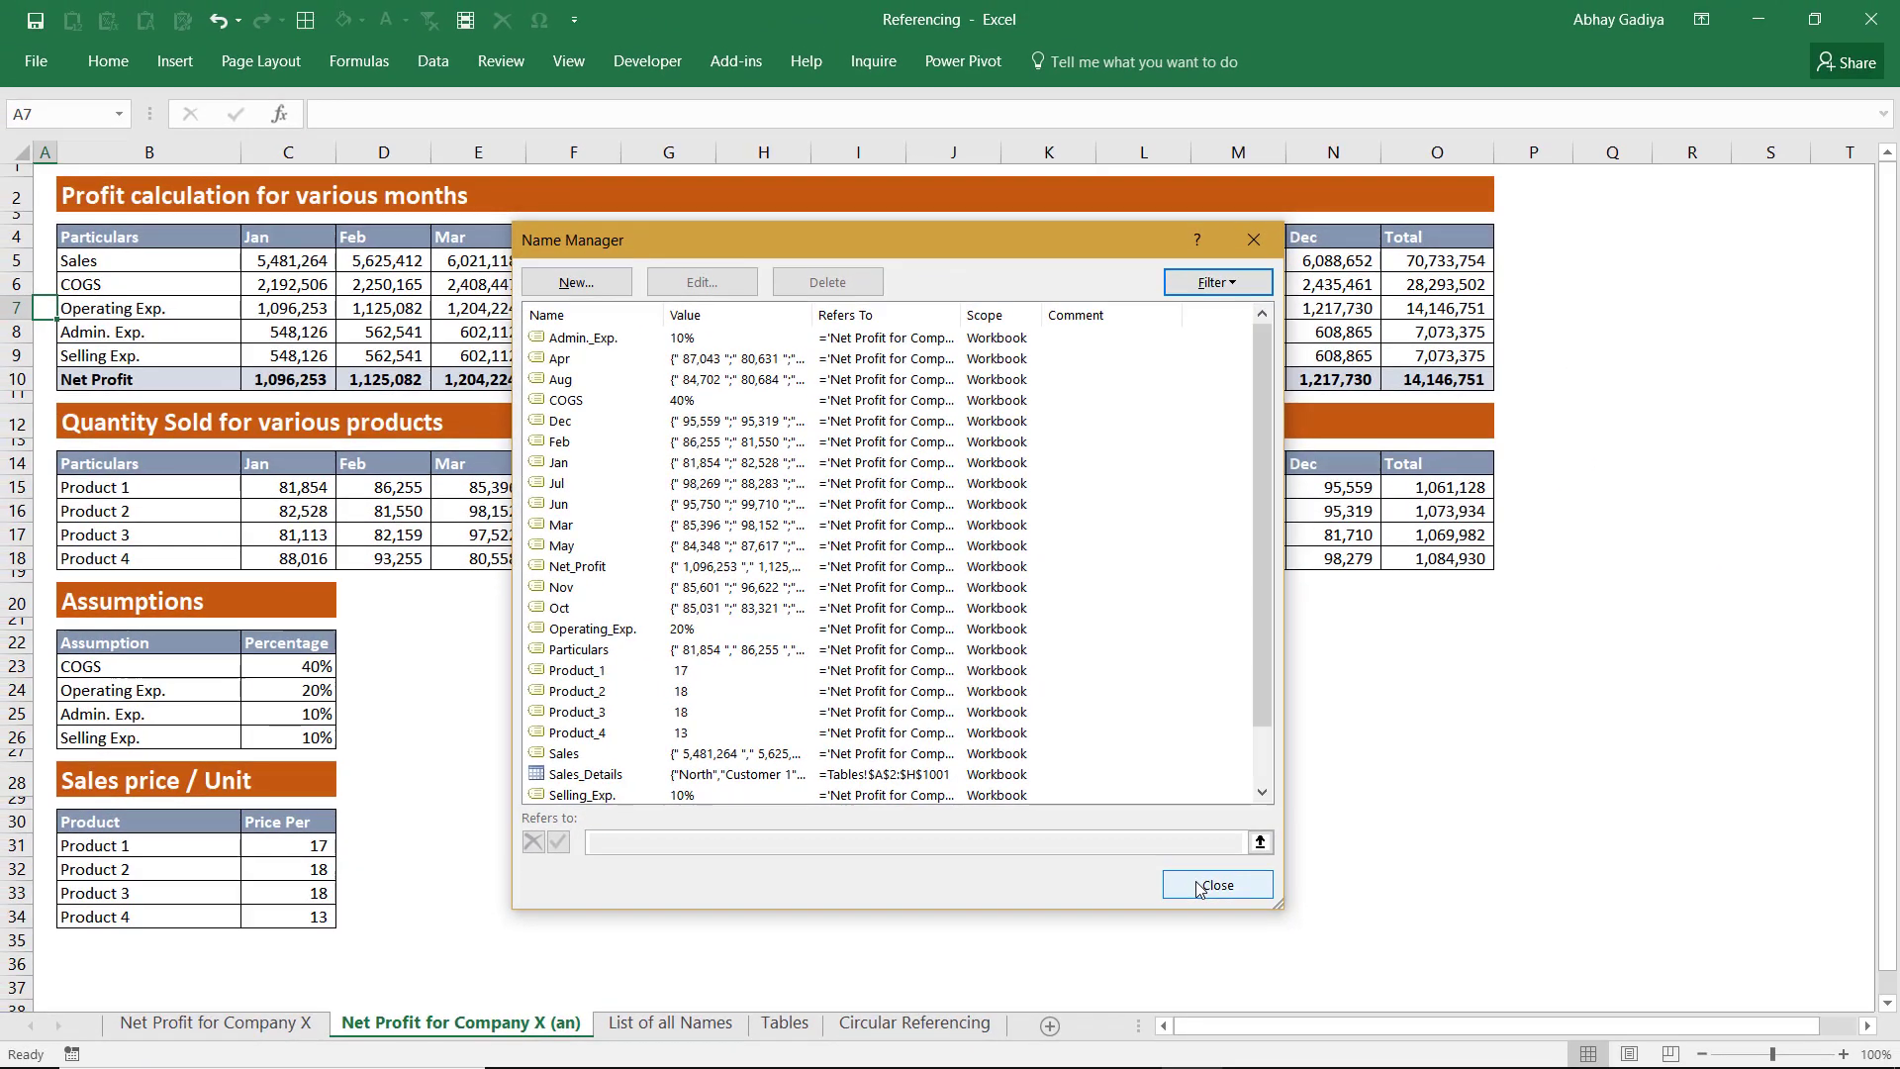
click(1198, 889)
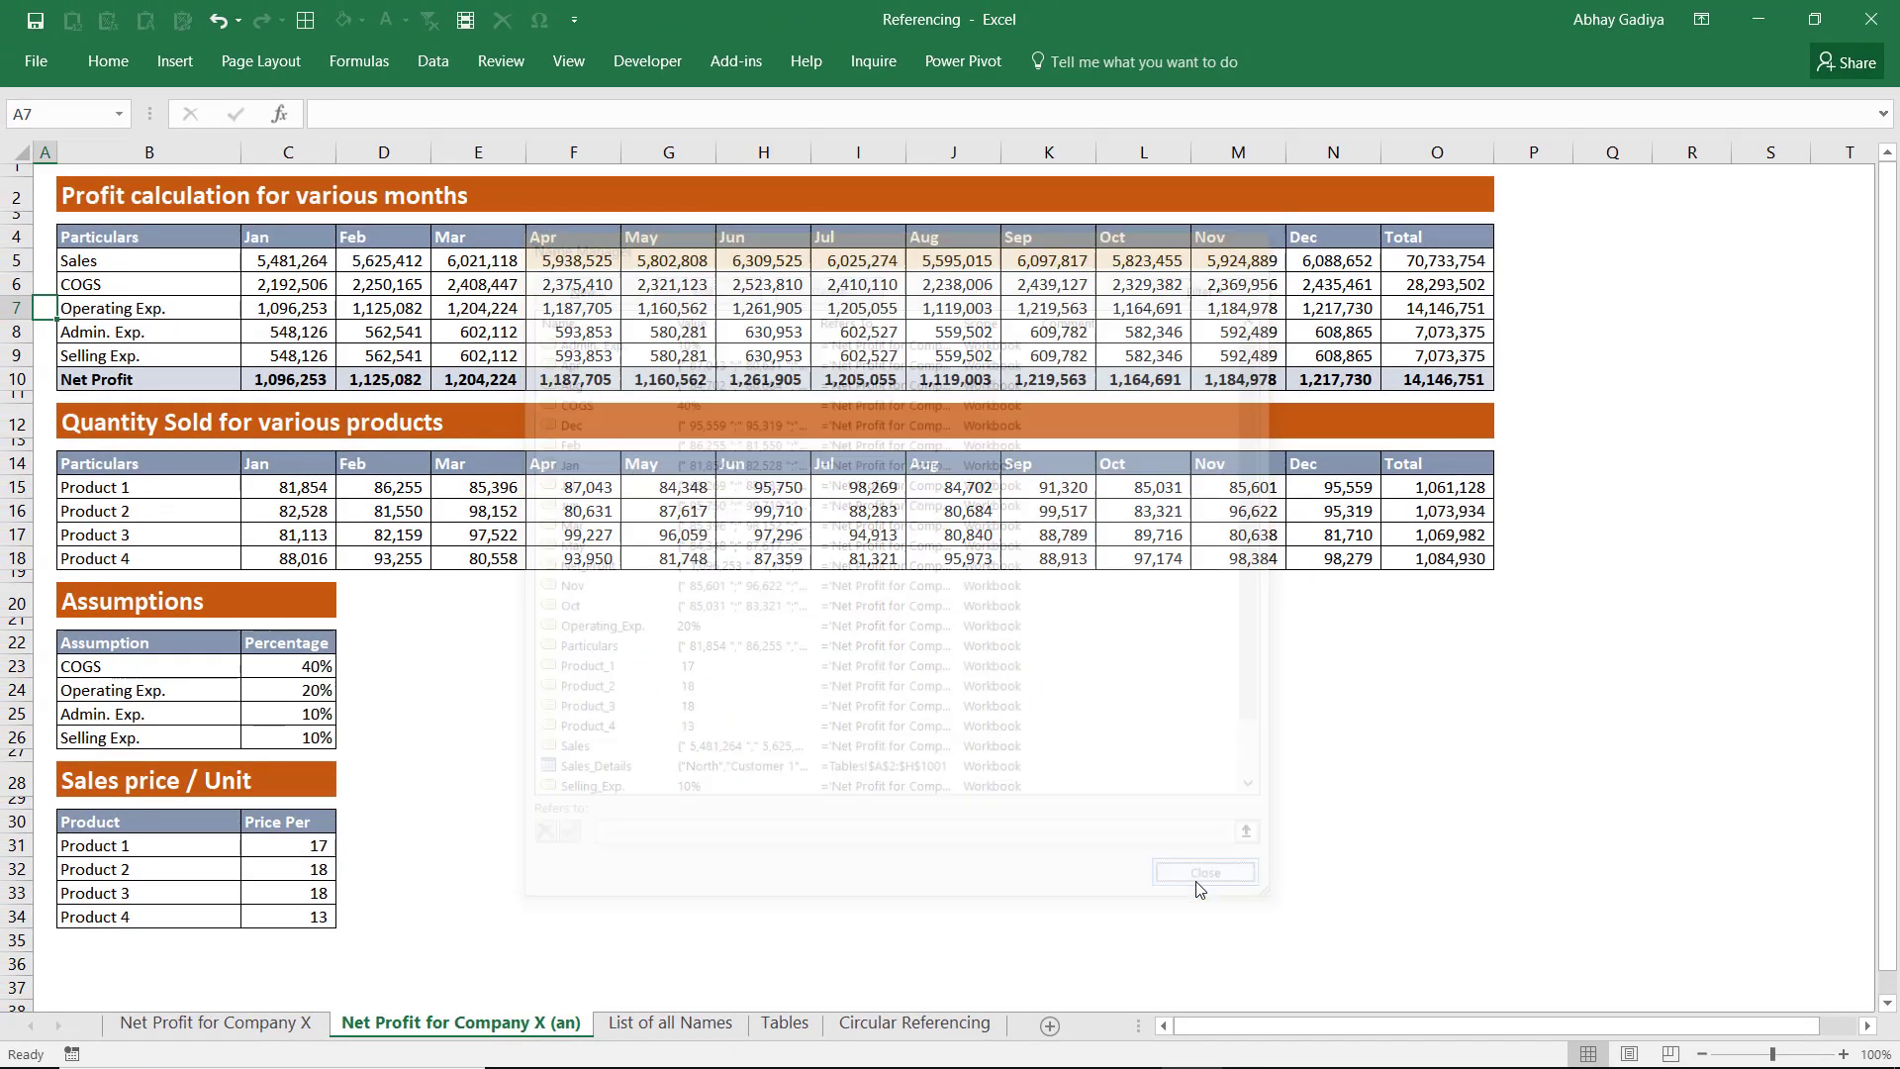
Step: Paste the complete list of defined names and their references at cell A1 of the List of all Names sheet
click(670, 1023)
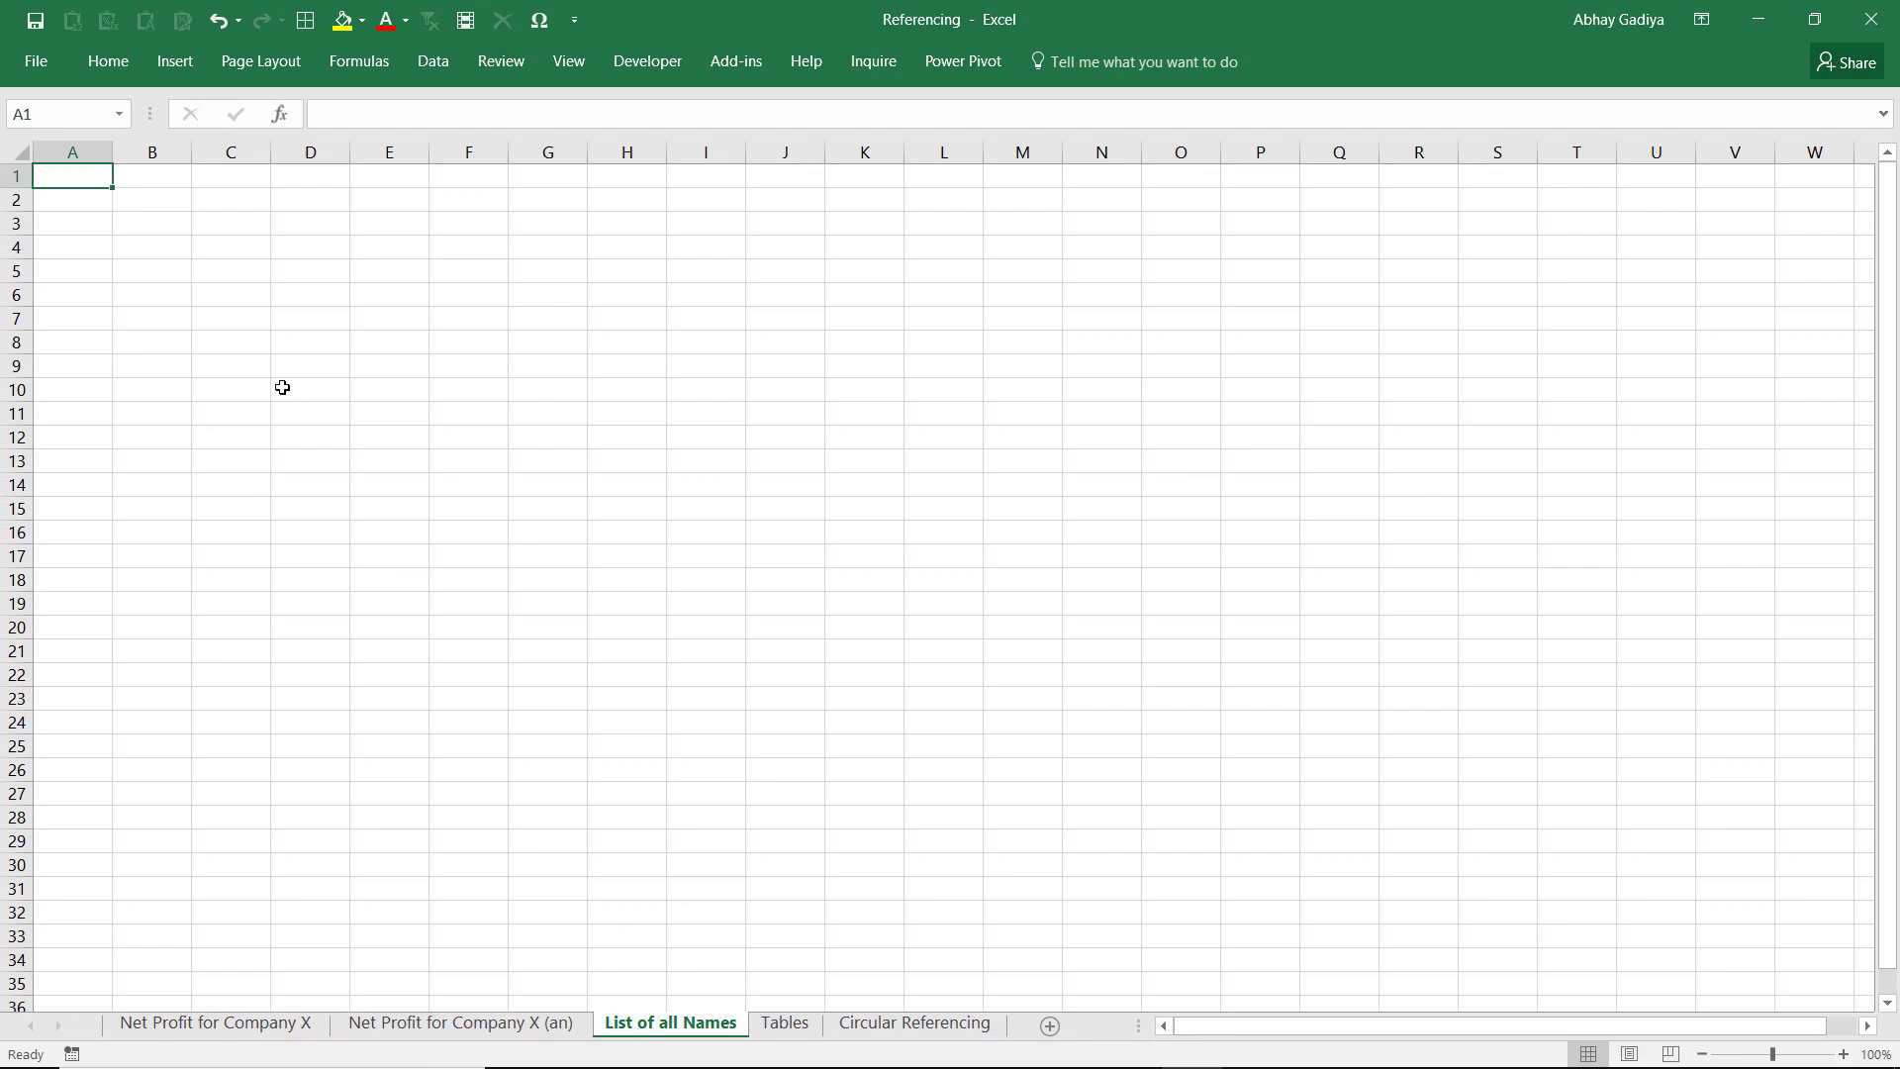
click(341, 65)
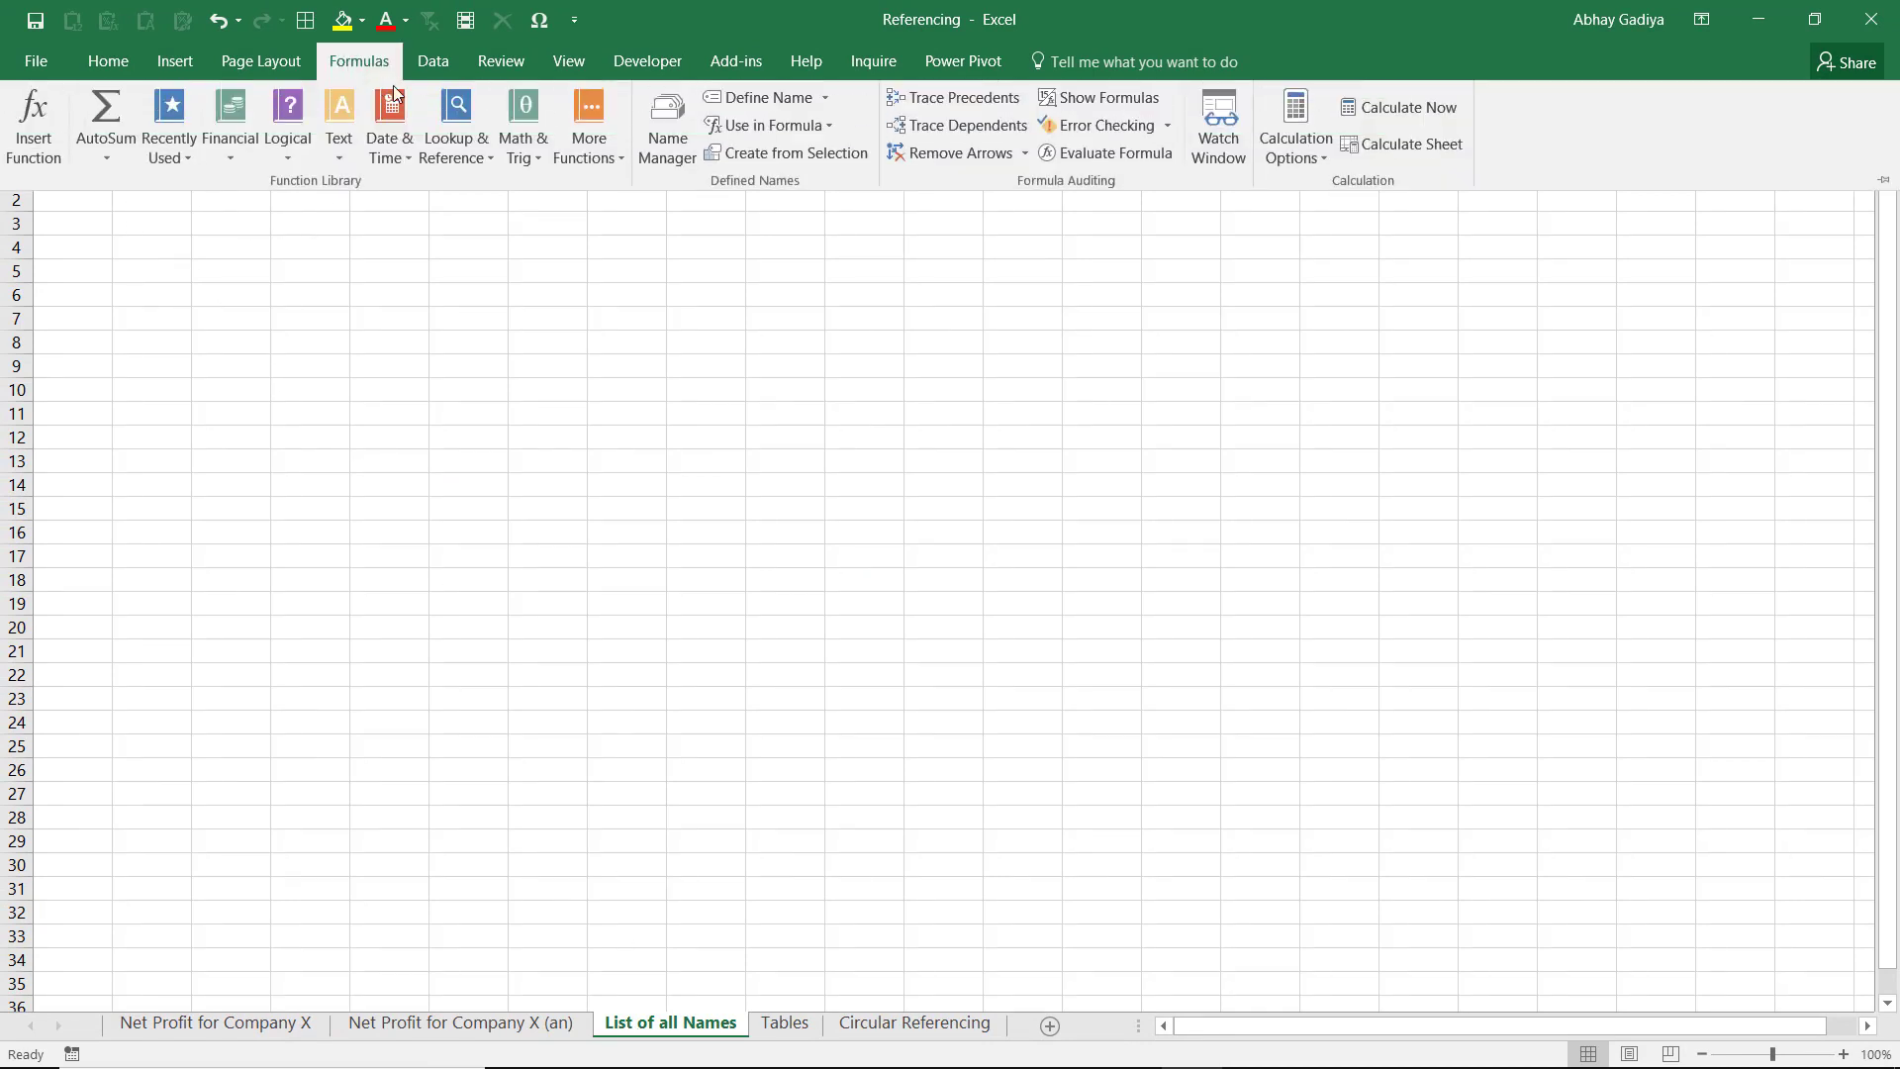
click(833, 123)
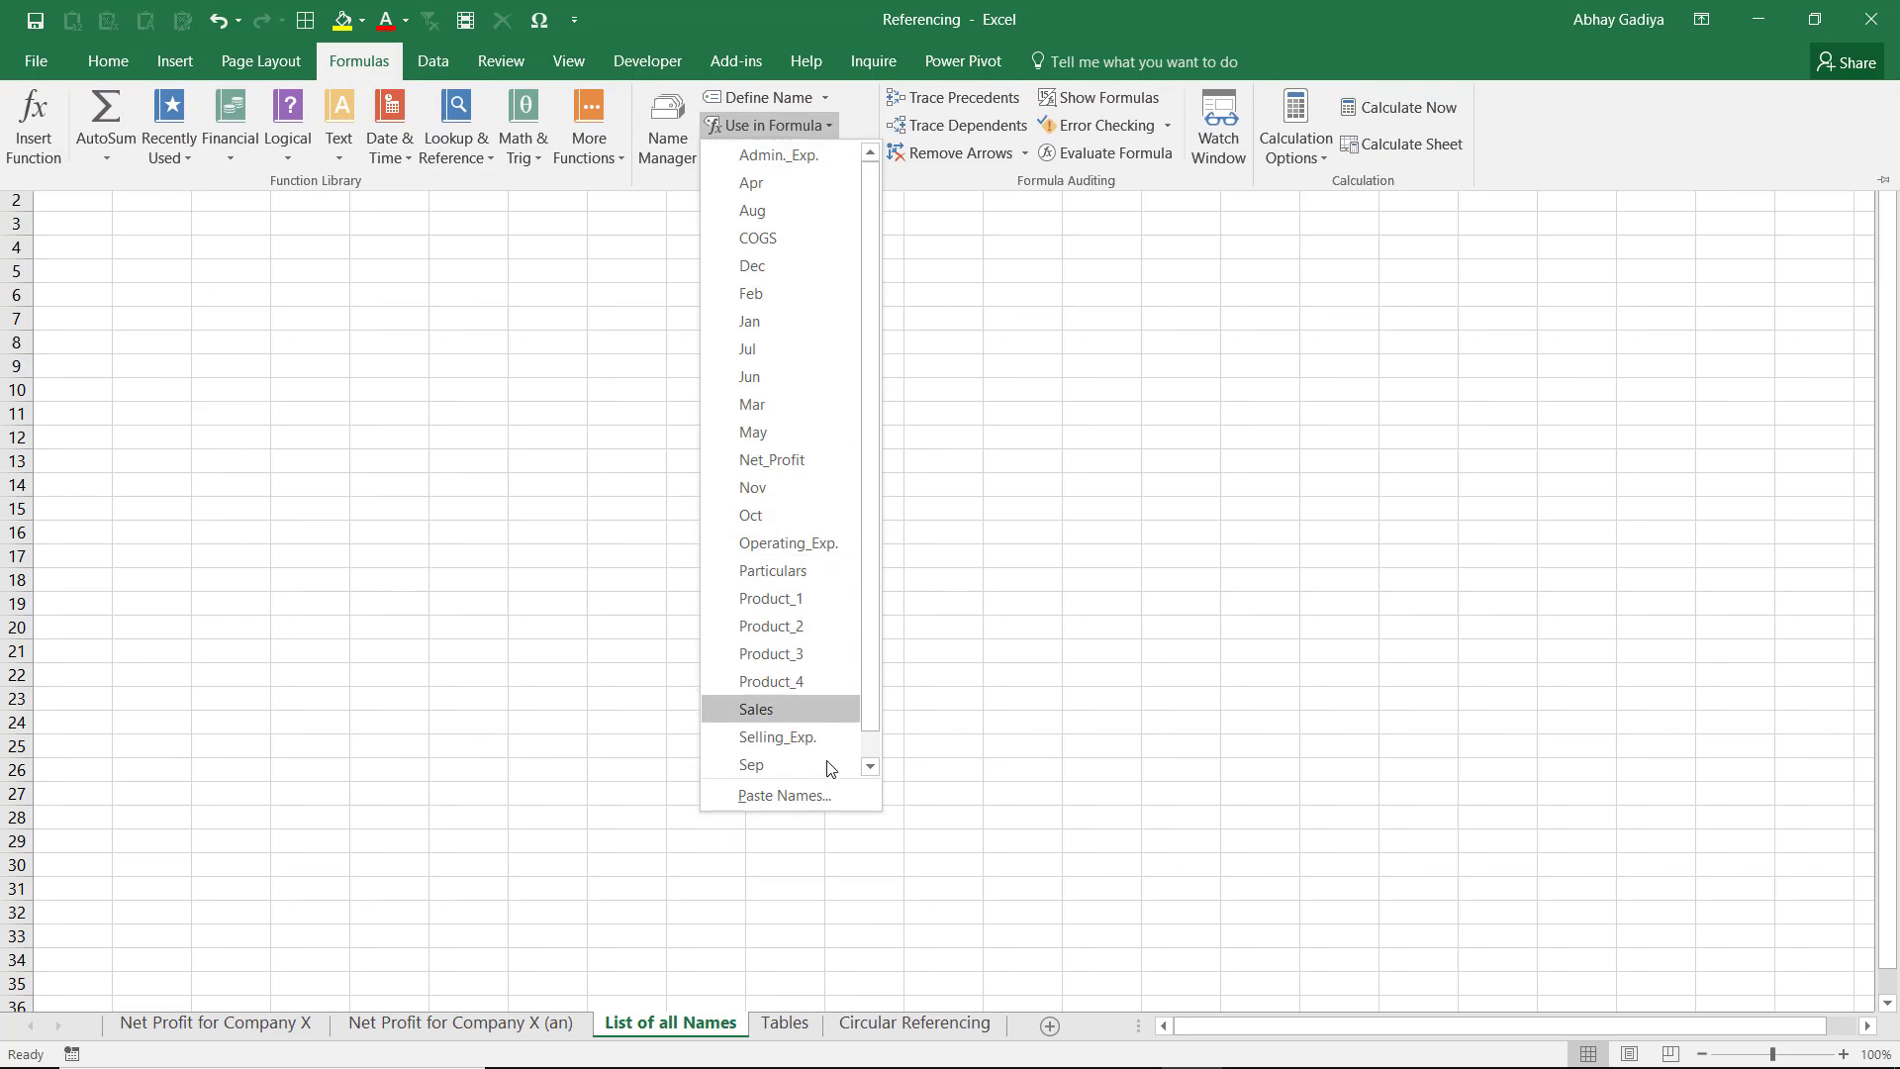
click(821, 794)
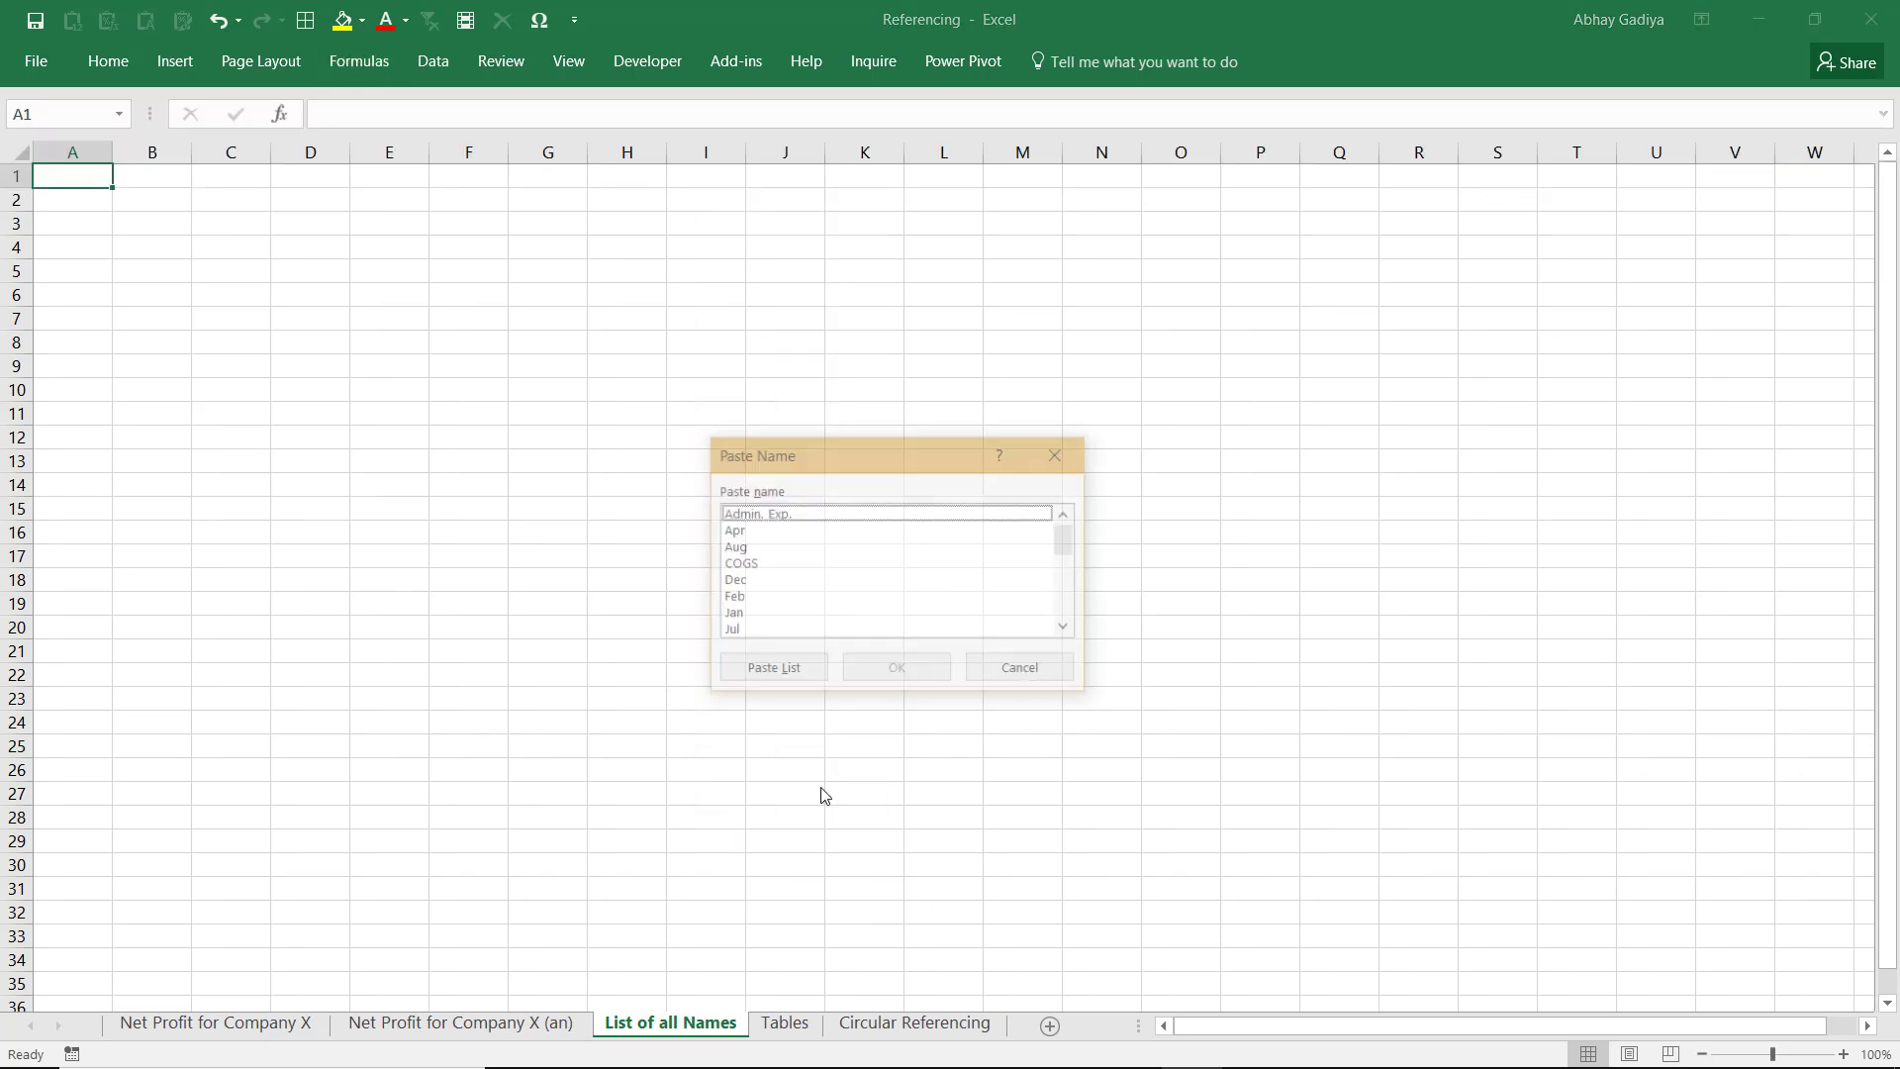
click(760, 513)
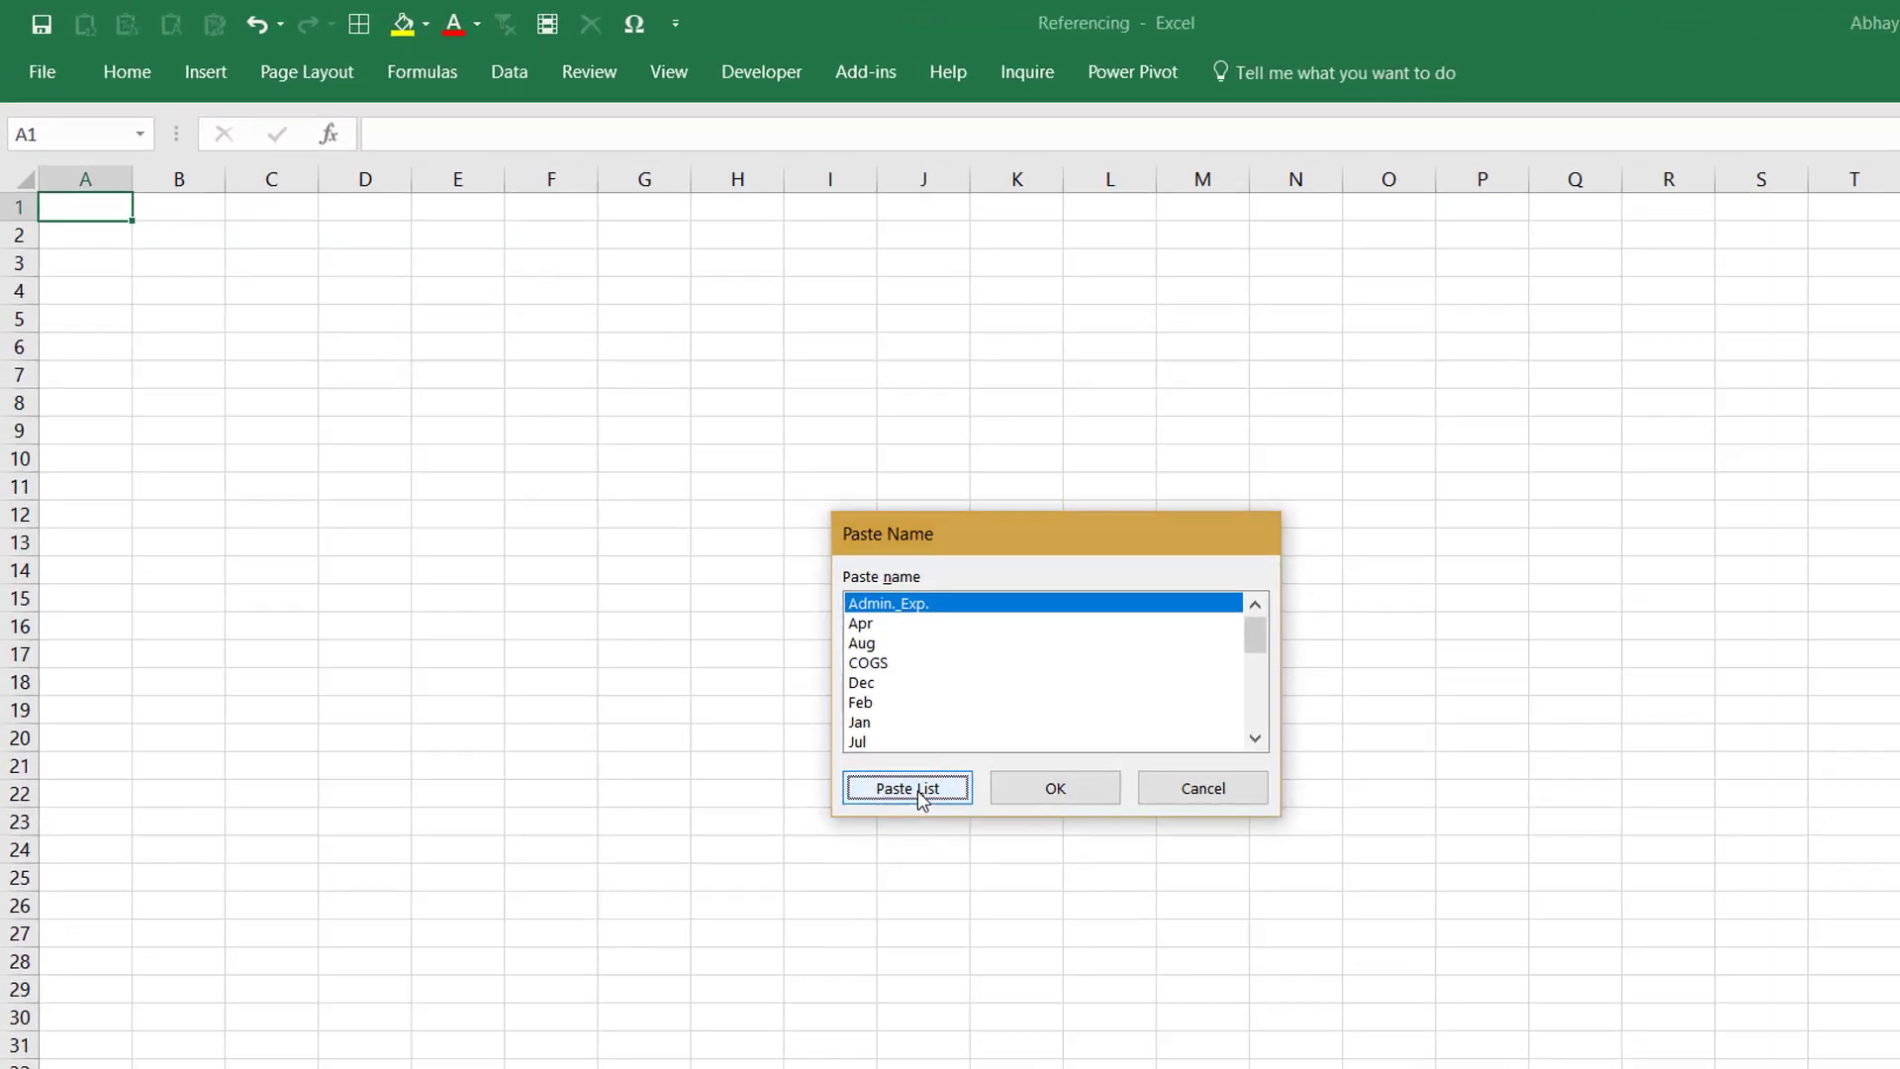
click(773, 671)
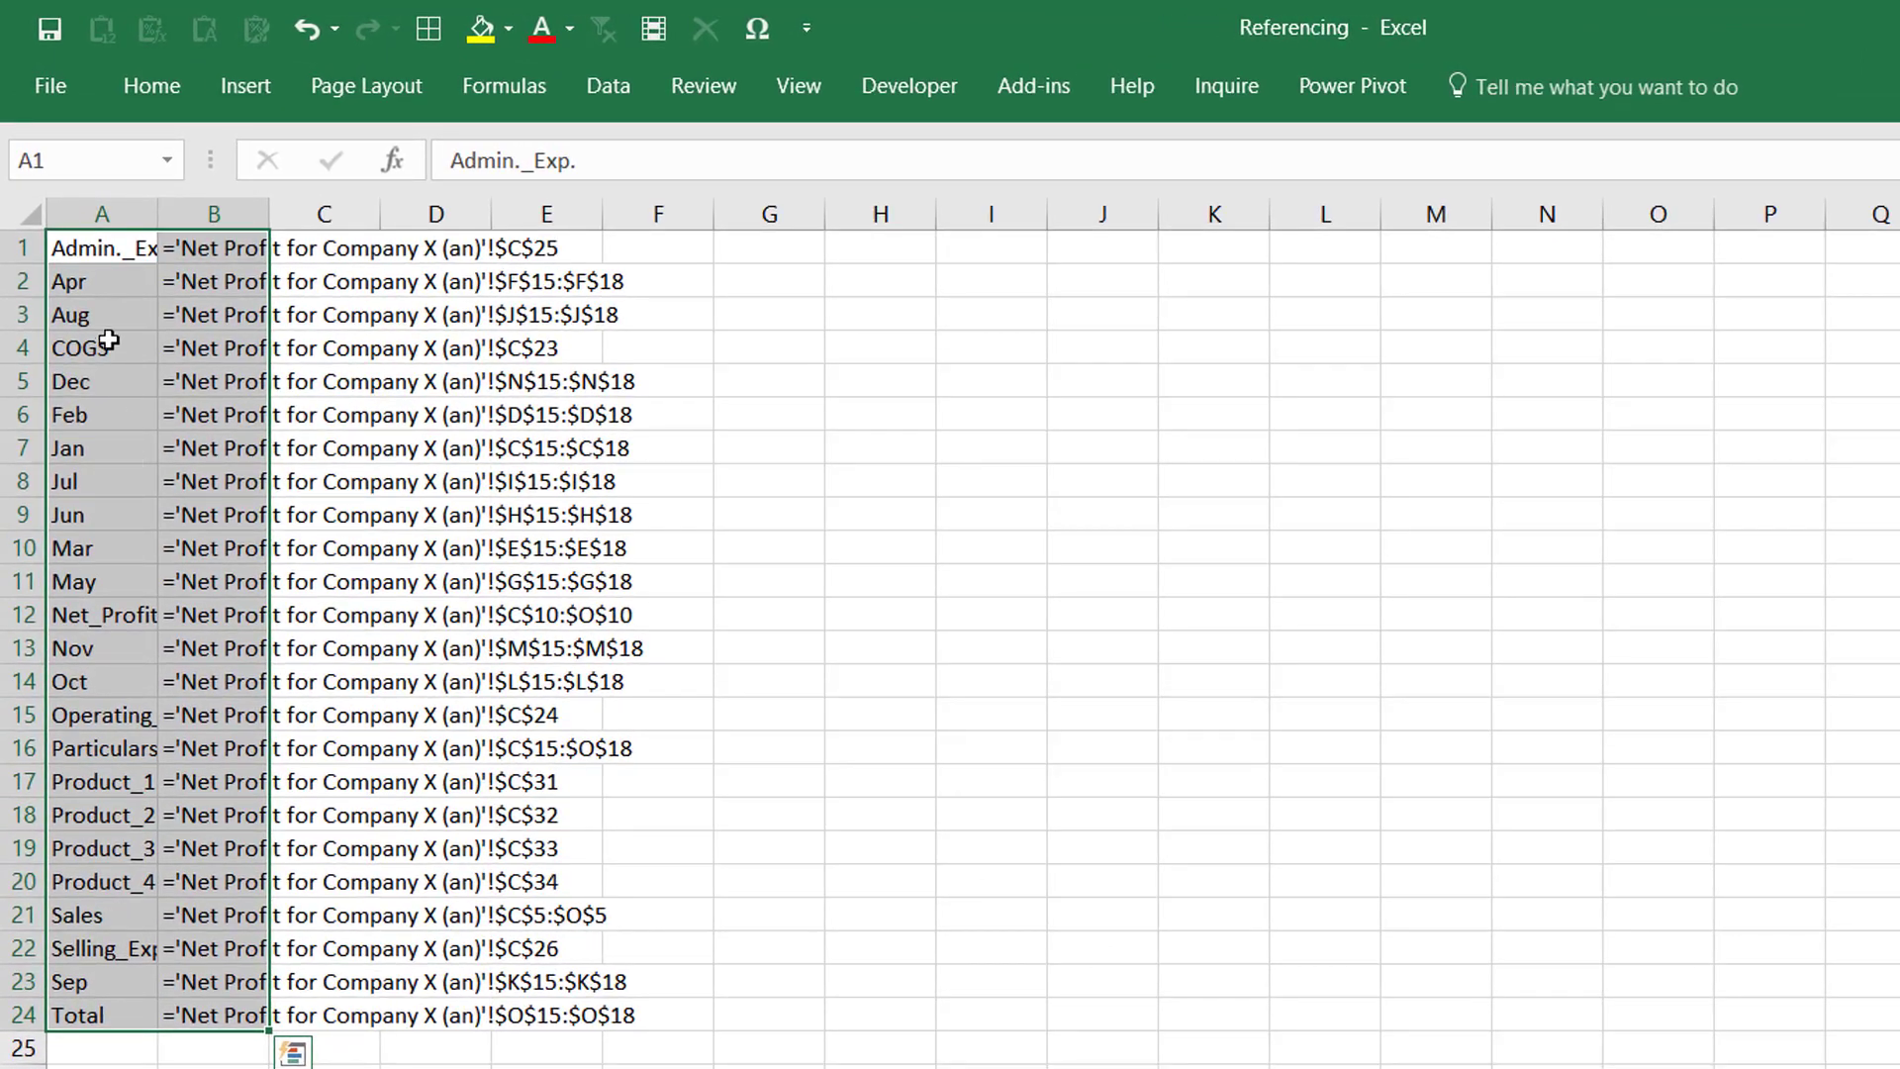
Step: Fit columns A and B to their contents and review the pasted names and the references beside them
double_click(159, 214)
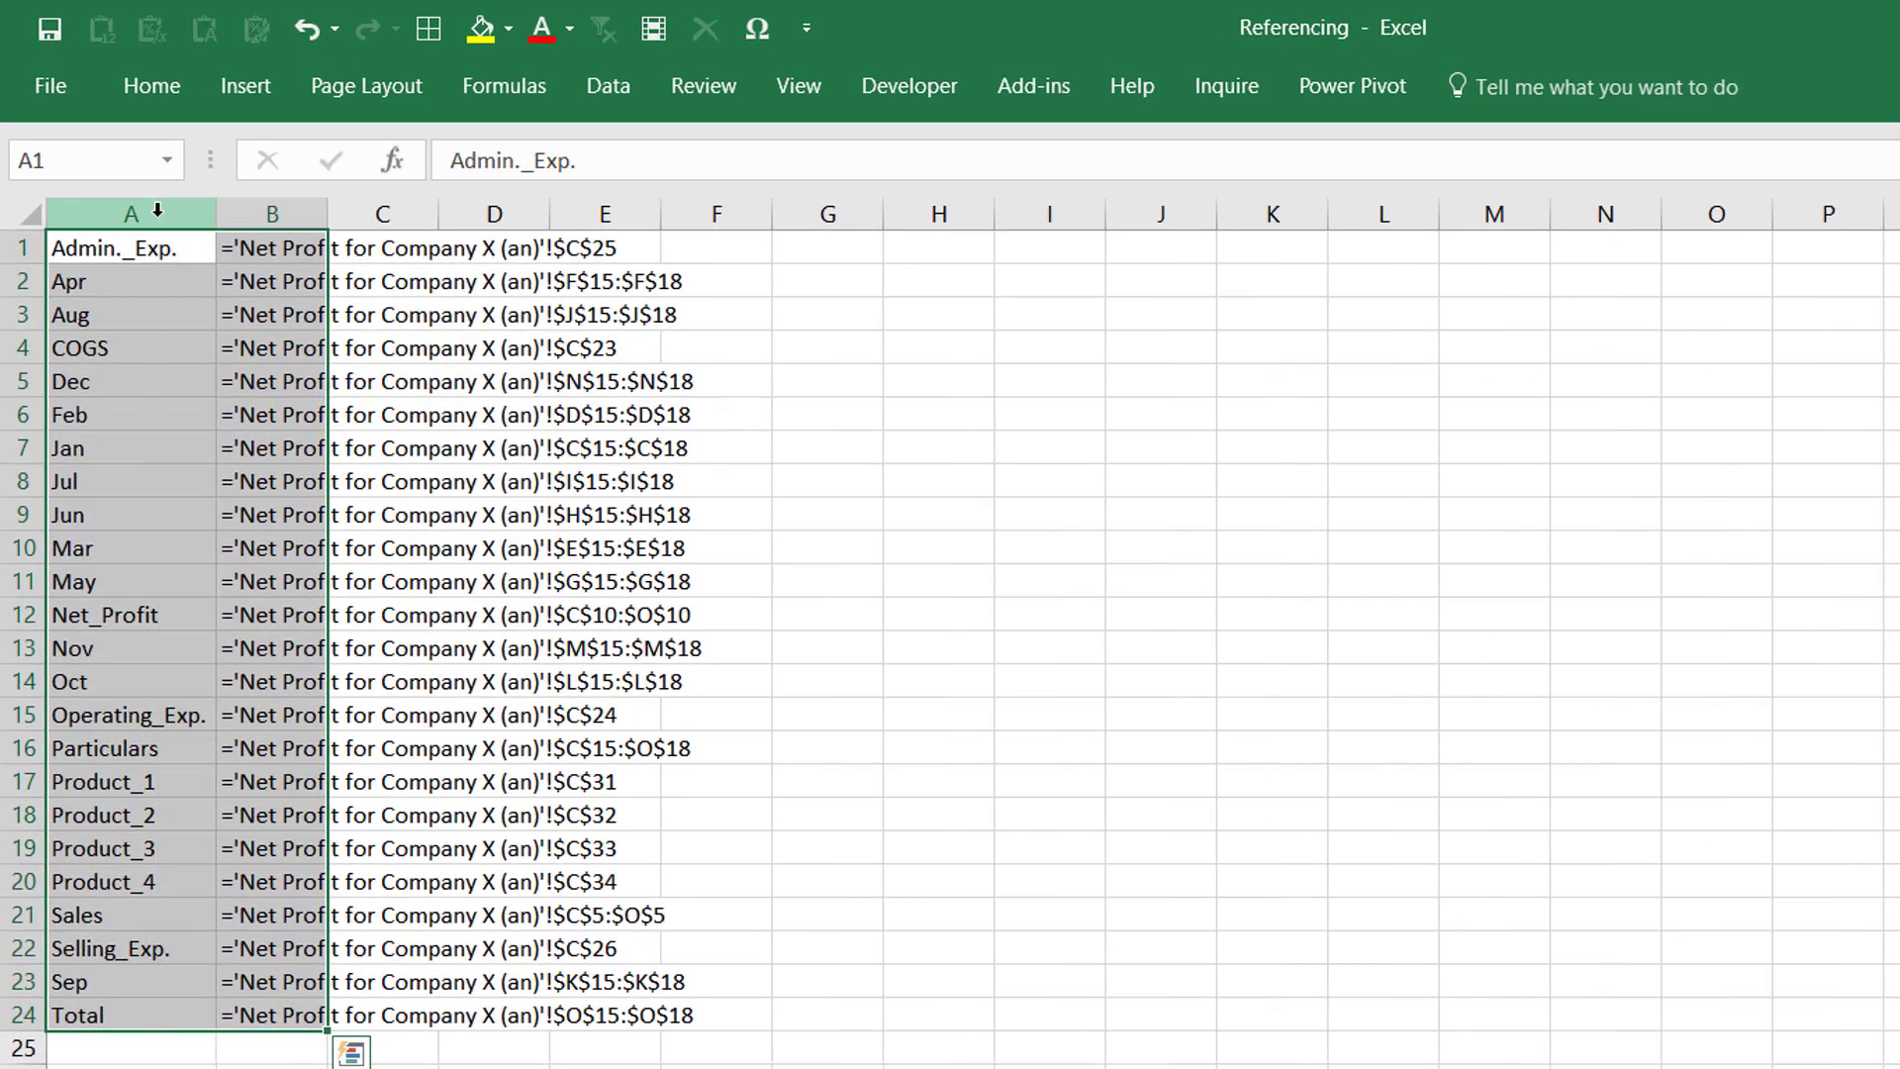
double_click(328, 214)
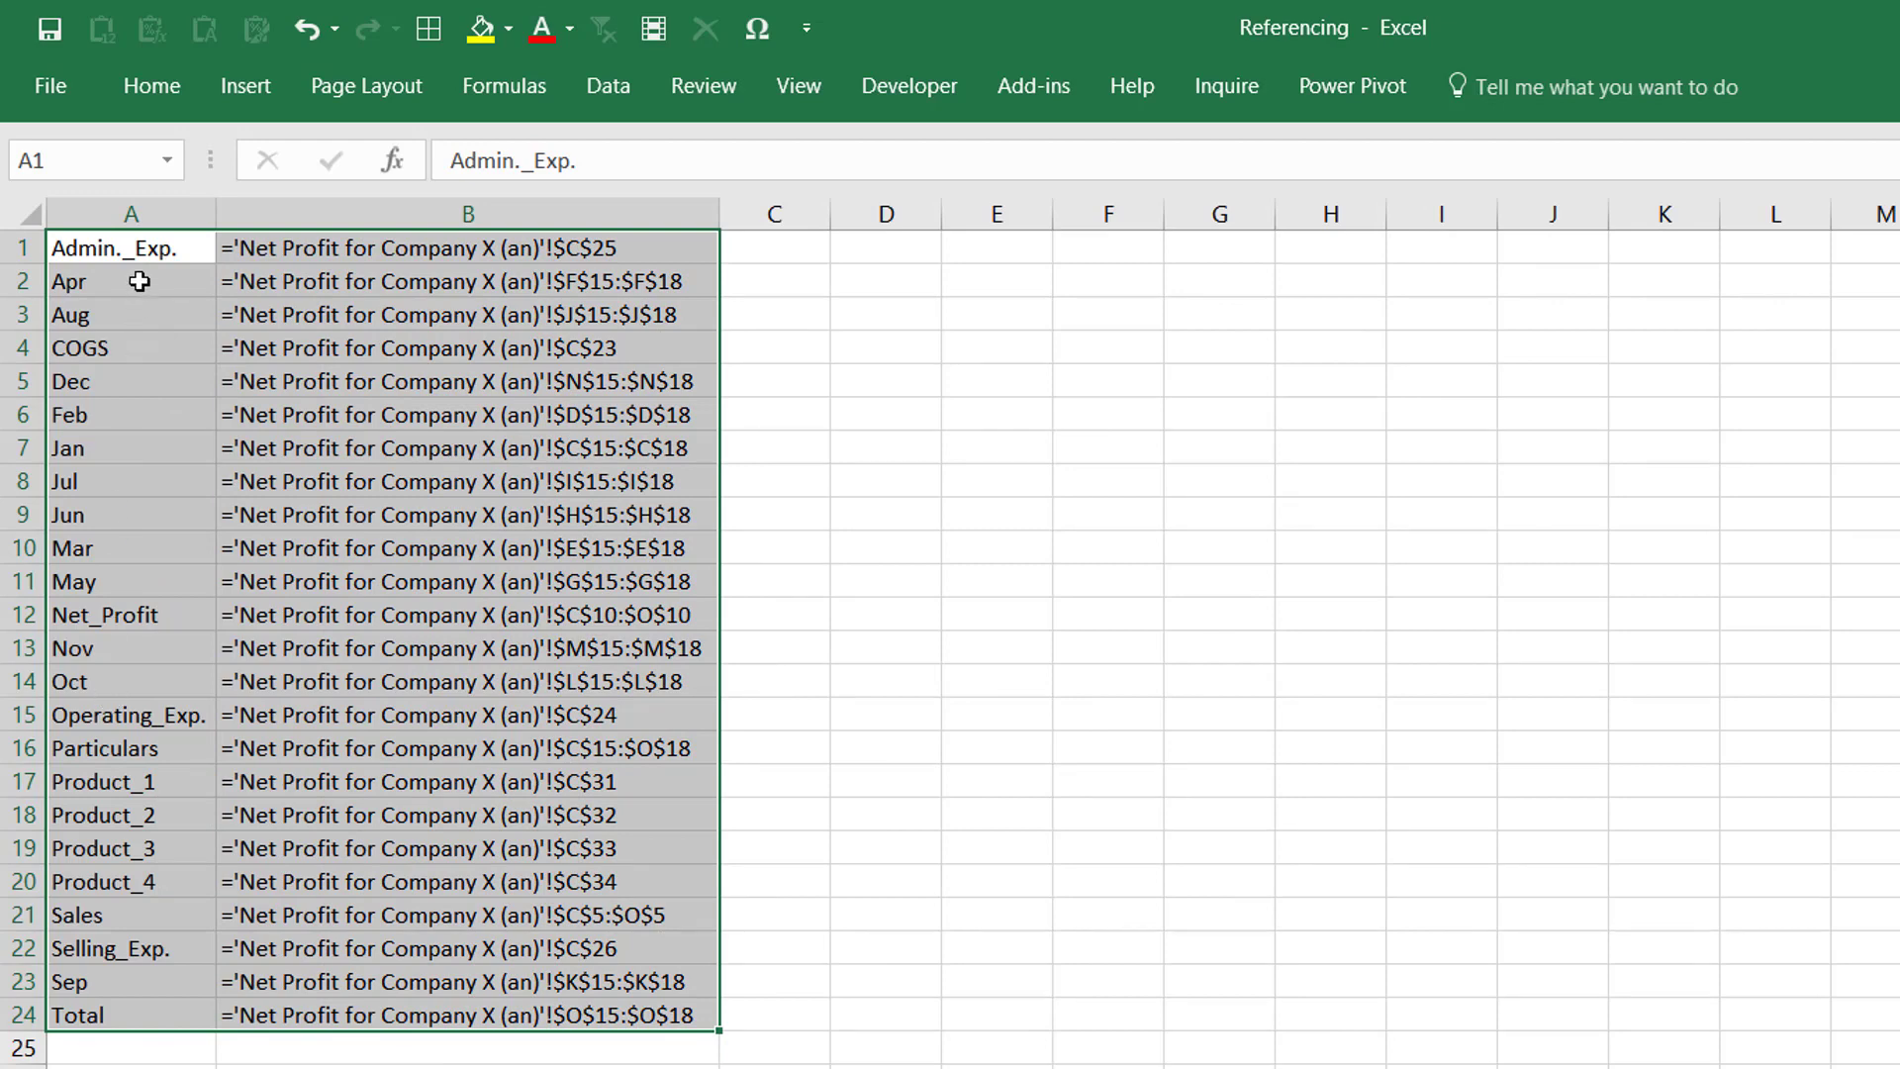
drag(140, 247, 149, 984)
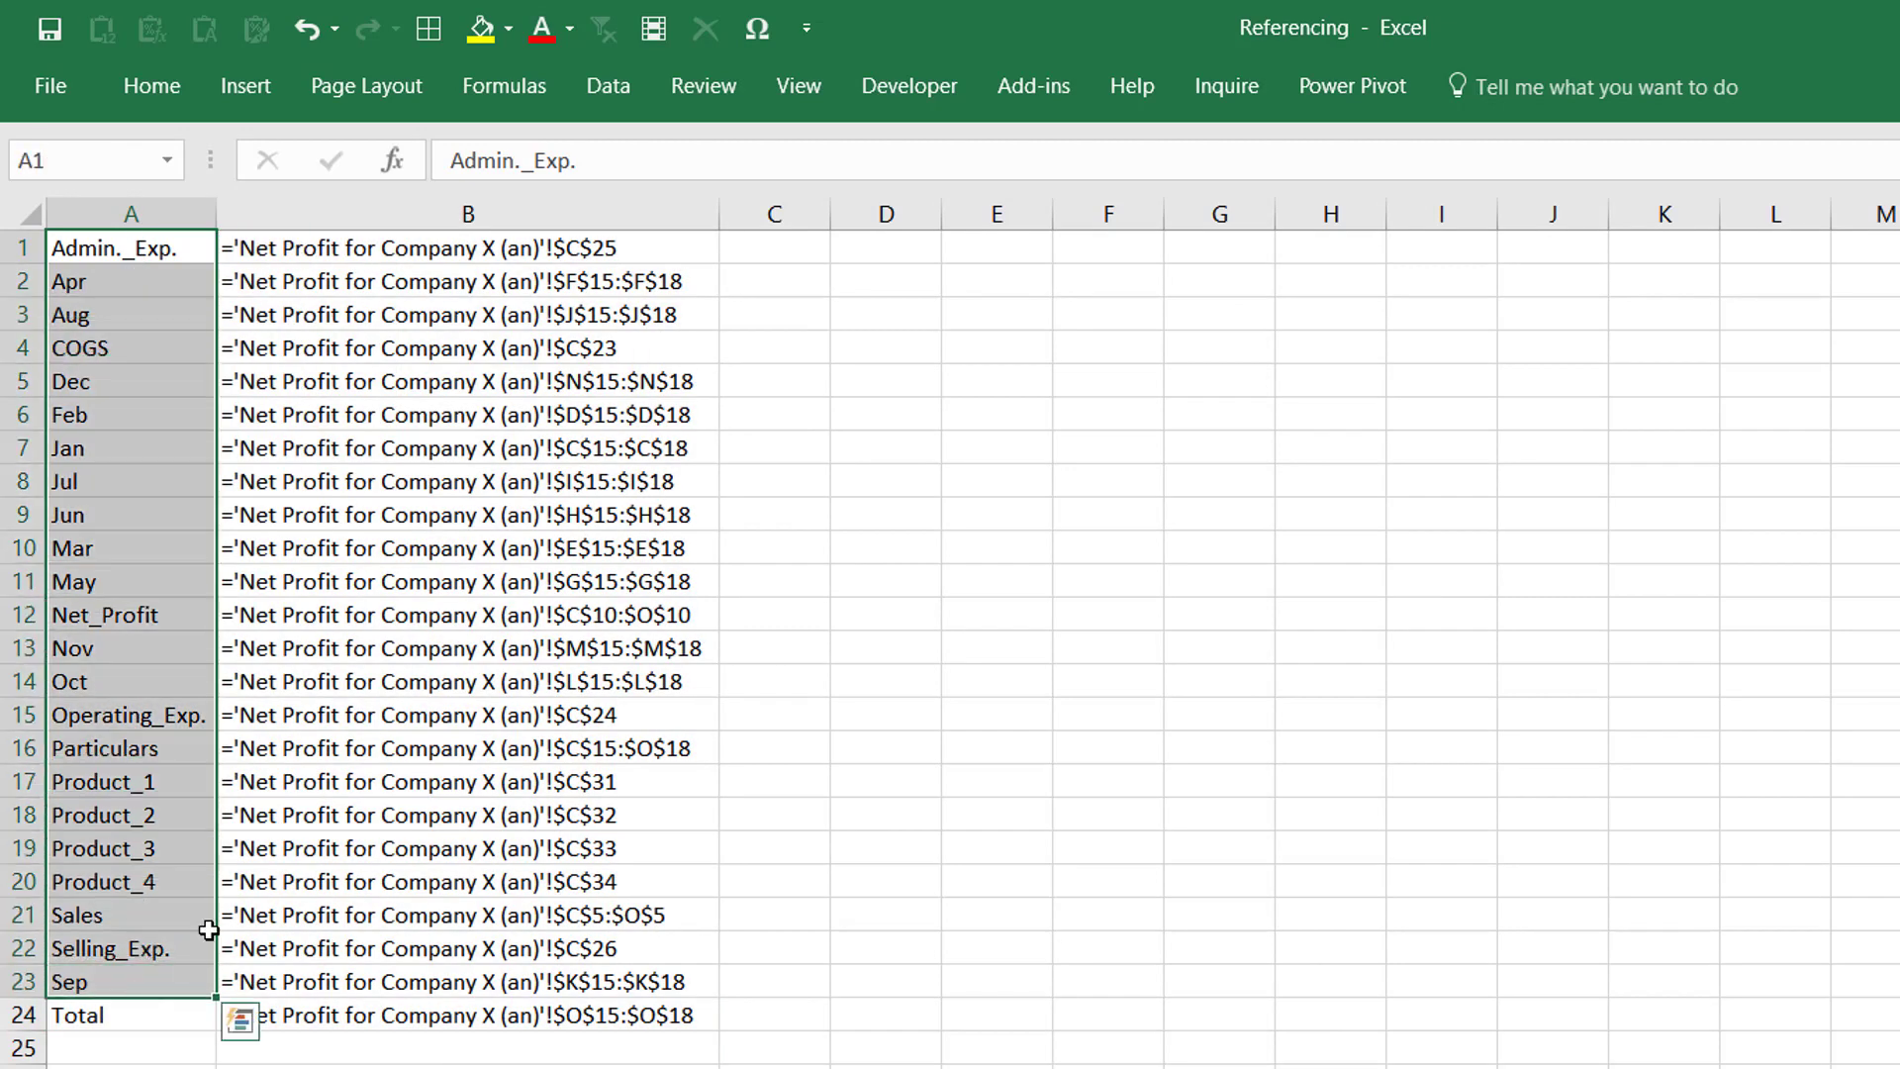
click(534, 242)
drag(542, 284, 547, 1022)
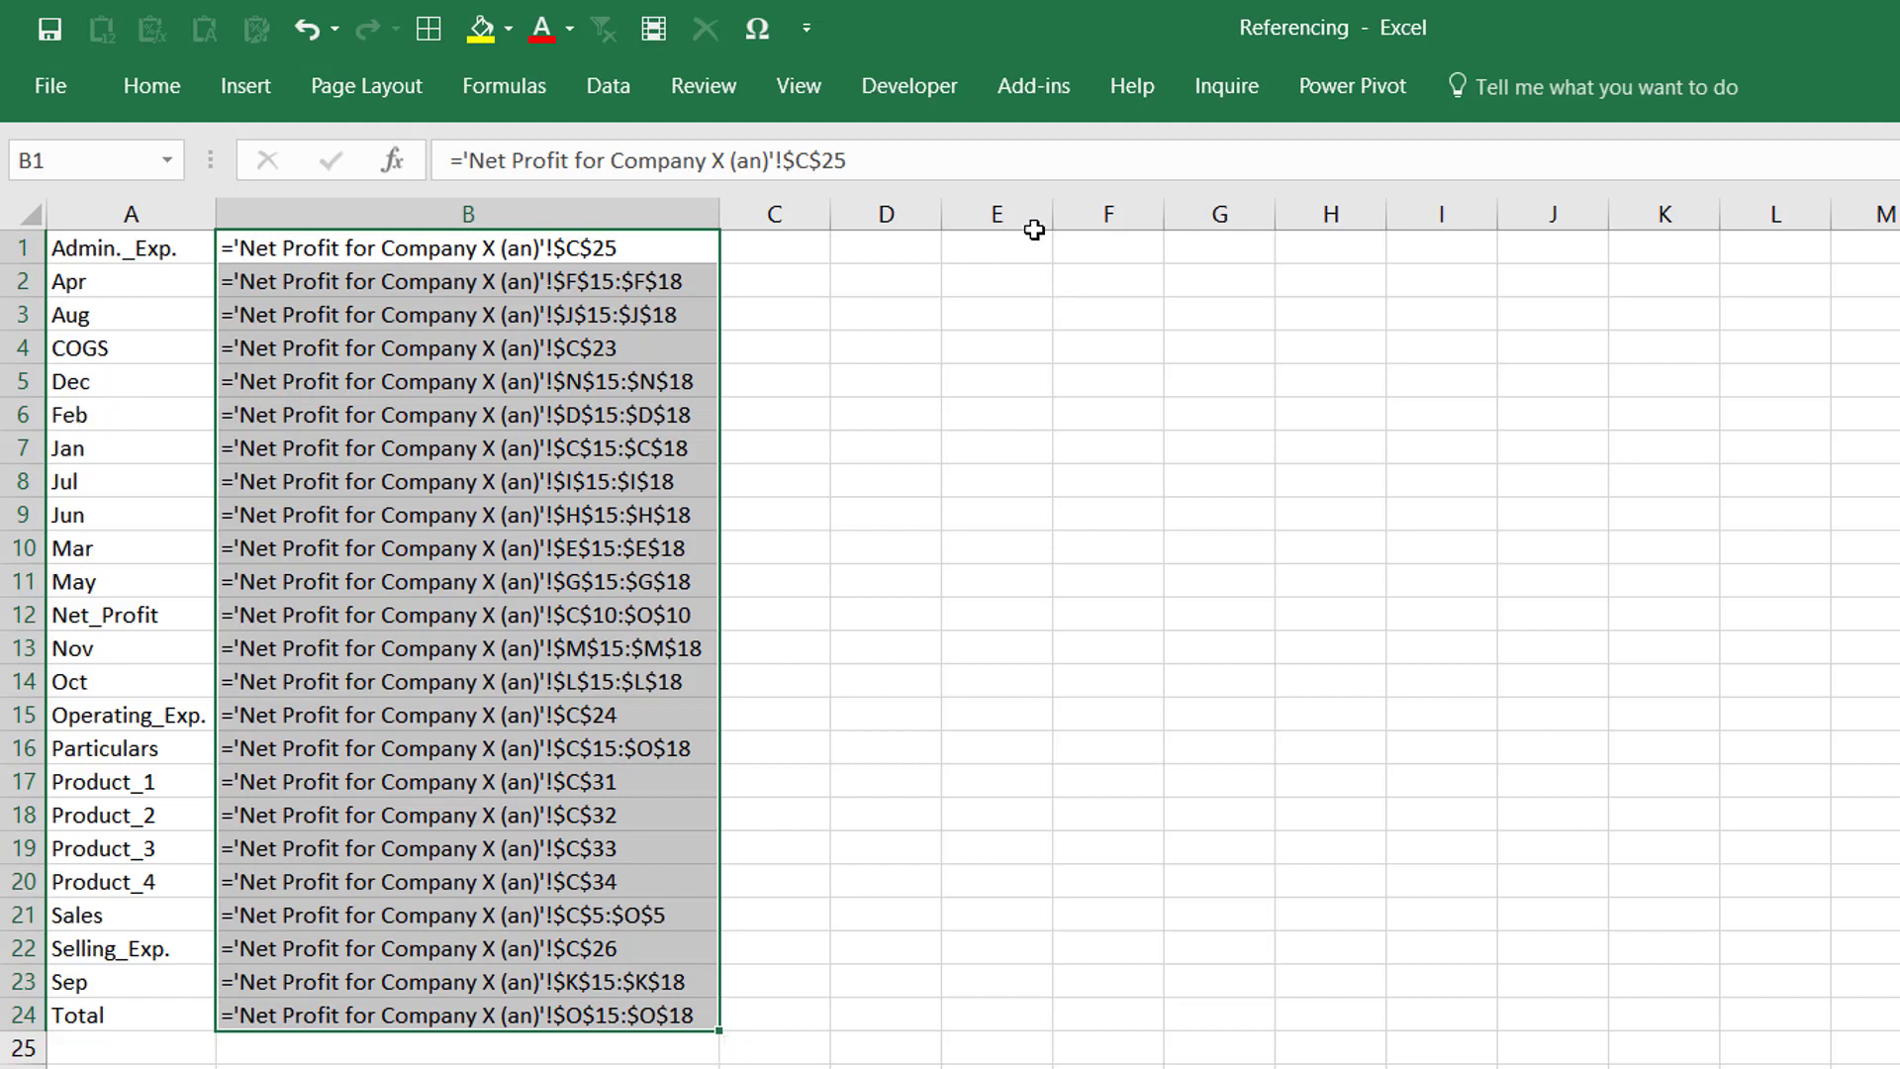
Step: Run Workbook Analysis on the Referencing workbook, saving the pending changes first
click(1225, 99)
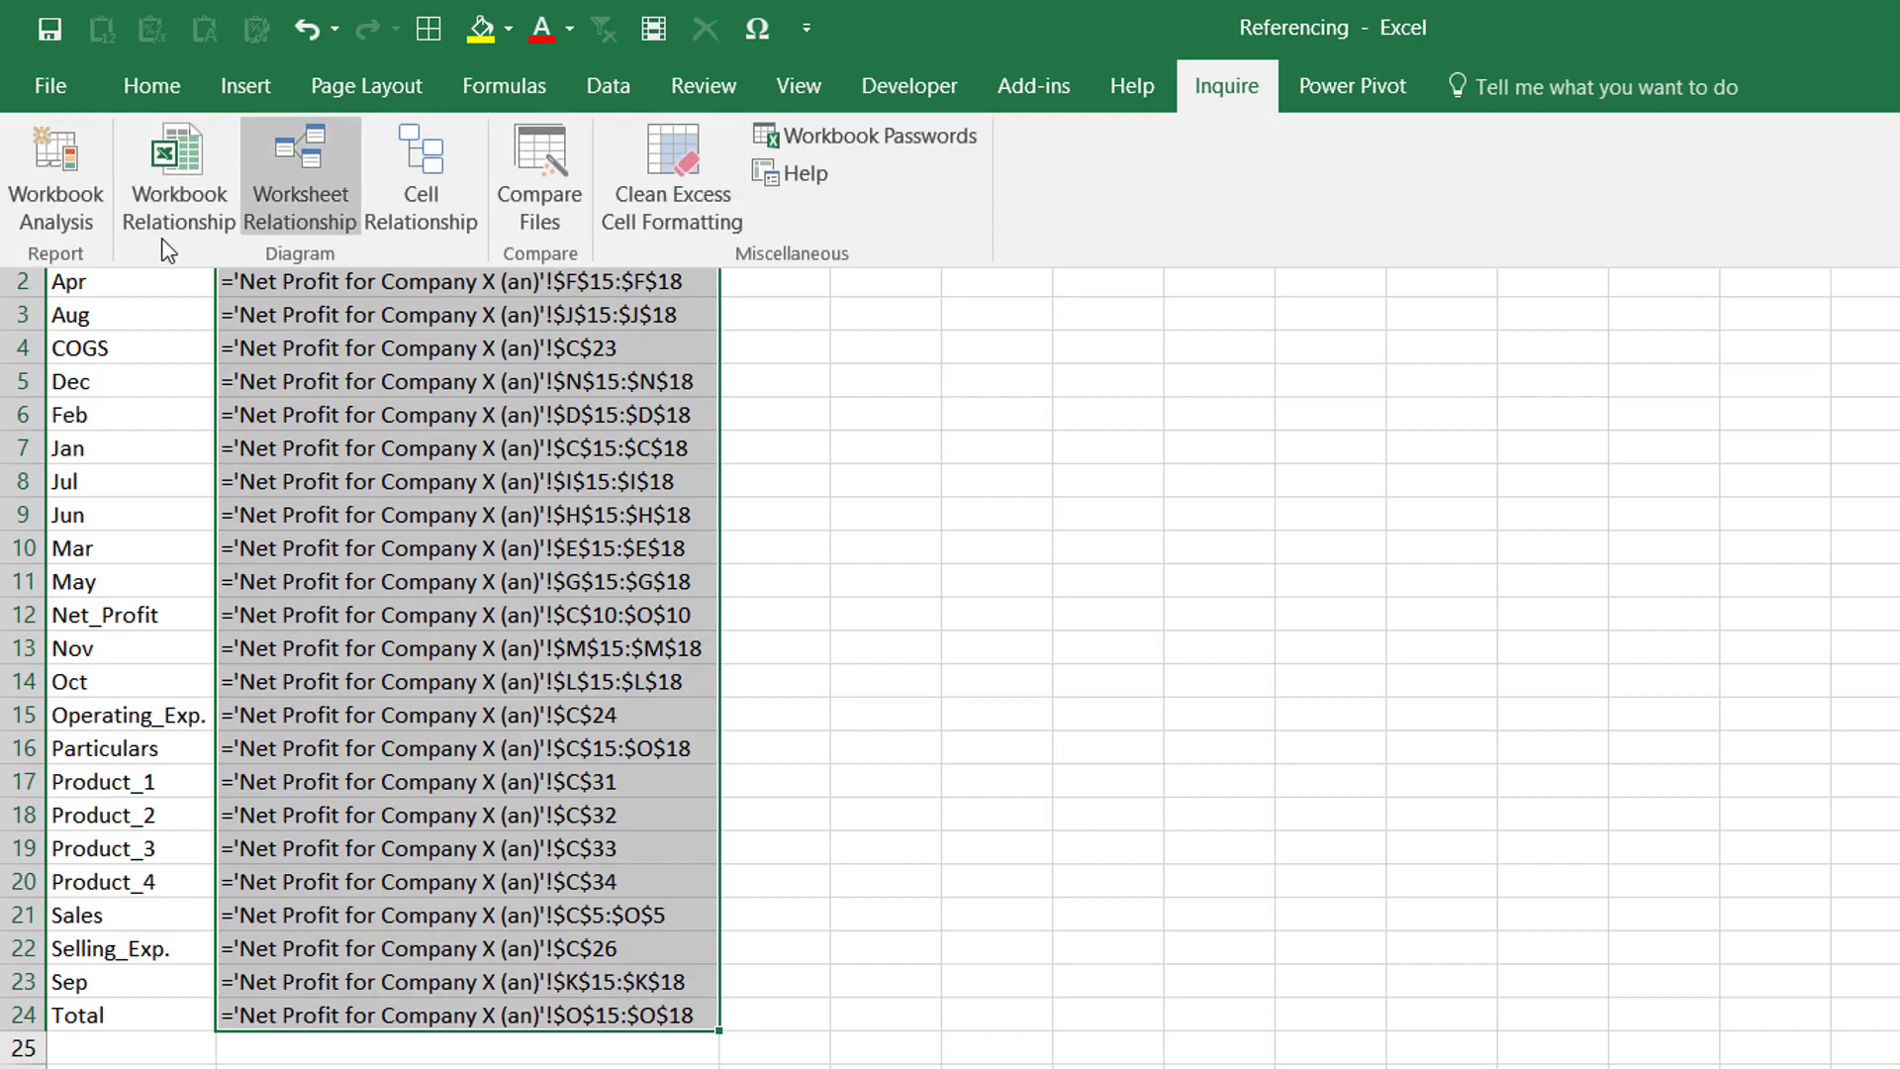
click(58, 193)
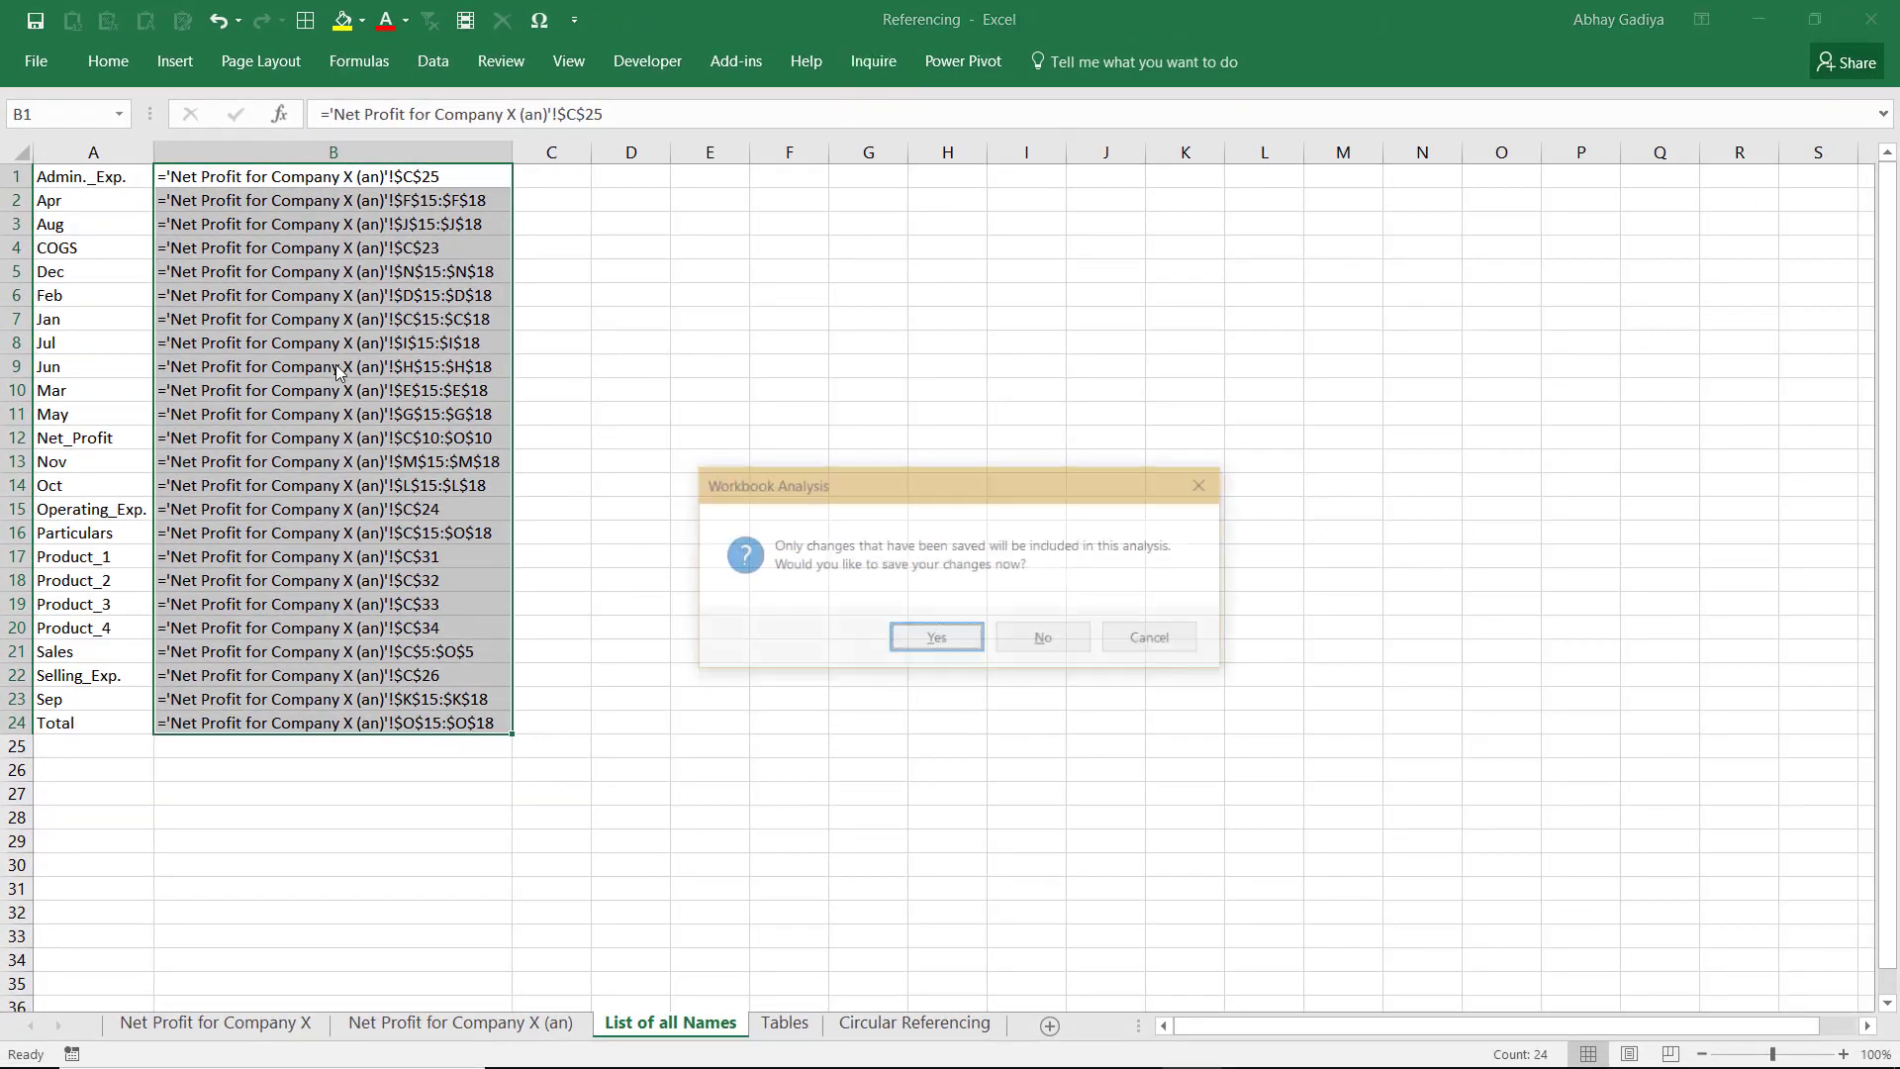
key(Return)
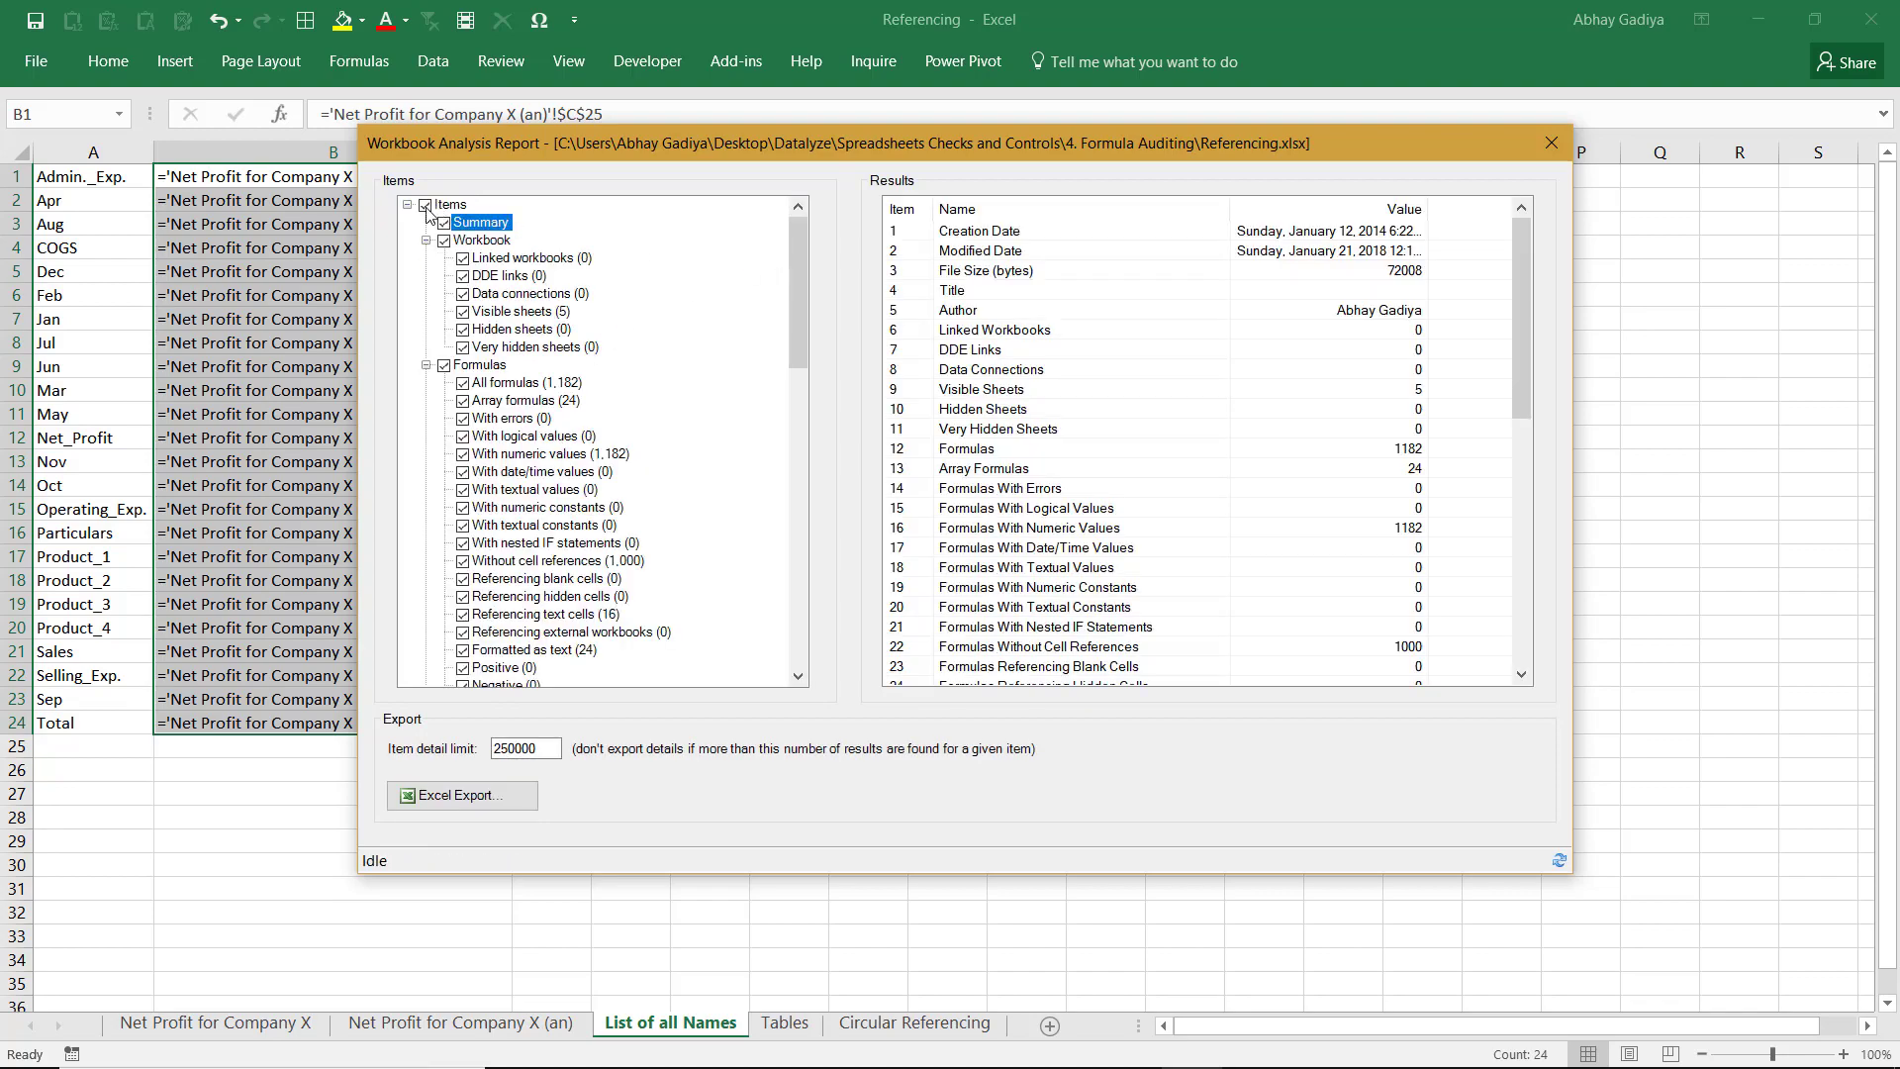
Step: Deselect all items in the Workbook Analysis Report, examine the Named Items results under Ranges, and close the report
click(425, 204)
scroll(774, 509, down, 12)
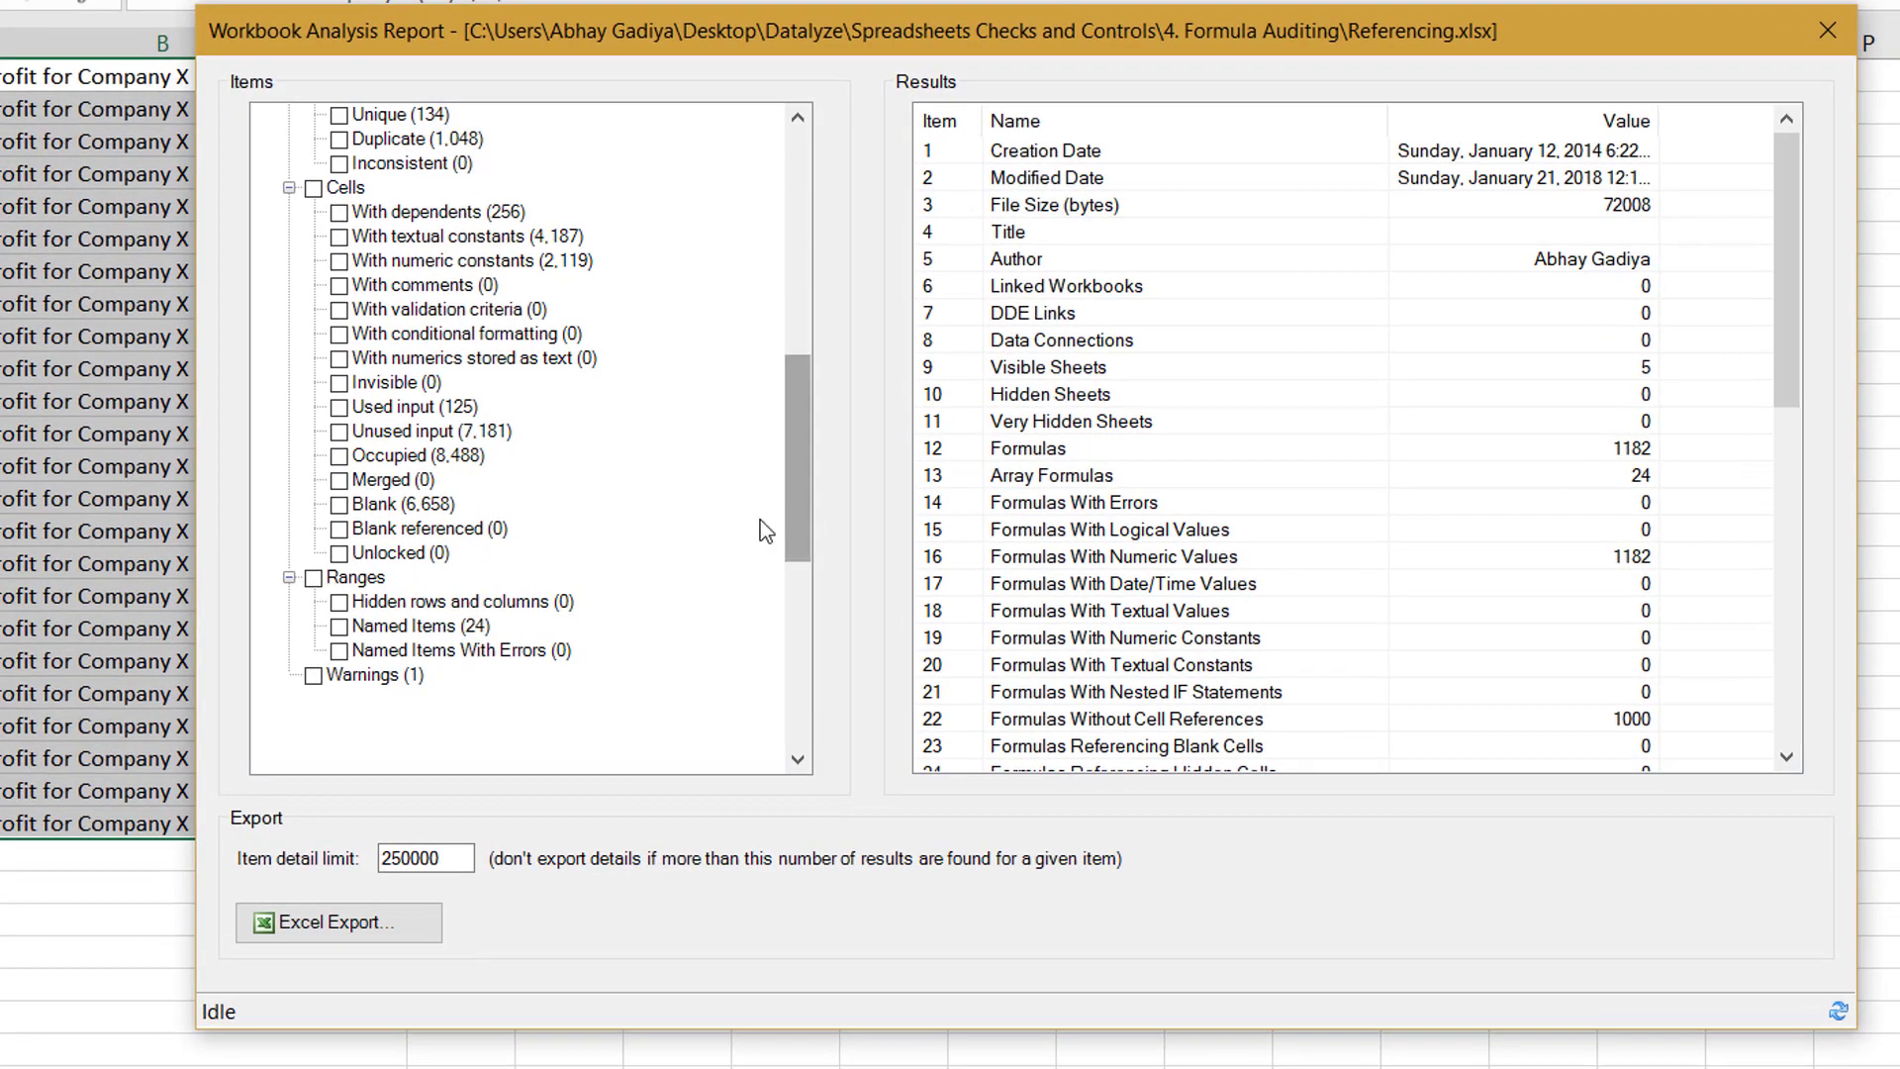
click(457, 627)
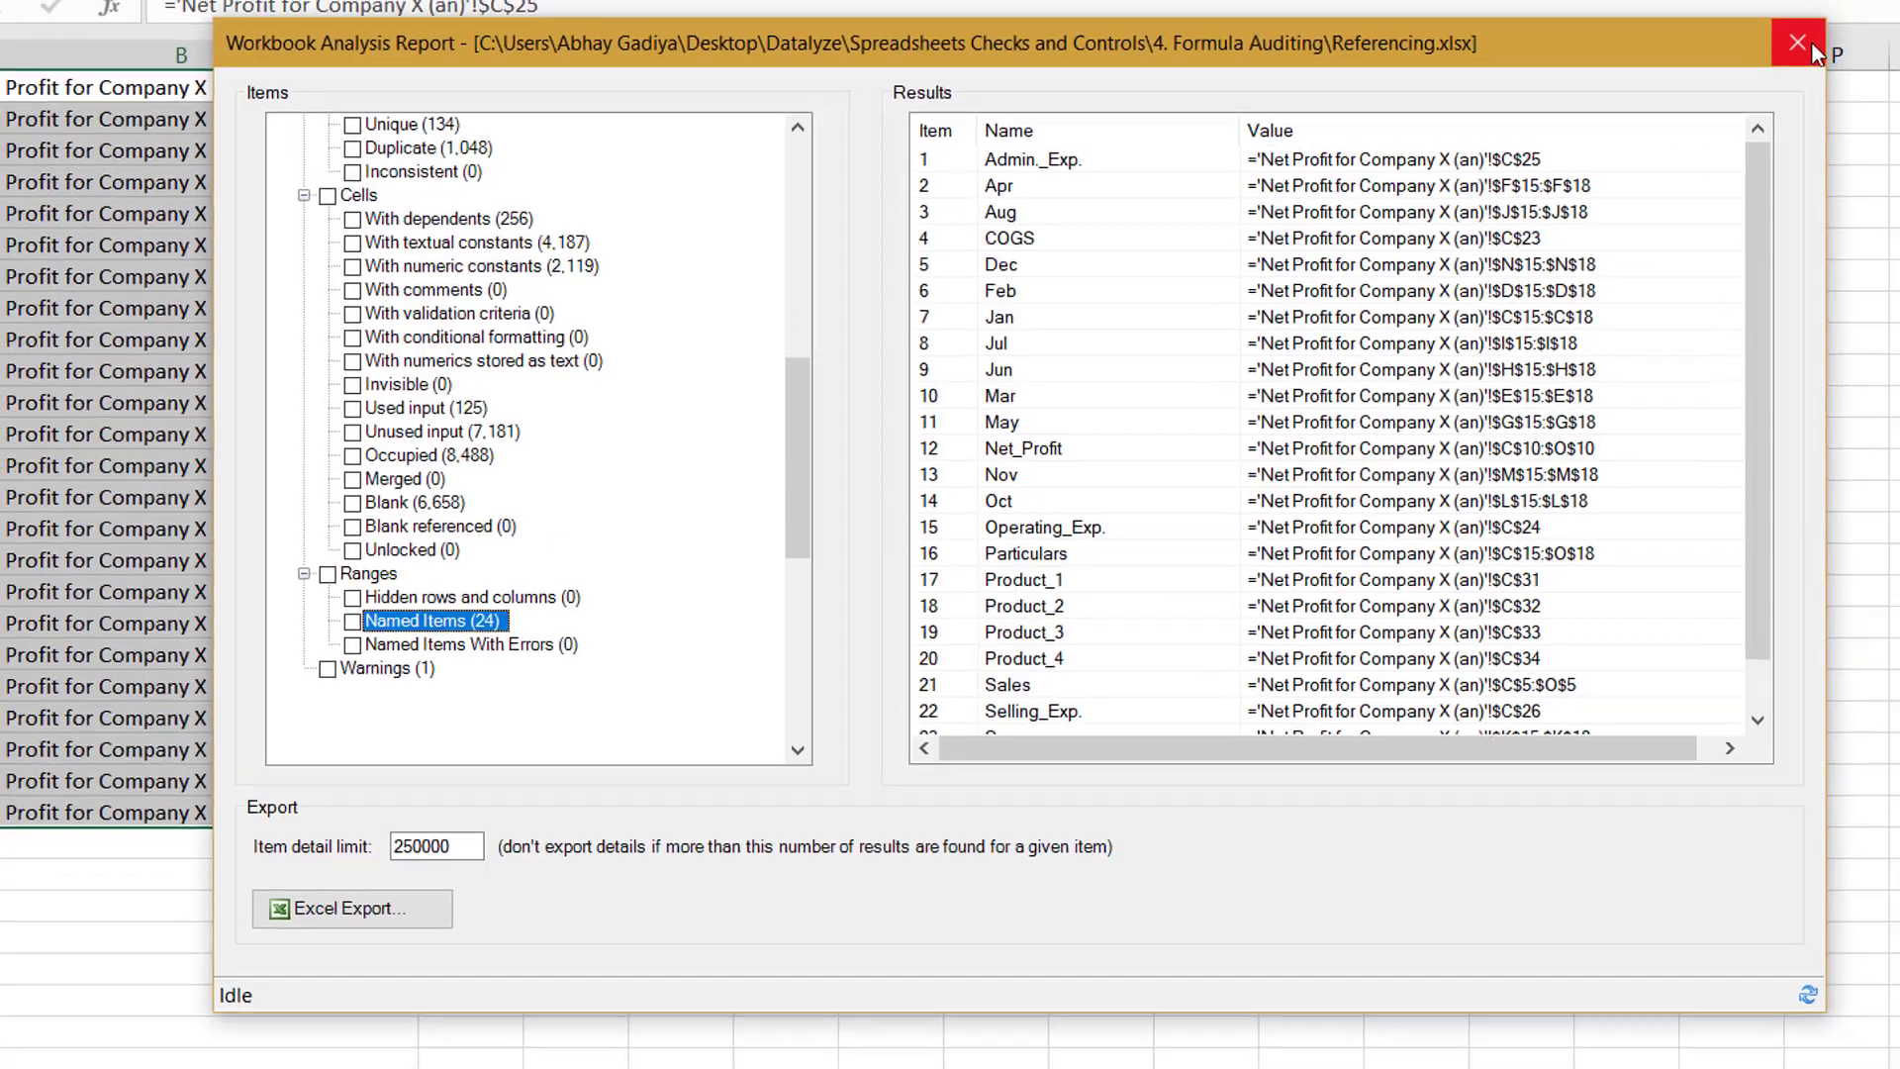
click(1827, 31)
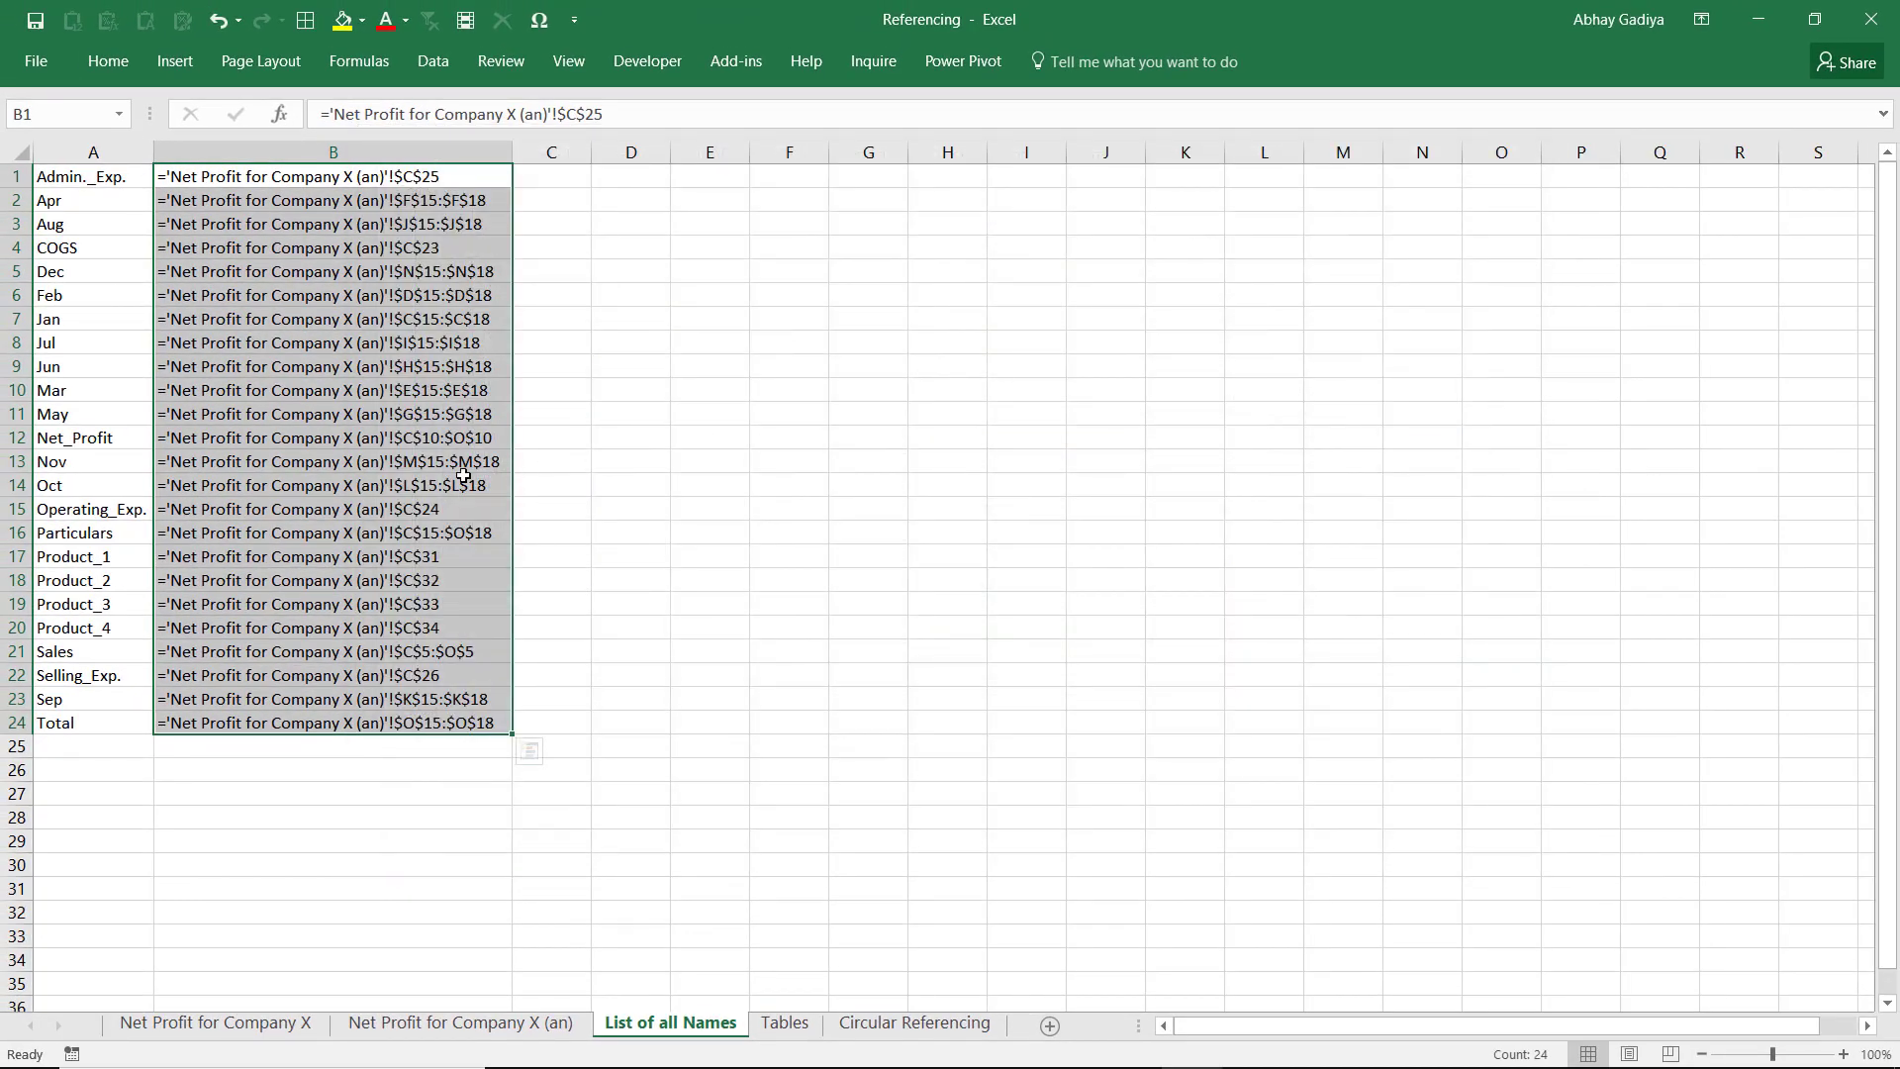